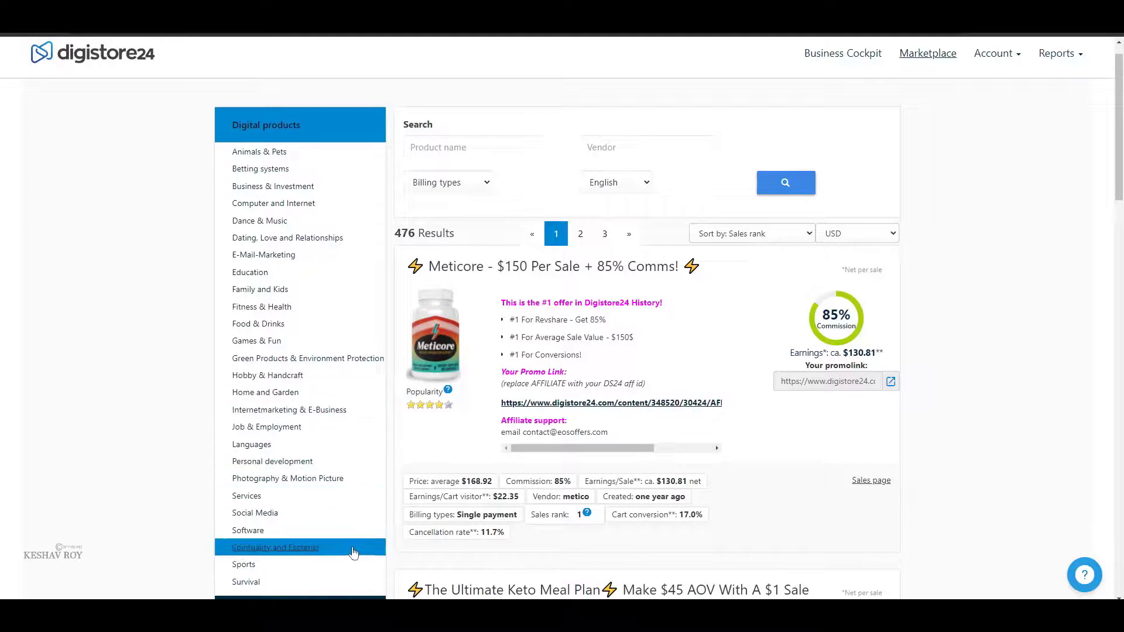
Open the E-Mail-Marketing category of digital products and look through its offers, including Email Marketing Success
click(250, 255)
scroll(251, 263, down, 4)
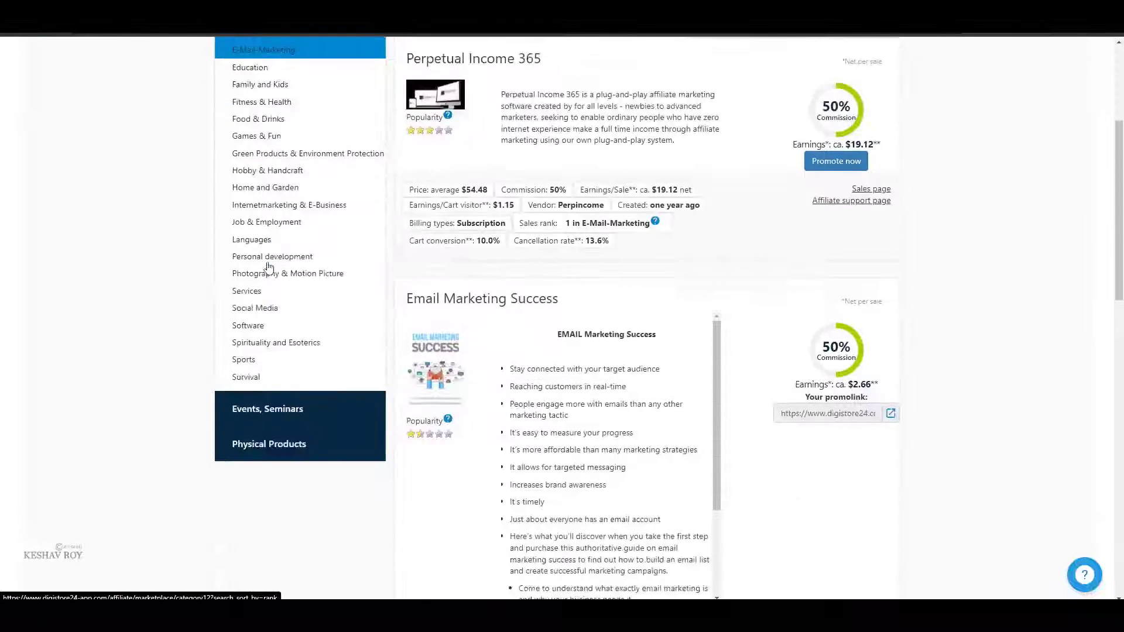
scroll(252, 275, up, 3)
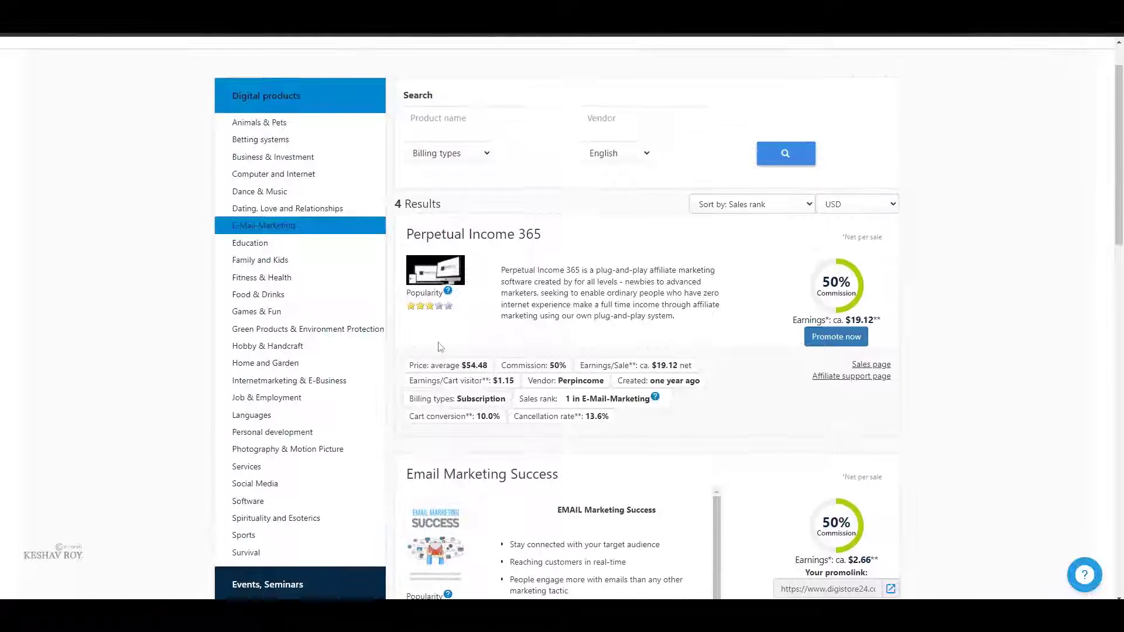
scroll(459, 386, down, 3)
scroll(609, 468, down, 2)
scroll(1001, 364, down, 3)
scroll(1002, 364, down, 1)
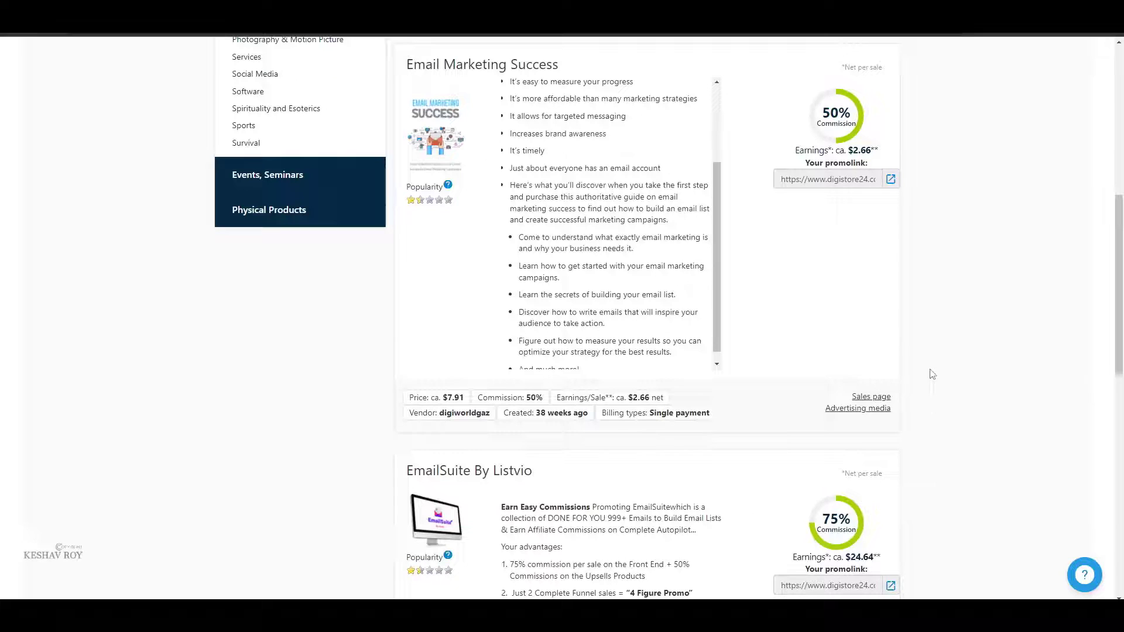
scroll(931, 369, up, 2)
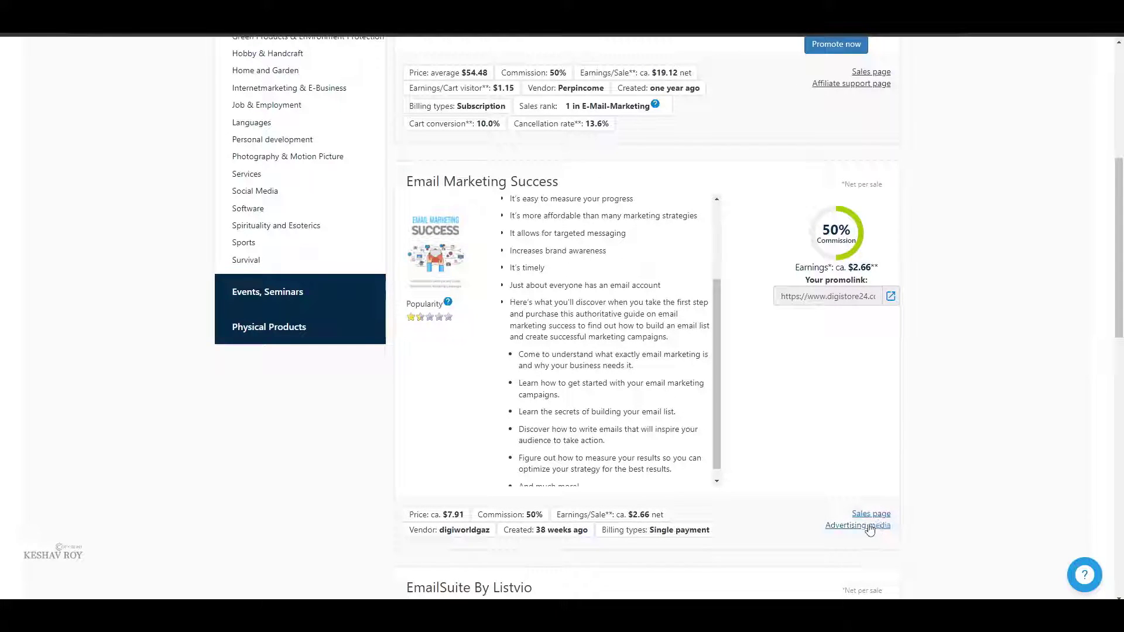
Open the advertising media page of the Email Marketing Success offer and look over its email campaigns and banners
right_click(866, 297)
click(797, 354)
right_click(836, 530)
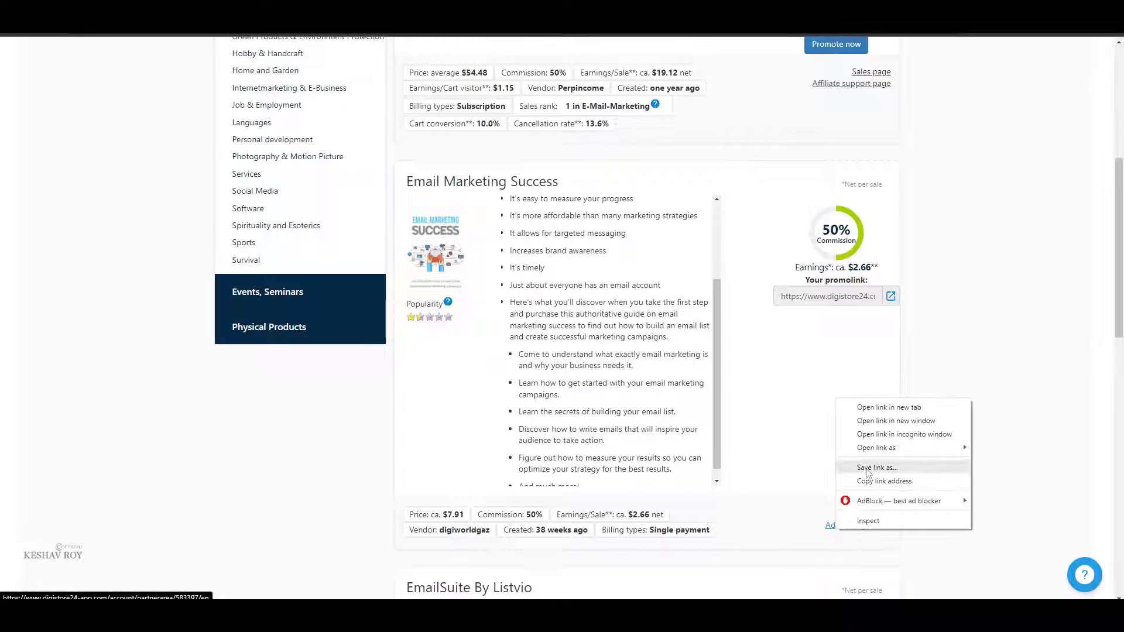
click(857, 420)
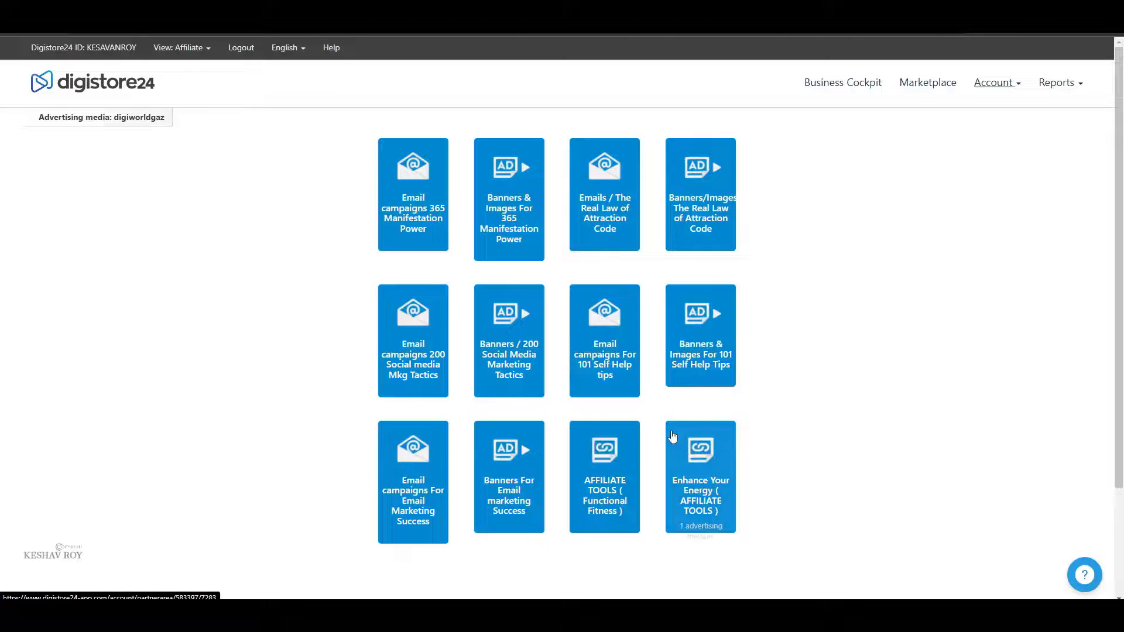
scroll(261, 322, down, 3)
scroll(673, 521, up, 3)
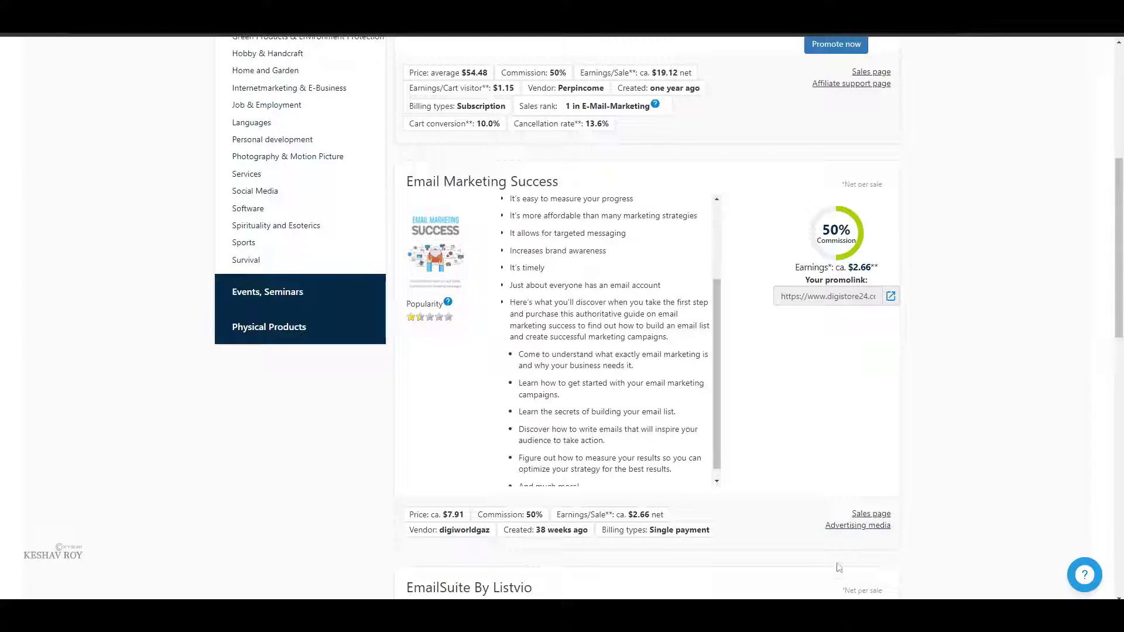
Open the Email Marketing Success sales page and examine its headline, bonuses, price, order section and guarantee
right_click(870, 523)
click(878, 389)
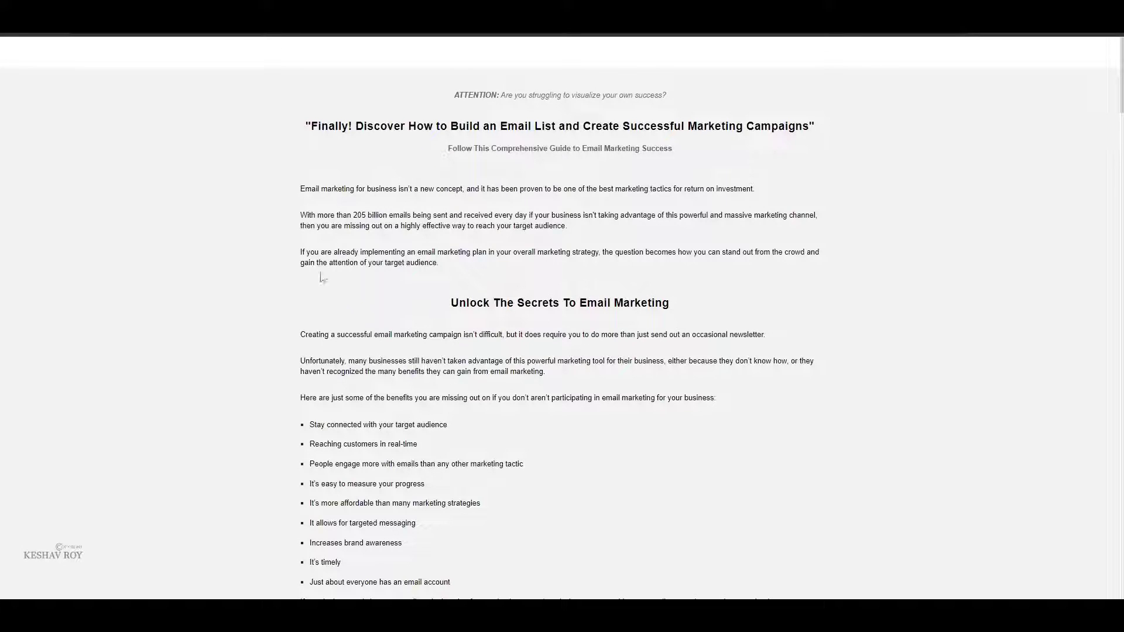
scroll(351, 389, down, 5)
scroll(228, 176, up, 6)
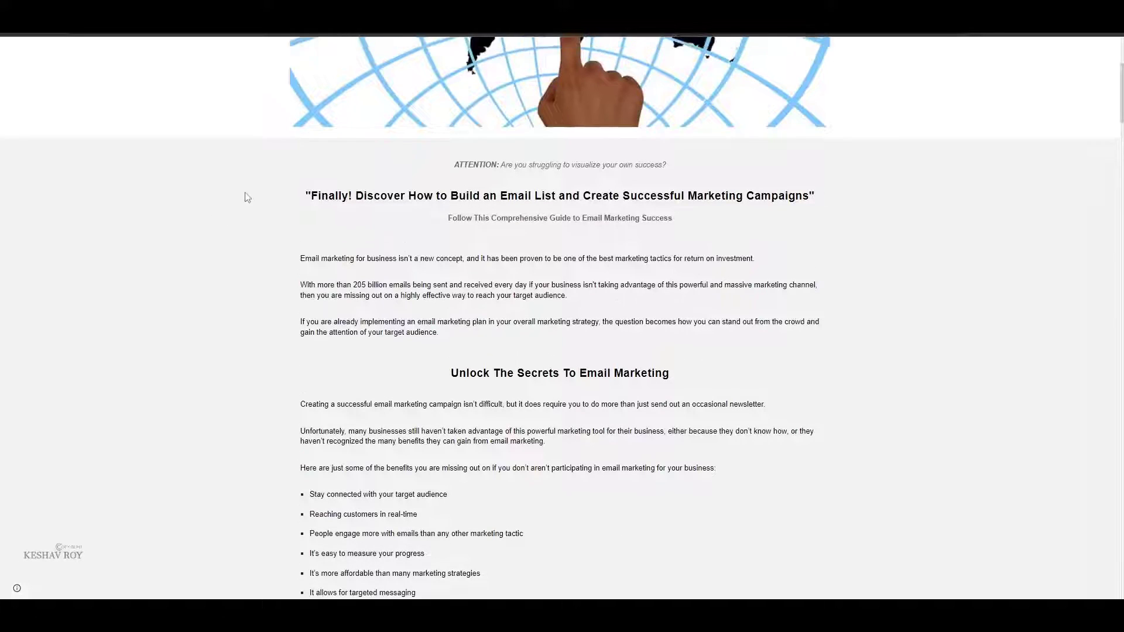
scroll(275, 234, up, 4)
scroll(515, 308, down, 10)
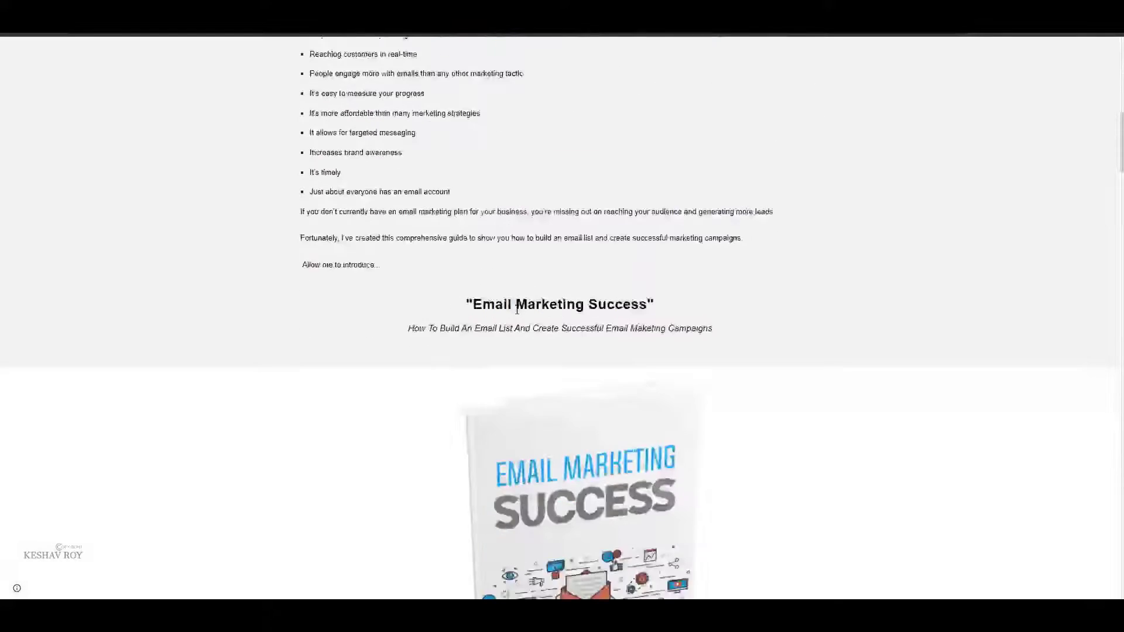
scroll(515, 308, down, 15)
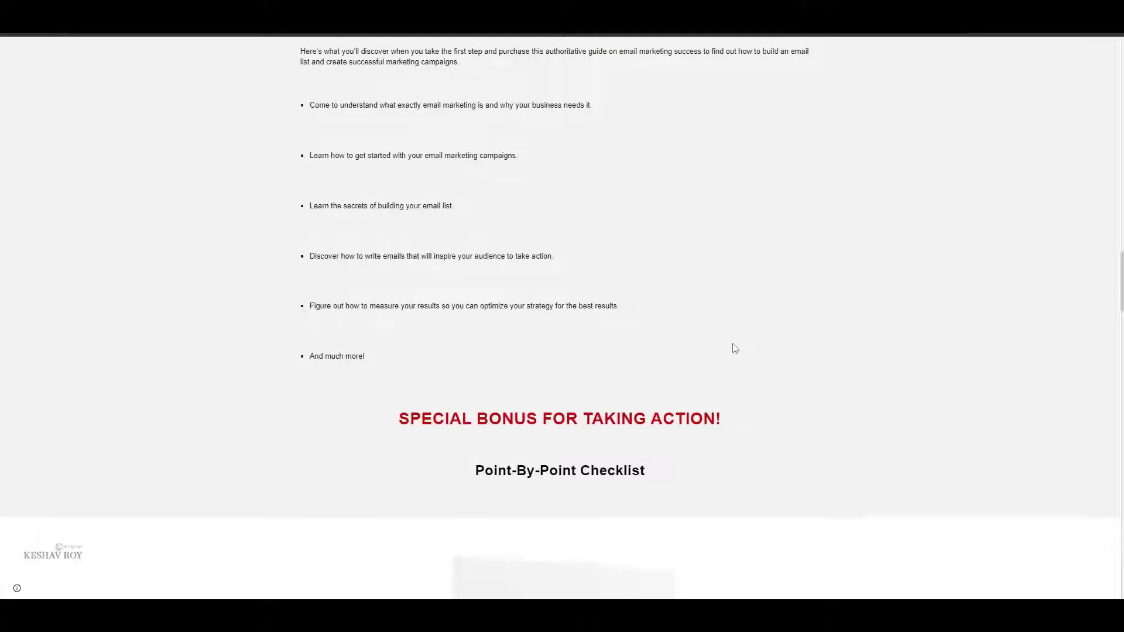
scroll(735, 348, down, 7)
scroll(527, 439, down, 15)
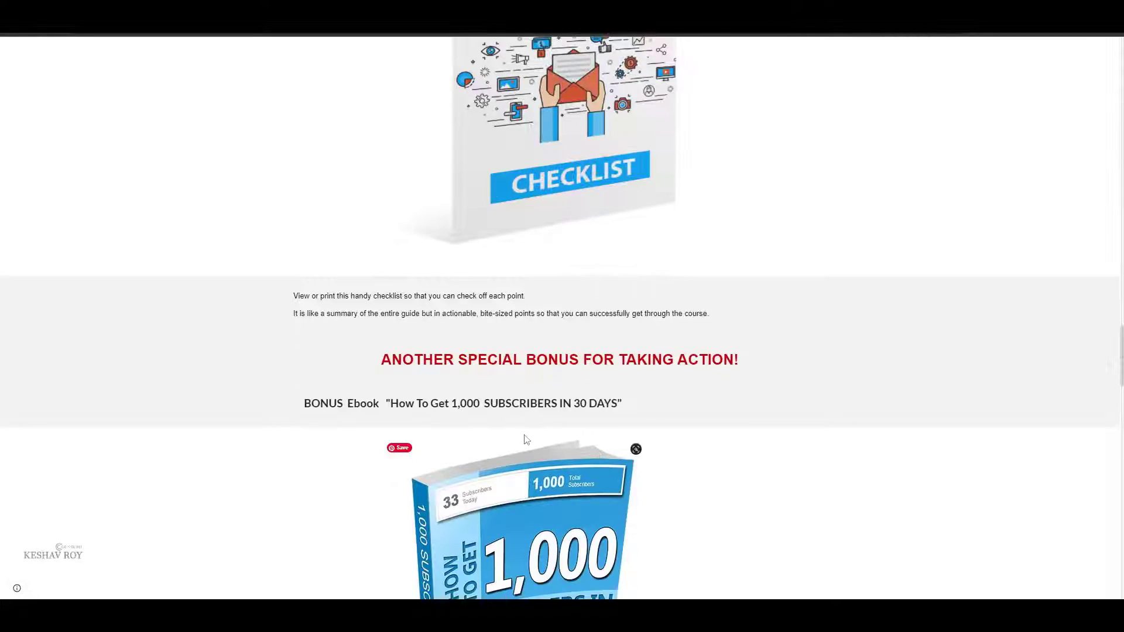
scroll(463, 238, down, 20)
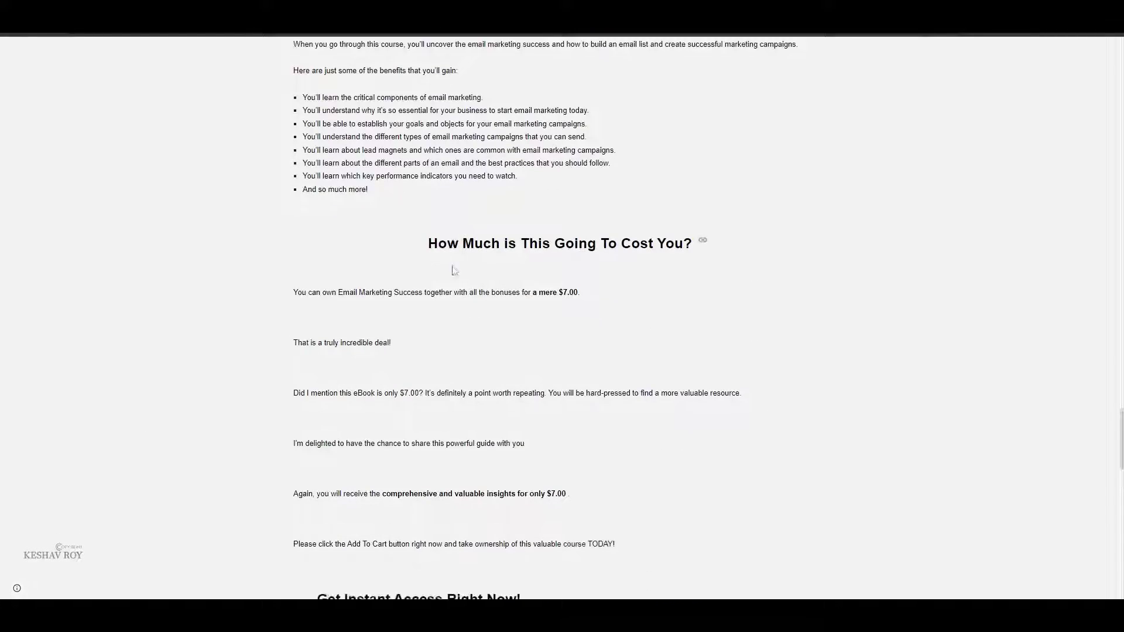
scroll(811, 272, down, 6)
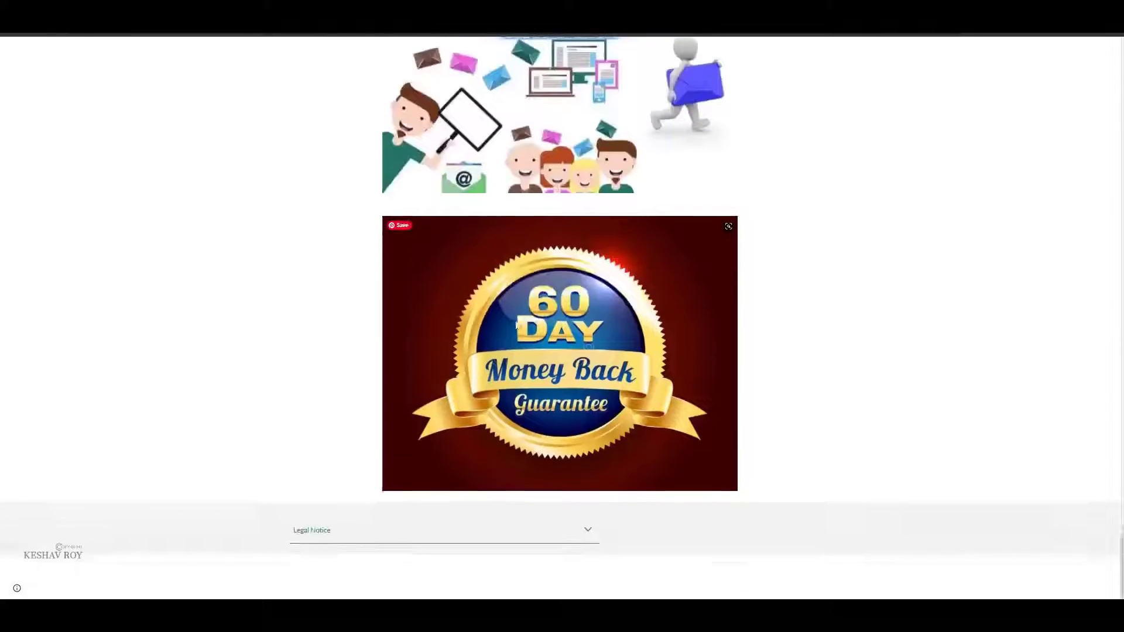
scroll(981, 487, up, 20)
scroll(3, 304, down, 15)
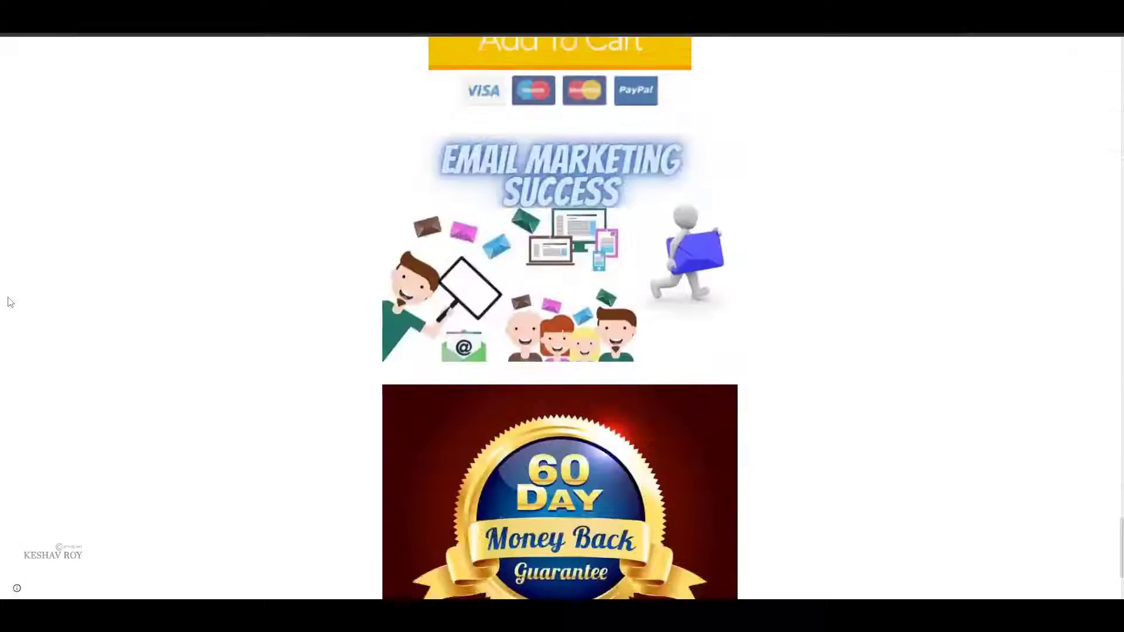
click(493, 465)
scroll(88, 313, down, 3)
scroll(233, 188, up, 15)
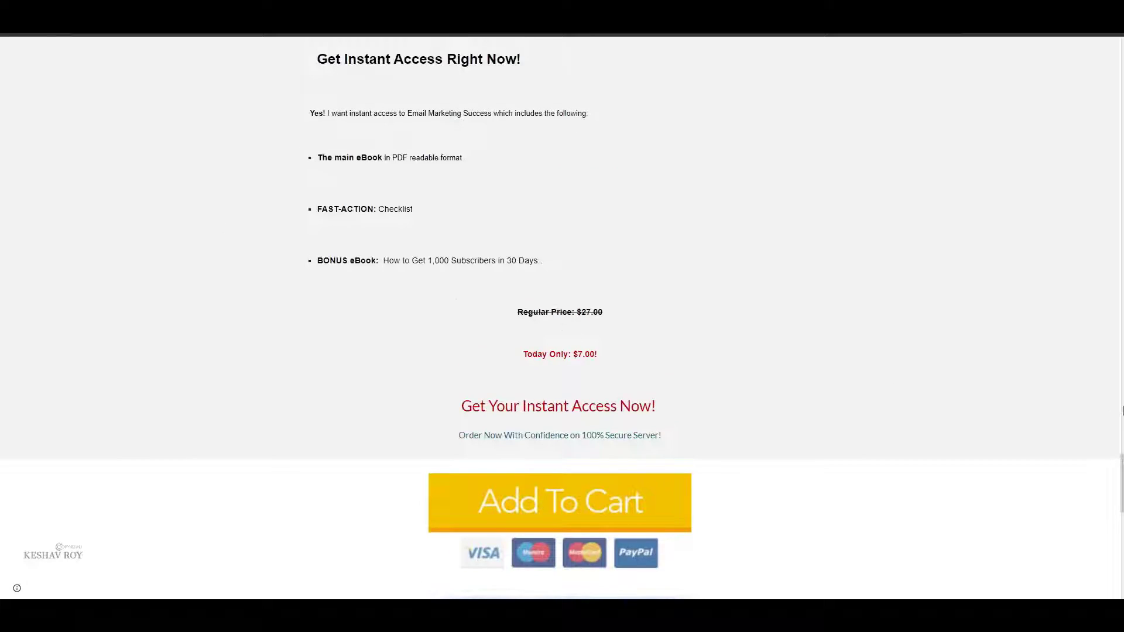
drag(1122, 467, 1120, 46)
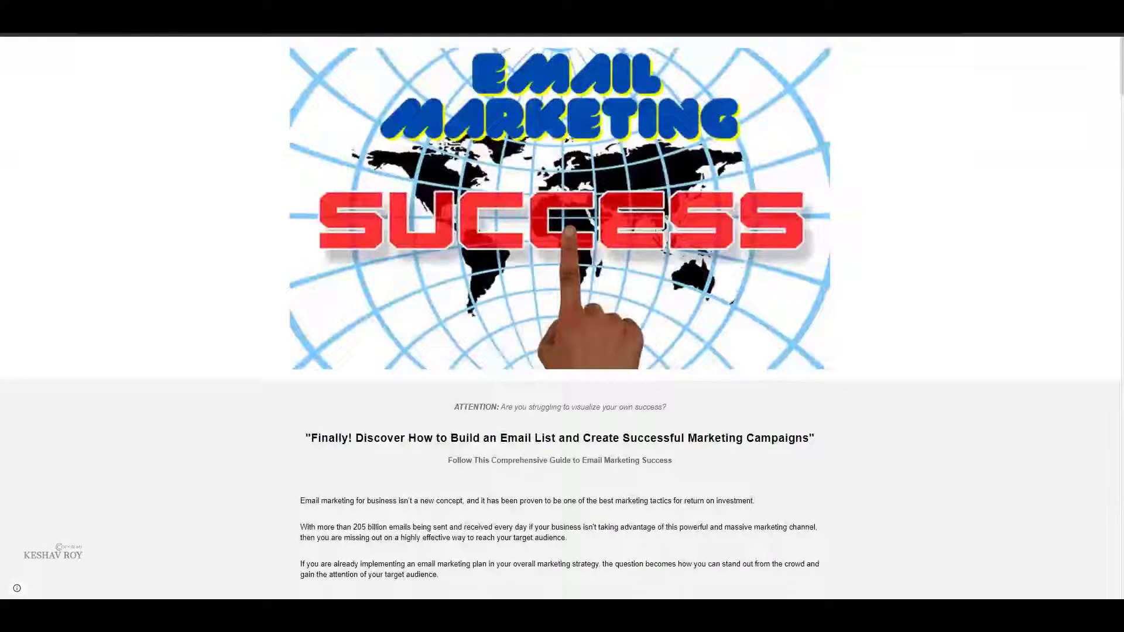
Return to the marketplace listing and copy the promolink of the Email Marketing Success offer
click(188, 9)
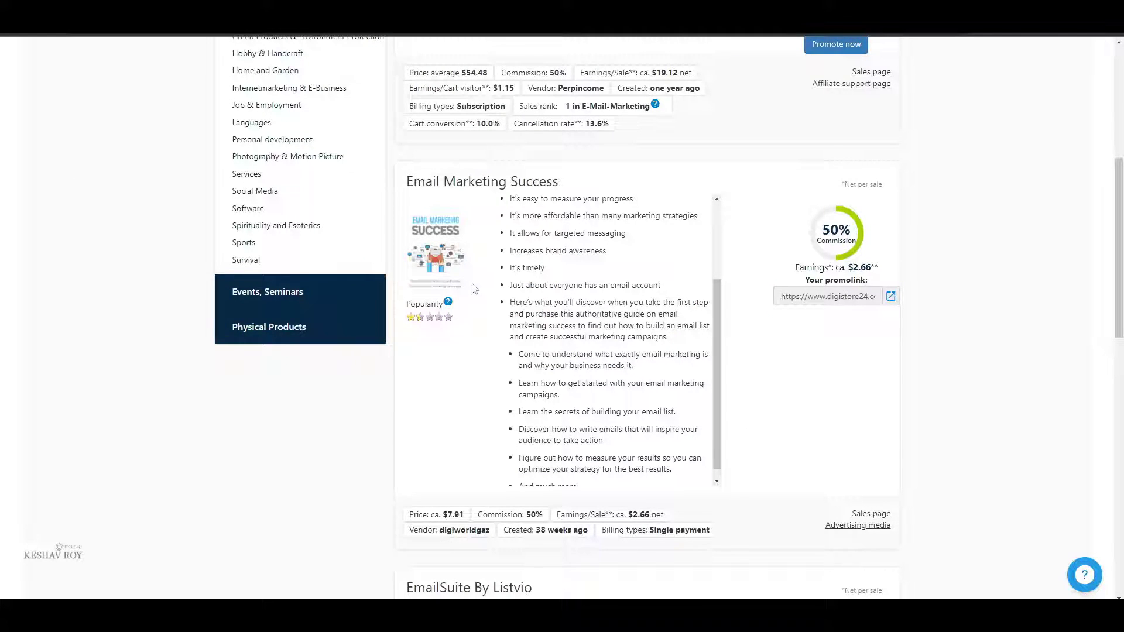
scroll(474, 288, down, 6)
scroll(393, 514, up, 10)
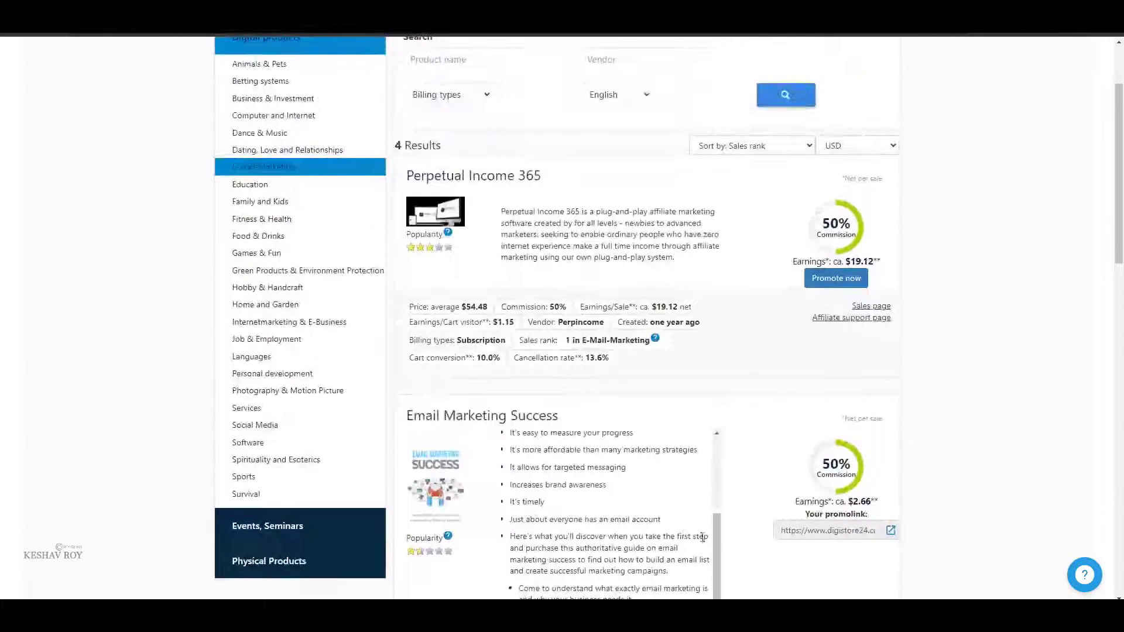
scroll(788, 529, down, 1)
right_click(824, 468)
click(824, 468)
right_click(825, 469)
click(853, 477)
Open the link shortener site in a new tab and submit the copied promolink for shortening
key(ctrl+t)
text(ly)
click(233, 48)
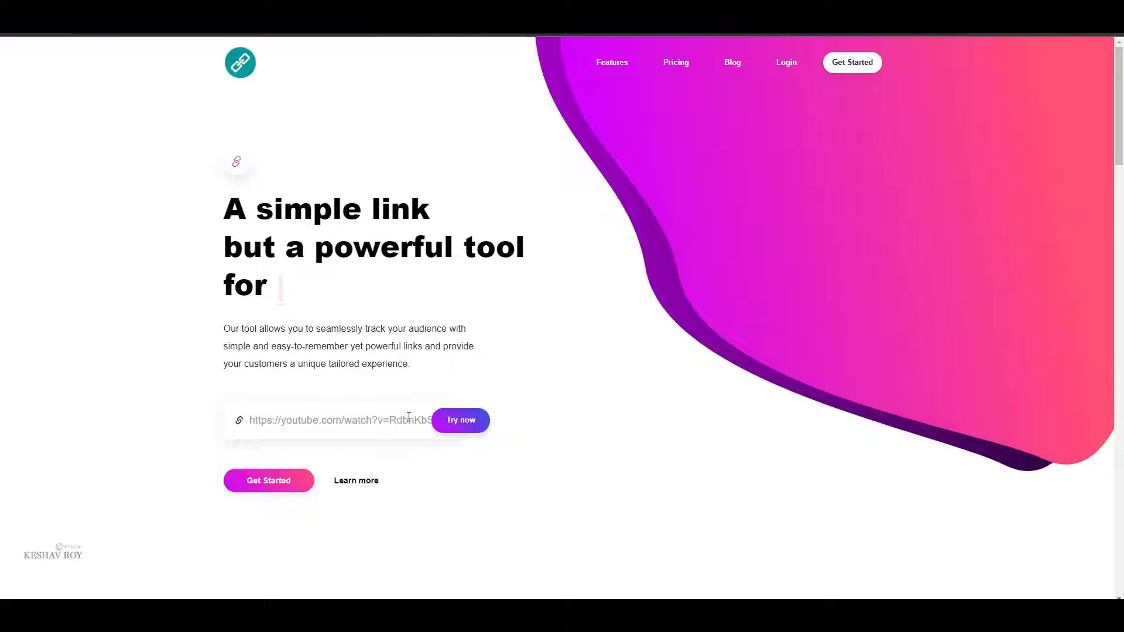
key(ctrl+v)
click(440, 420)
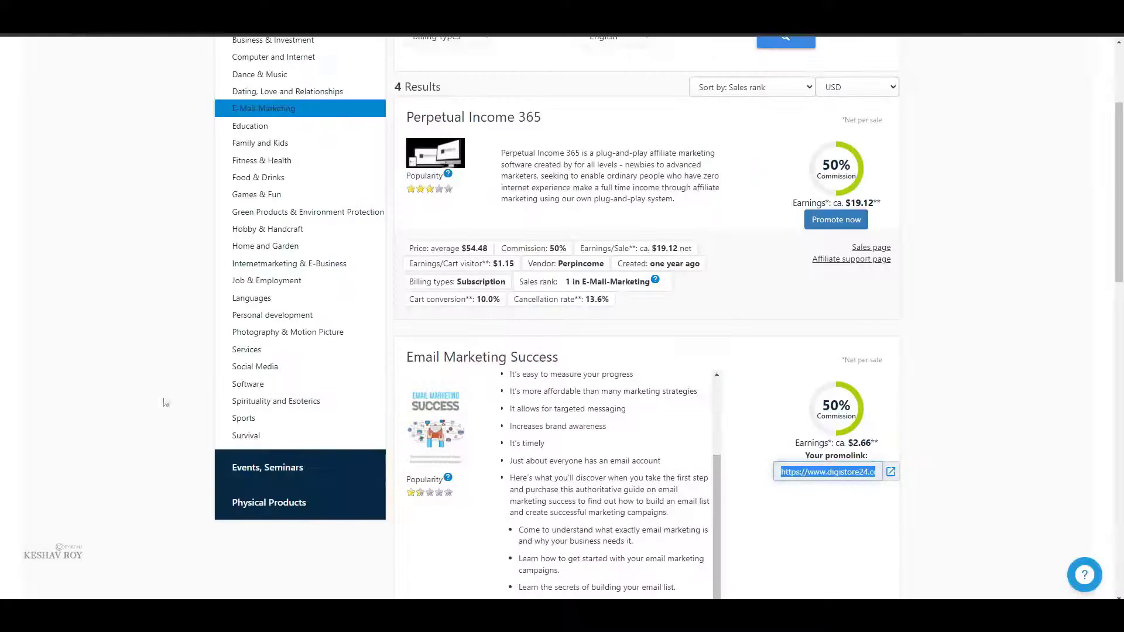
scroll(544, 440, down, 2)
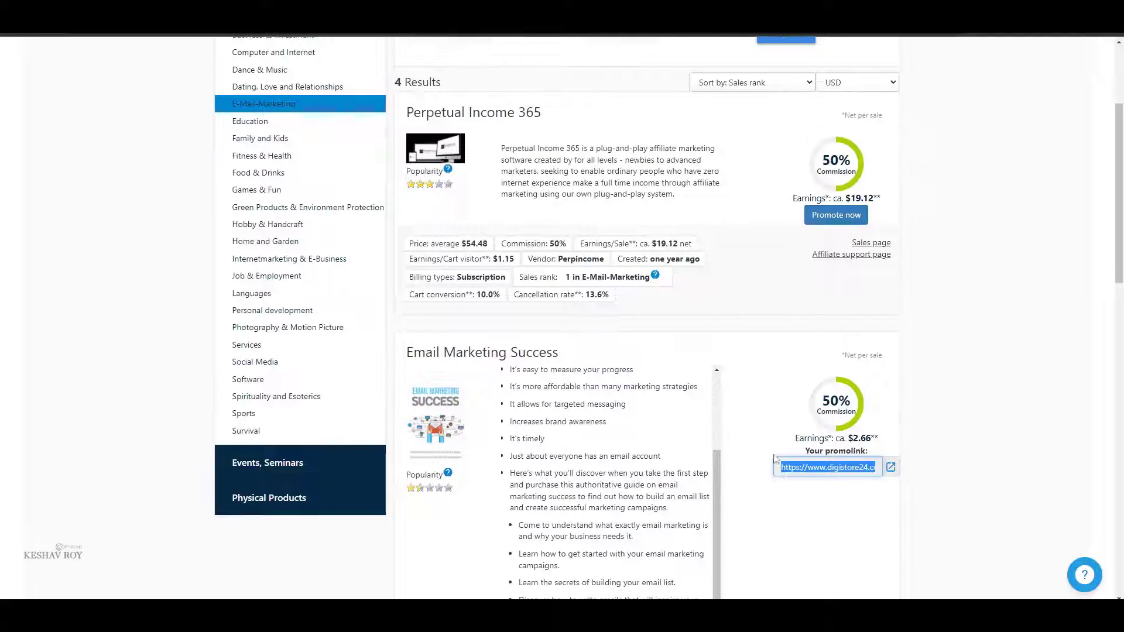
scroll(544, 440, up, 2)
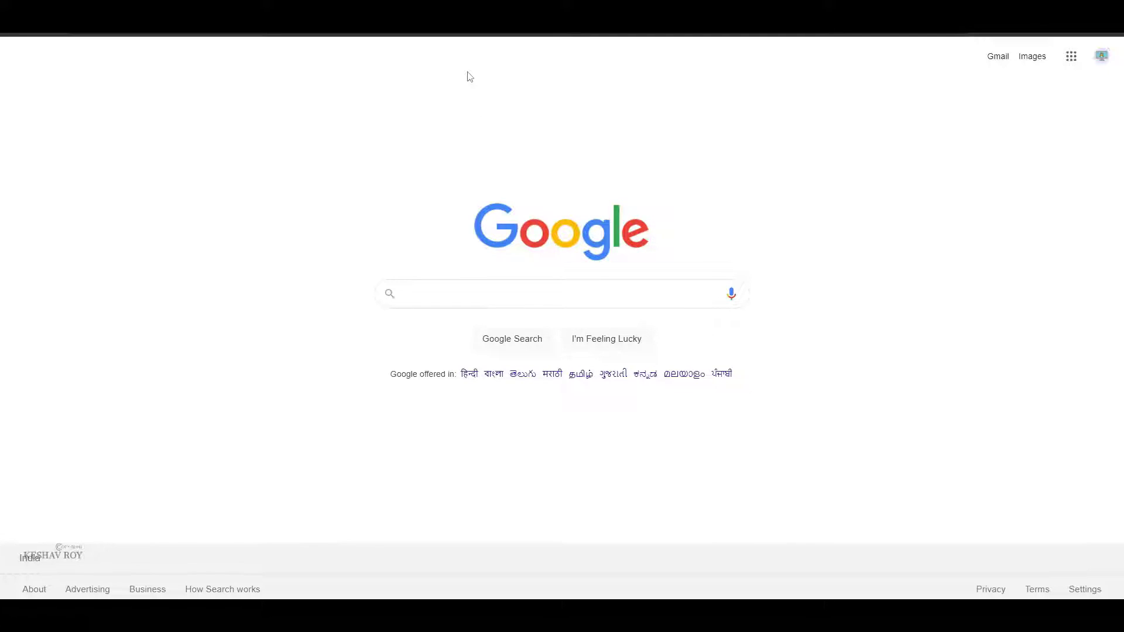
Search Google for "free plr downloads" and open the freeplrdownloads.com site
text(free plr d)
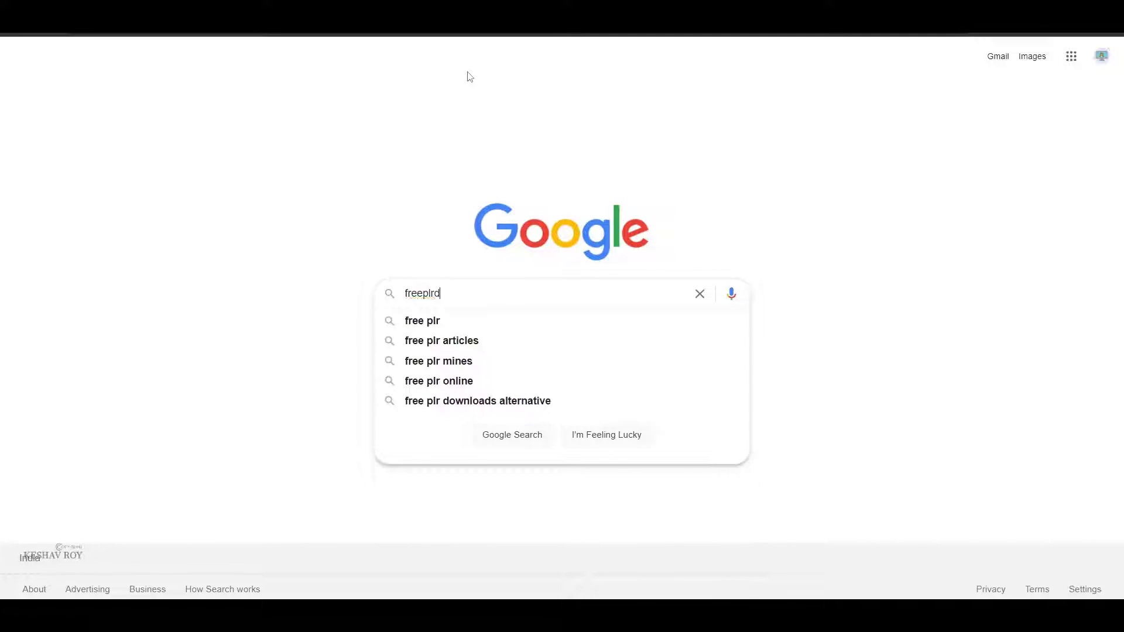
text(o)
key(Down)
key(Return)
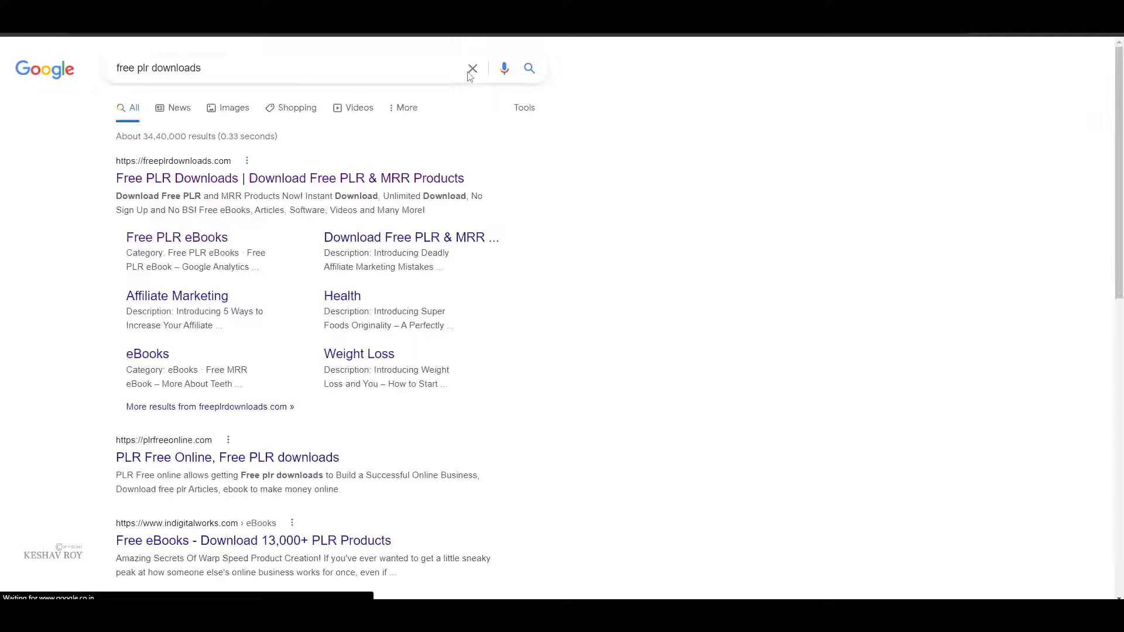
click(234, 185)
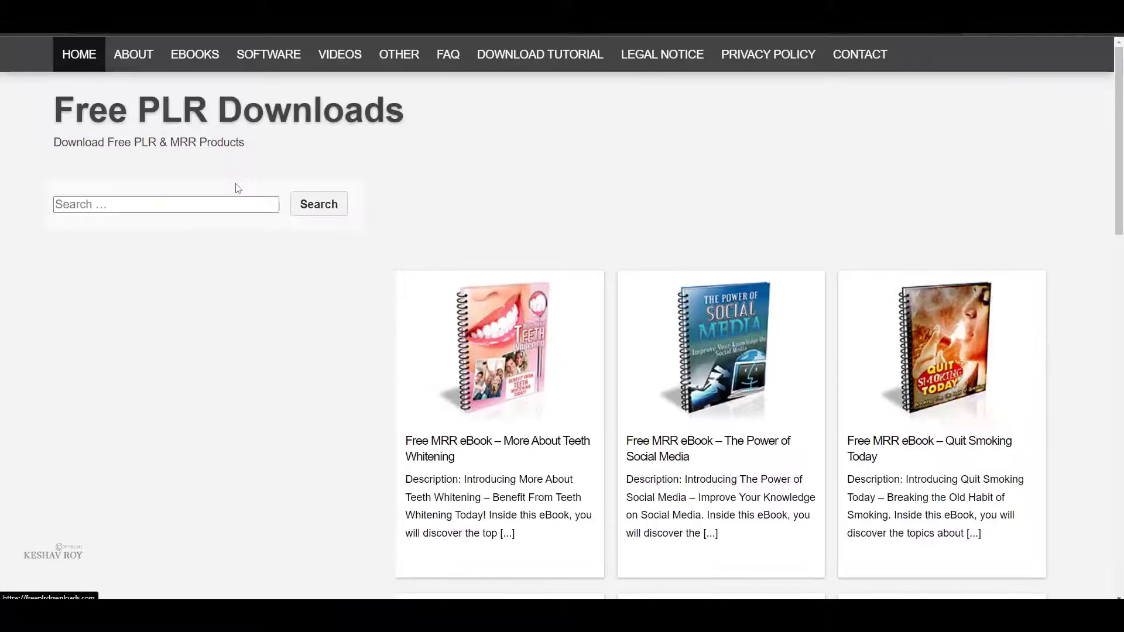
Look over the Free PLR Downloads homepage and open the Free PLR eBooks category
scroll(565, 349, down, 5)
scroll(565, 349, up, 5)
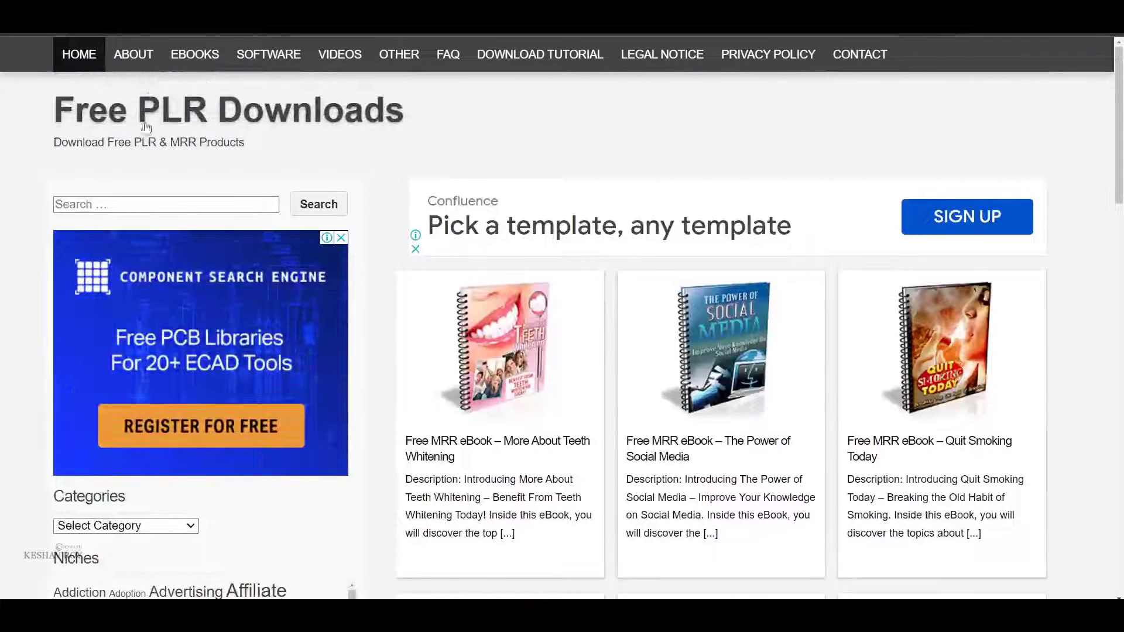
mouse_move(196, 54)
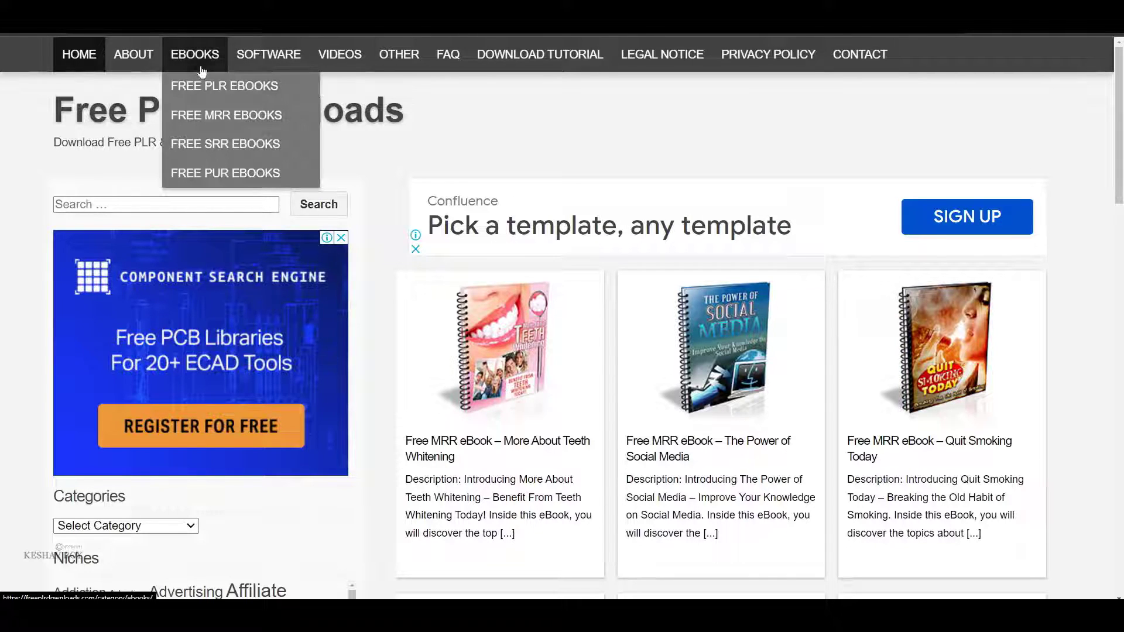
click(202, 94)
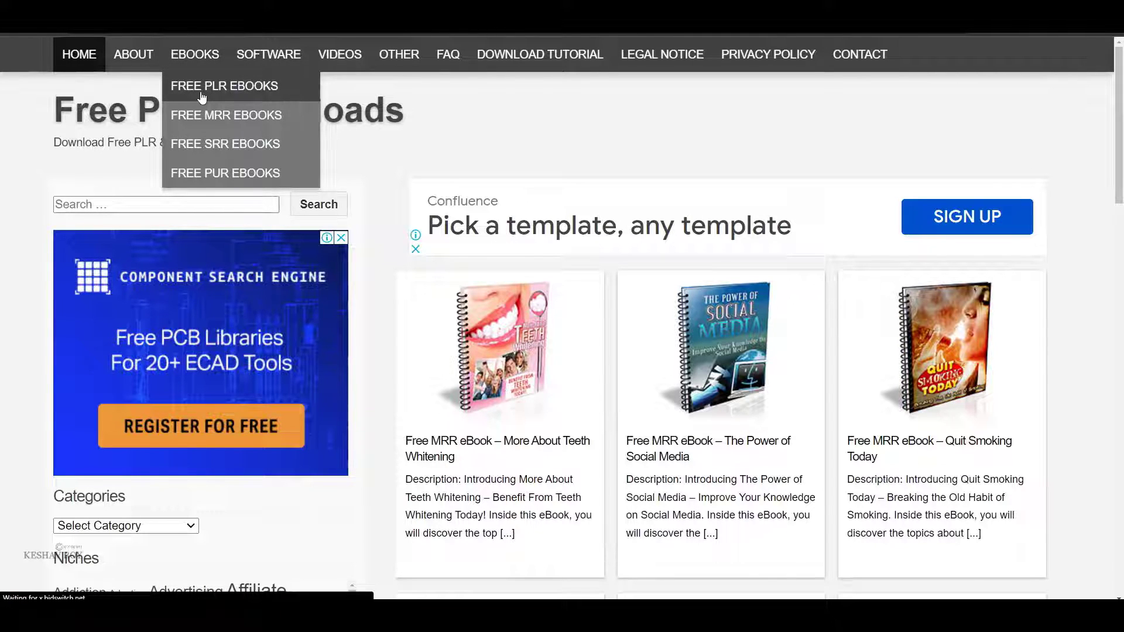
Look through the PLR eBooks and the list of niches, and open the Email Marketing niche
scroll(46, 454, down, 4)
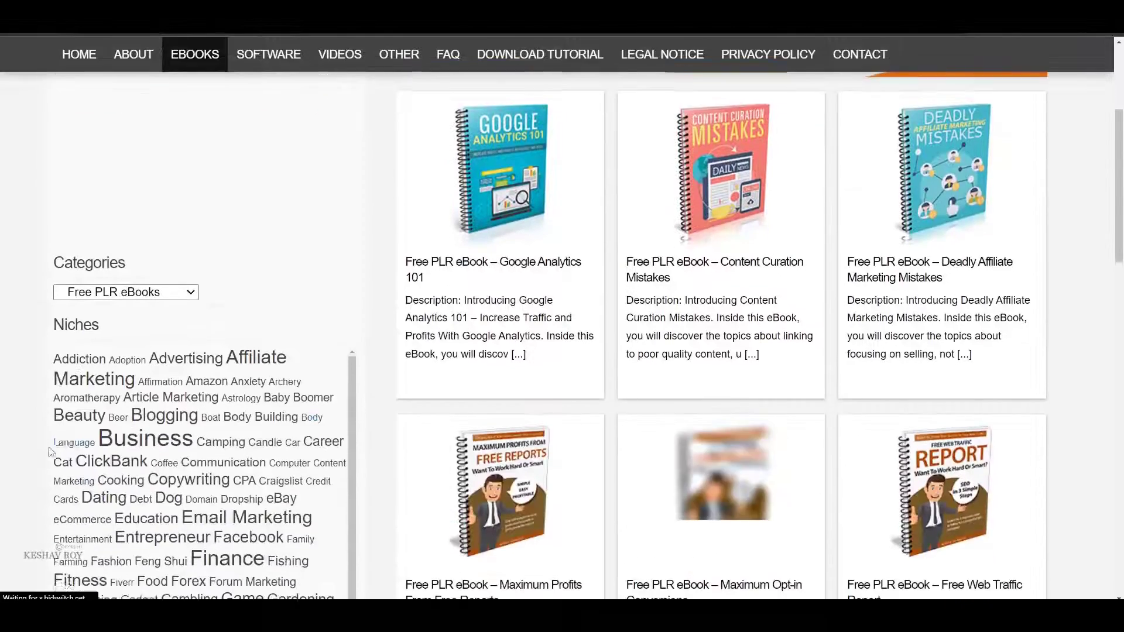
scroll(237, 459, down, 1)
scroll(231, 509, up, 2)
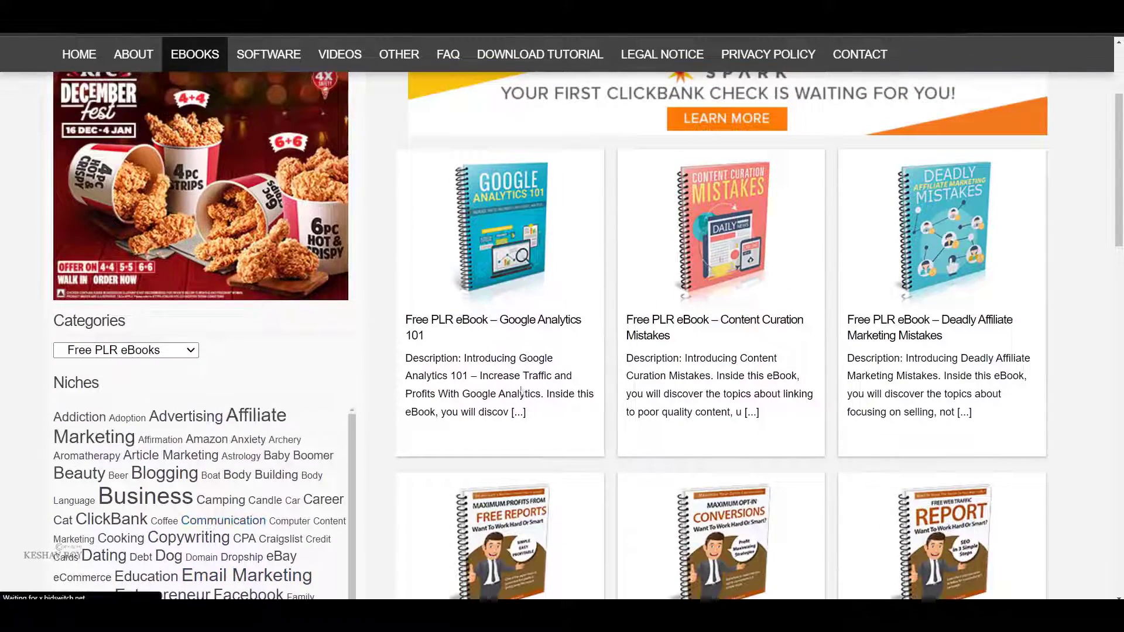
scroll(626, 390, down, 3)
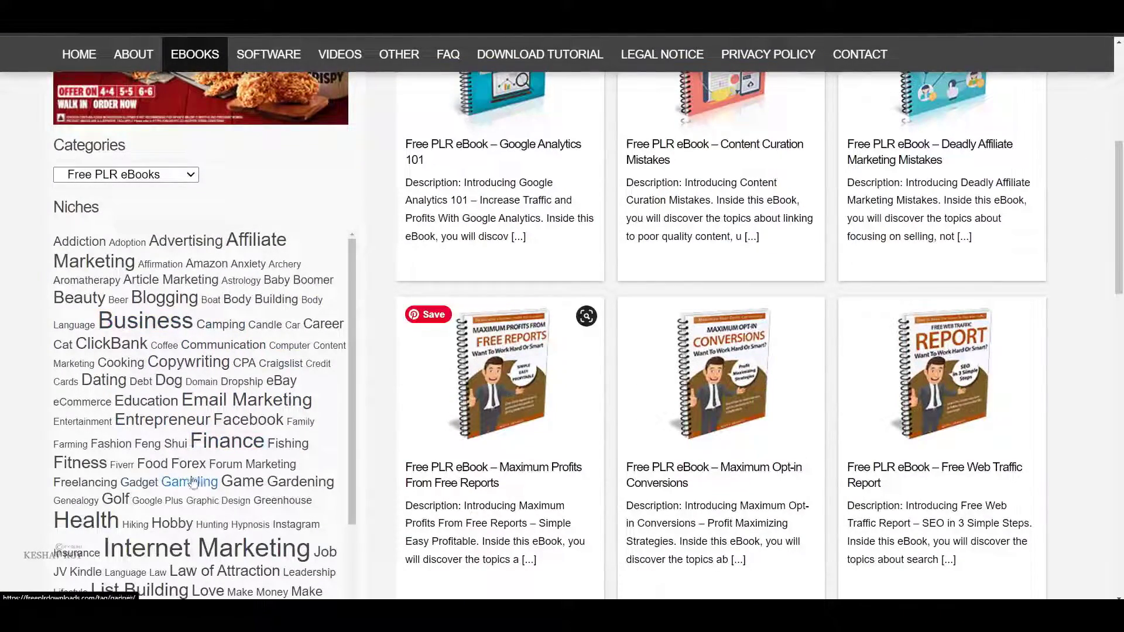
scroll(179, 481, down, 3)
scroll(164, 375, up, 1)
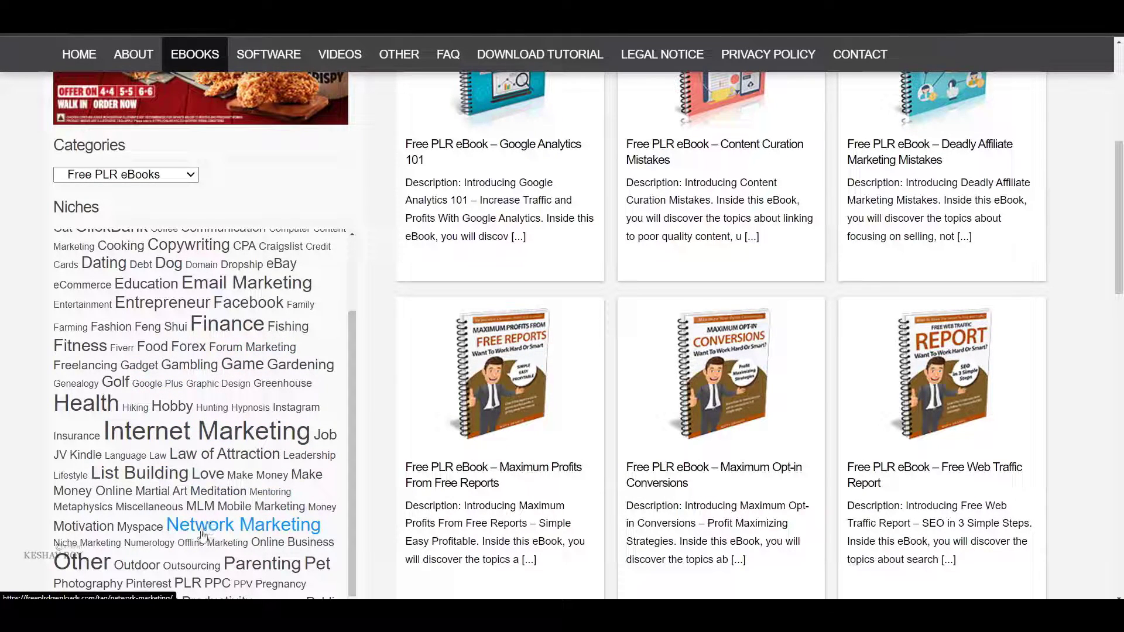
scroll(256, 398, up, 2)
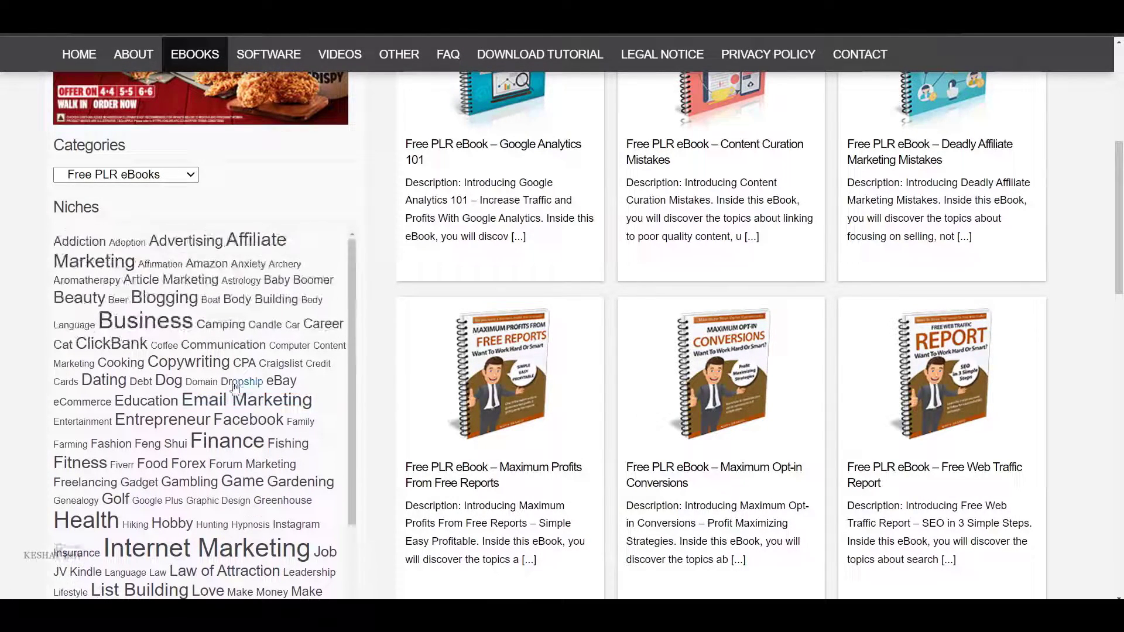
click(254, 404)
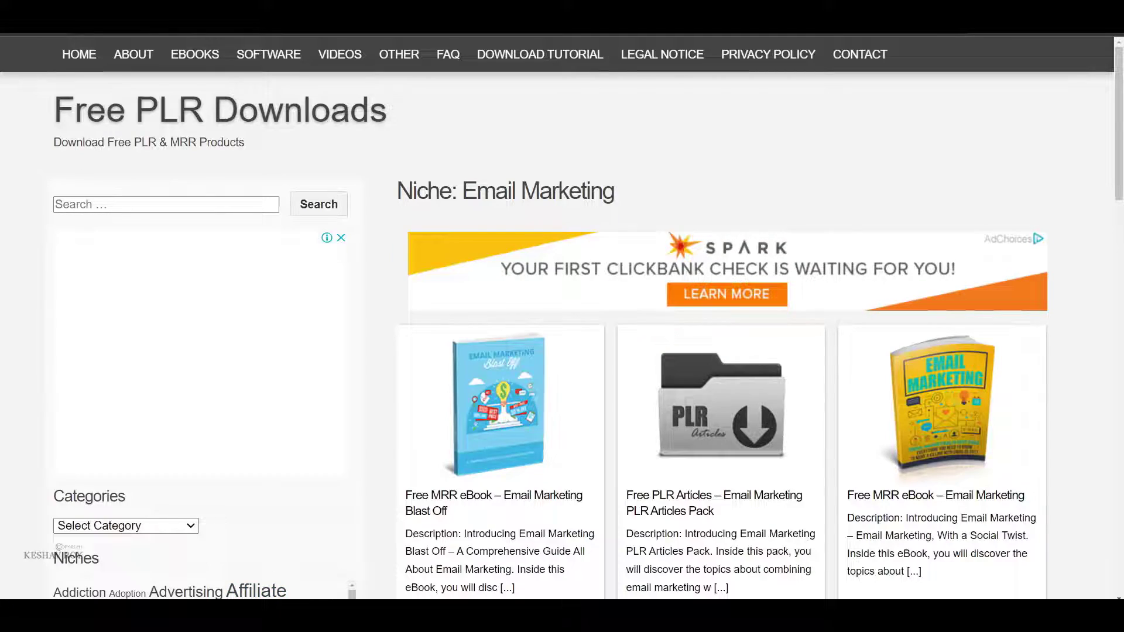
Look through the Email Marketing niche's products and open the Free MRR eBook "Email Marketing Blast Off"
scroll(262, 527, down, 5)
scroll(60, 368, down, 8)
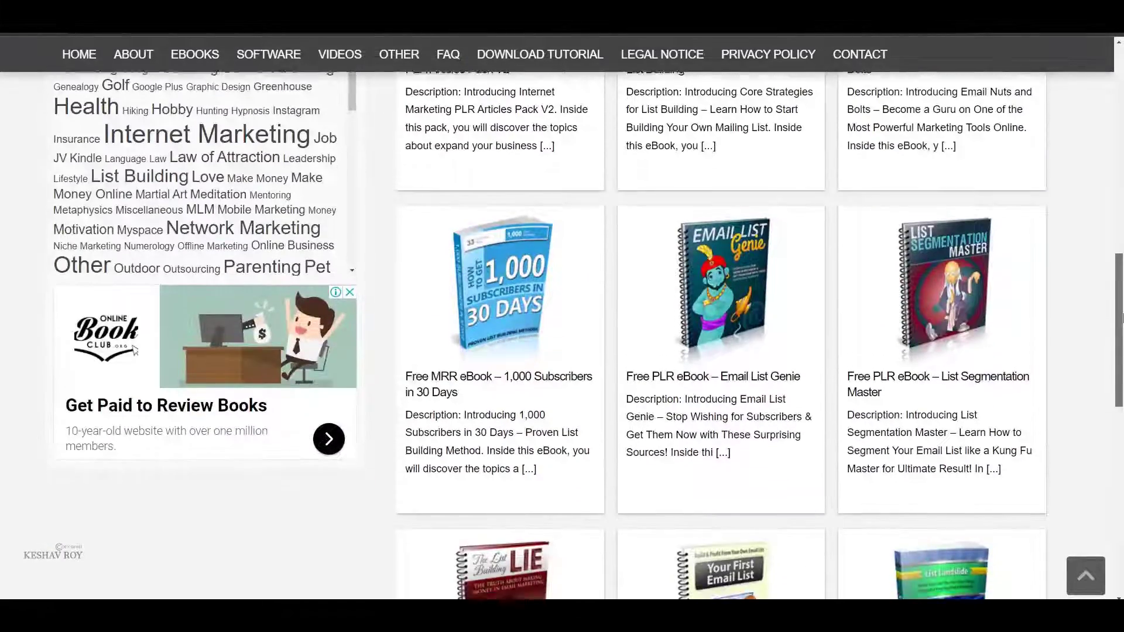
scroll(134, 353, down, 6)
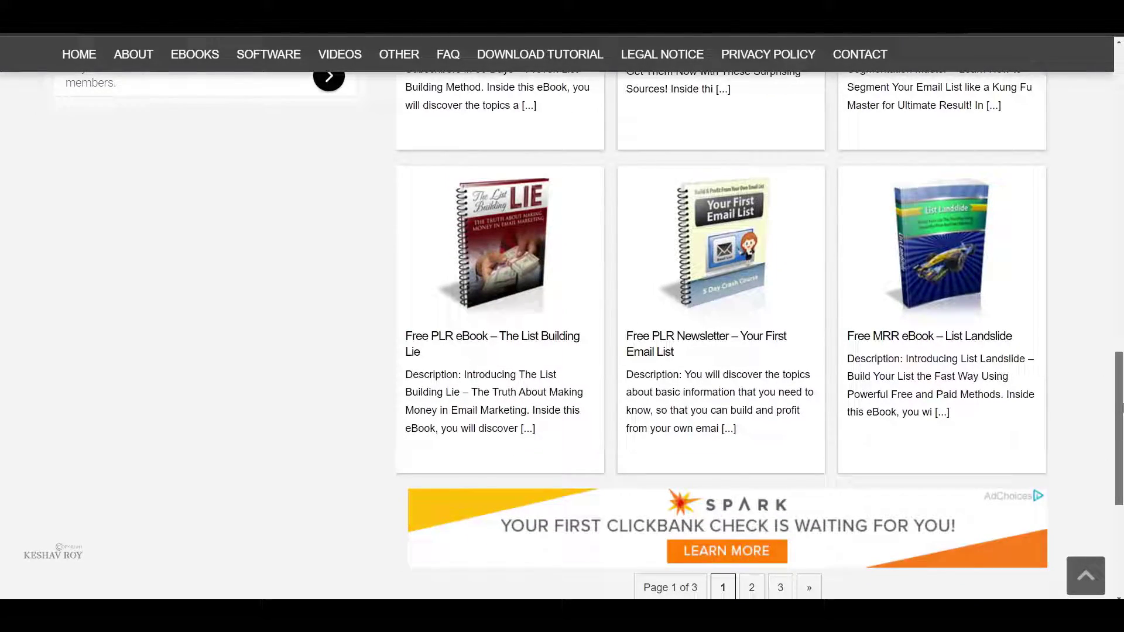
scroll(1121, 407, up, 20)
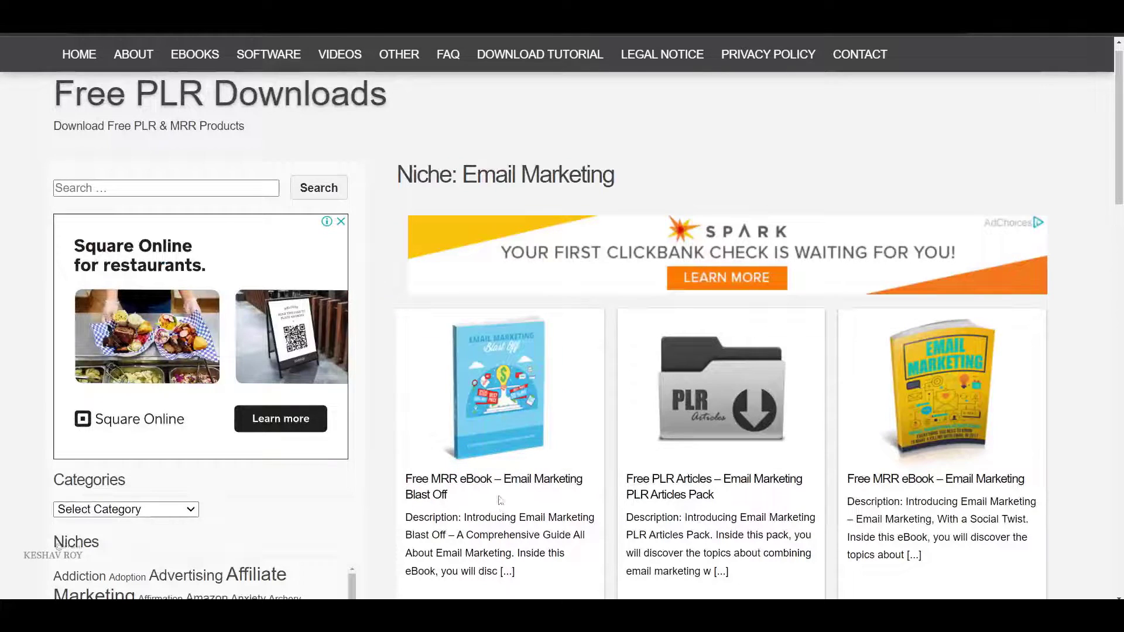
click(501, 489)
Review the Email Marketing Blast Off eBook's description and license details, and download its zip file
scroll(501, 489, down, 5)
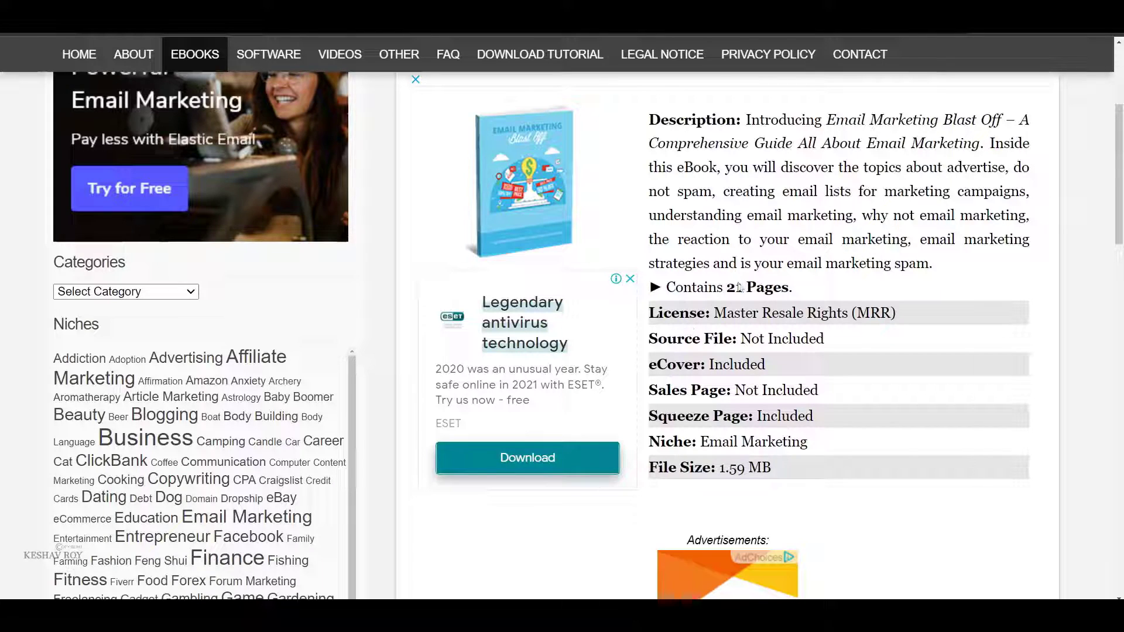
scroll(744, 285, up, 2)
scroll(662, 253, down, 4)
scroll(662, 252, up, 2)
scroll(808, 262, up, 1)
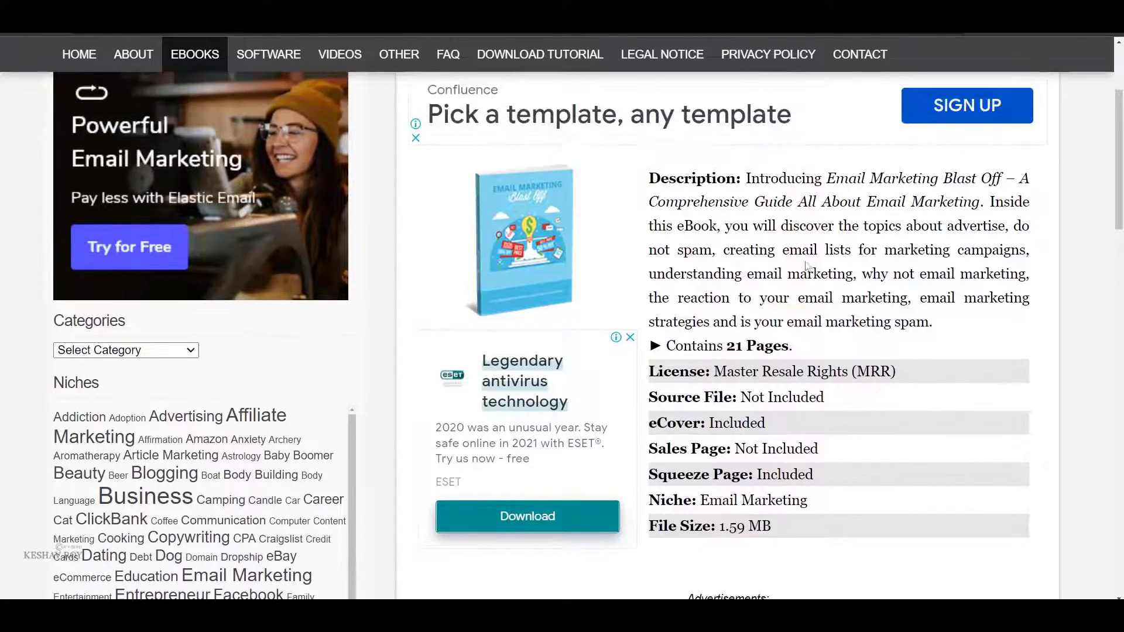
scroll(808, 262, down, 10)
scroll(493, 257, down, 4)
scroll(724, 166, up, 6)
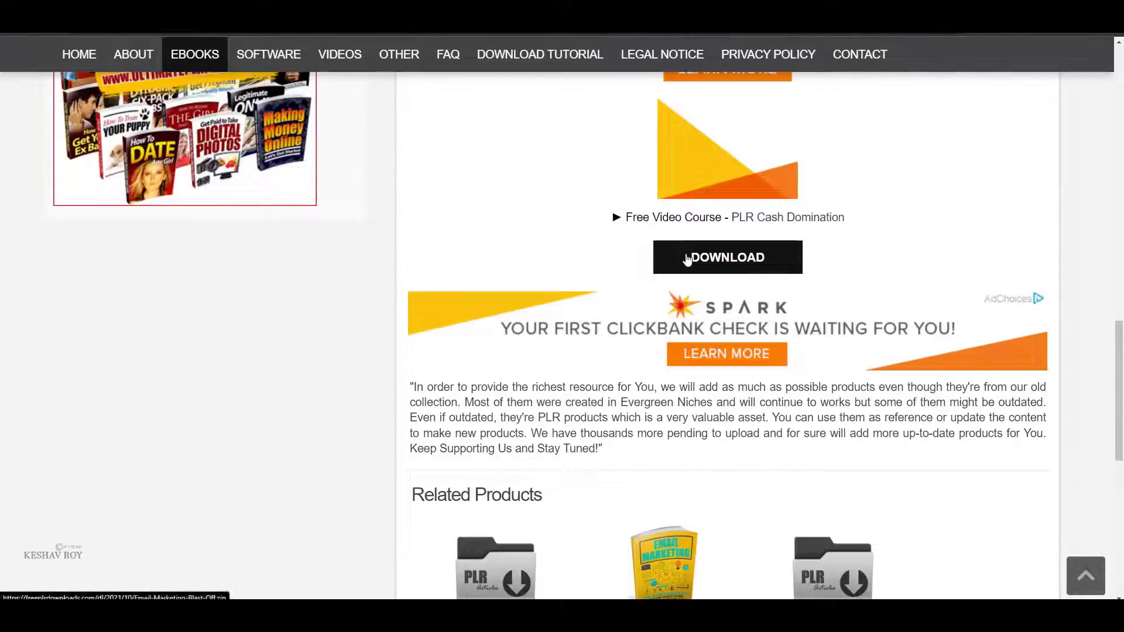
click(687, 258)
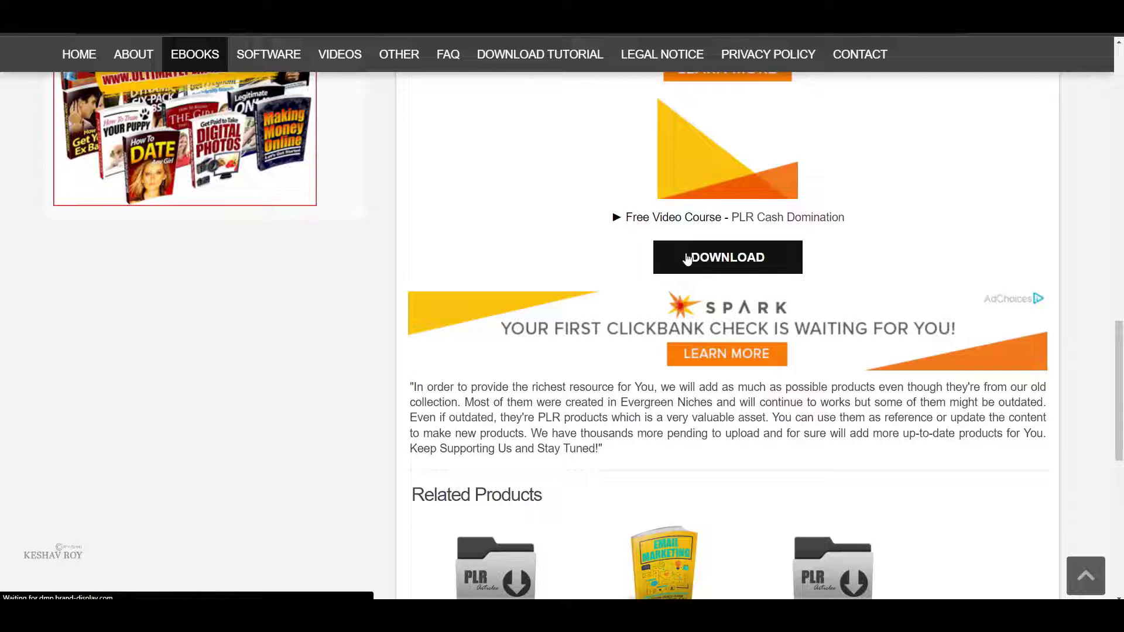
scroll(582, 275, down, 7)
scroll(539, 284, up, 5)
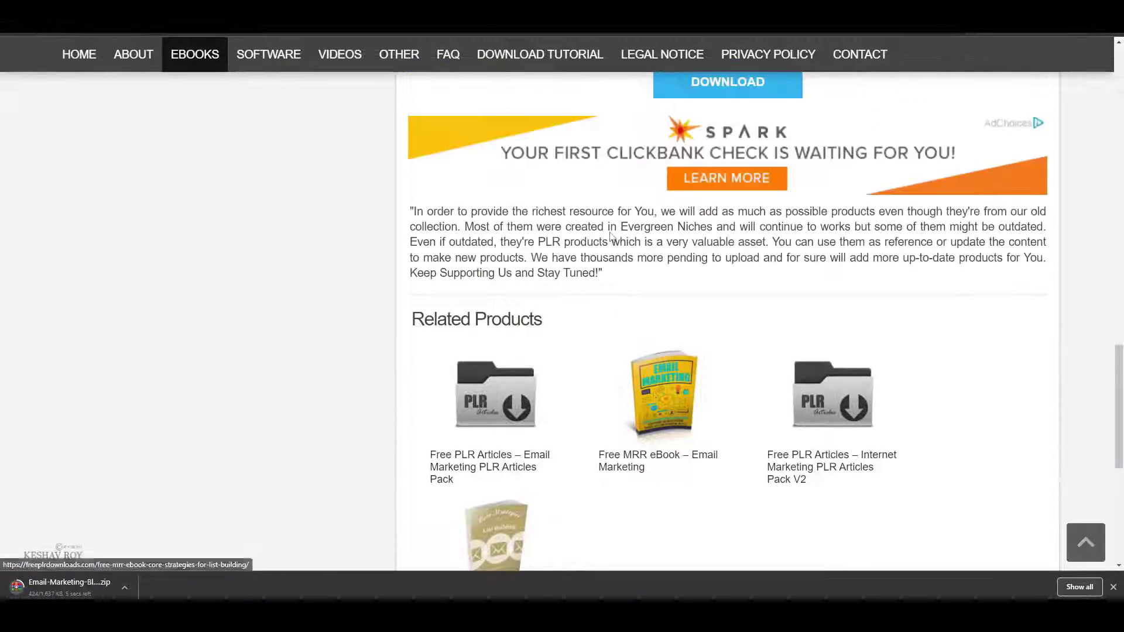
scroll(518, 249, up, 10)
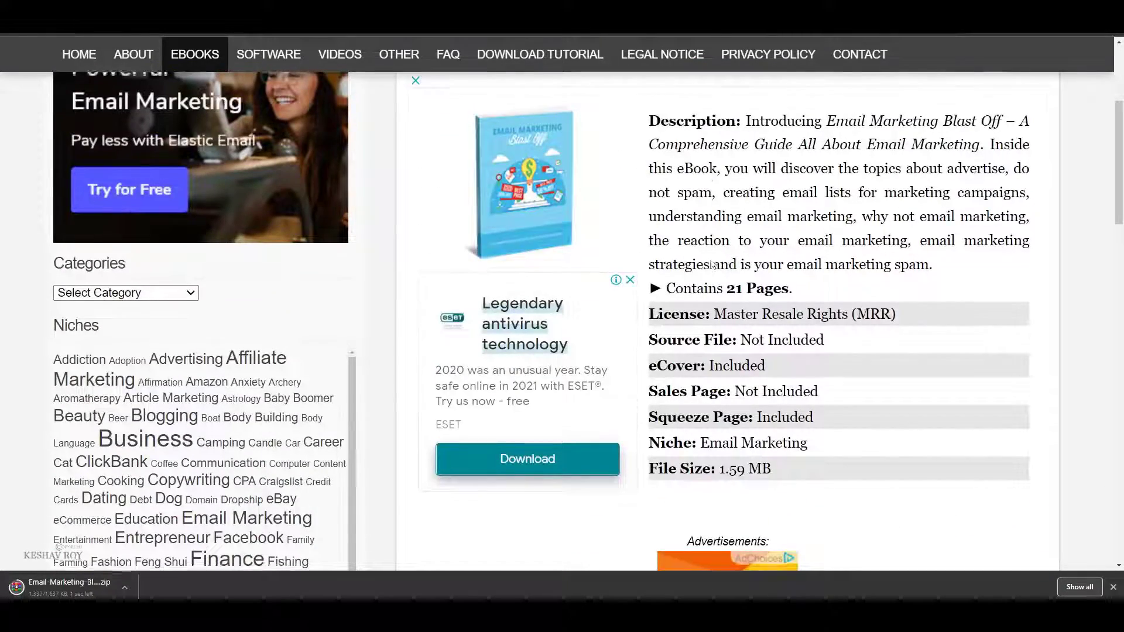
scroll(130, 168, up, 4)
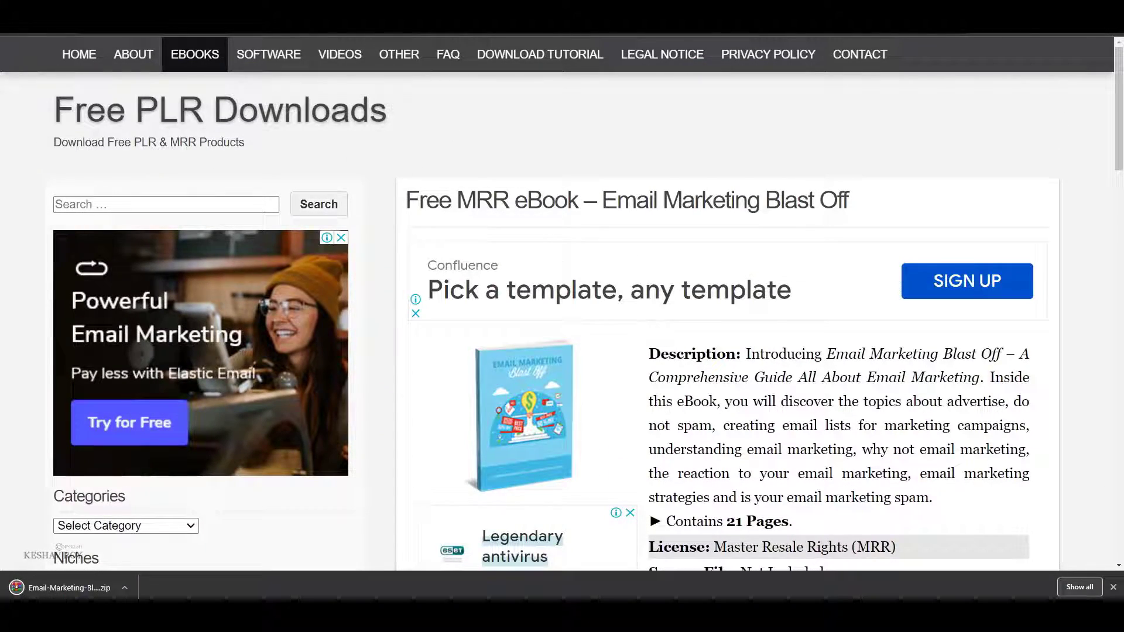
Open google.co.in in a new browser tab
key(ctrl+t)
text(google.co.in)
key(Return)
Open the downloaded Email-Marketing-Blast-Off.zip in WinRAR, enter its Email-Marketing-Blast-Off folder and dismiss the purchase reminder
right_click(77, 588)
click(105, 523)
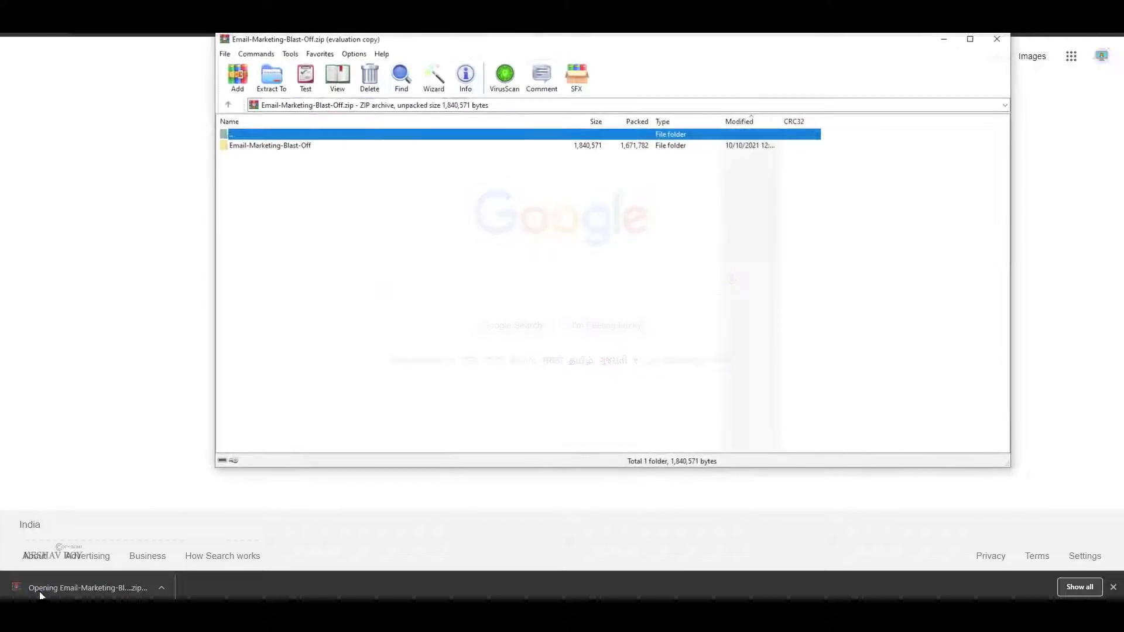
double_click(246, 145)
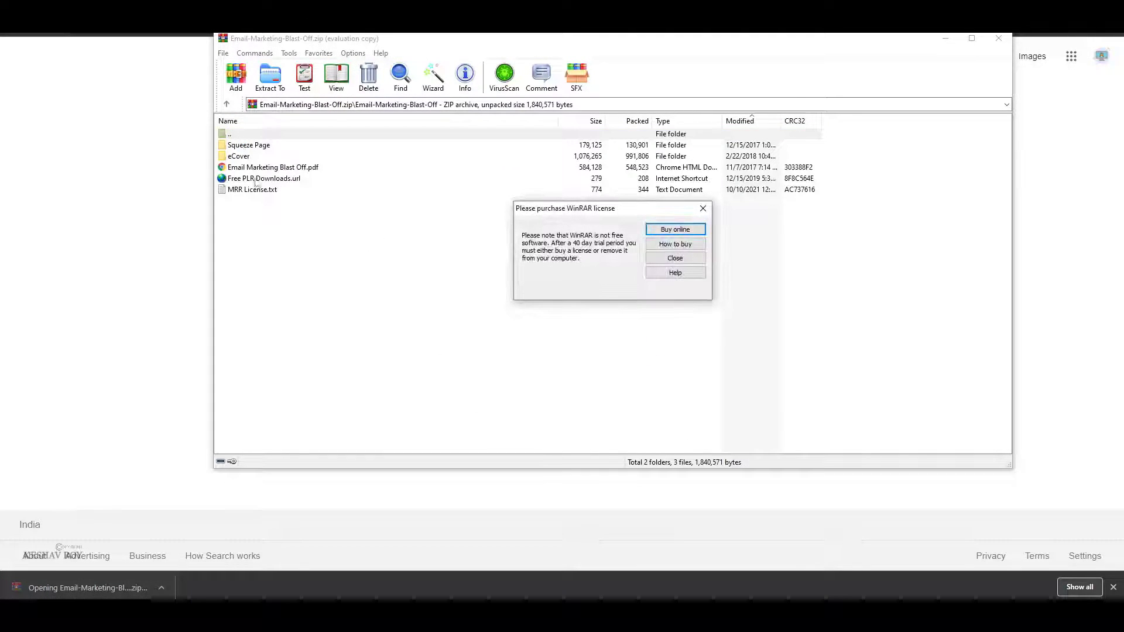
click(674, 259)
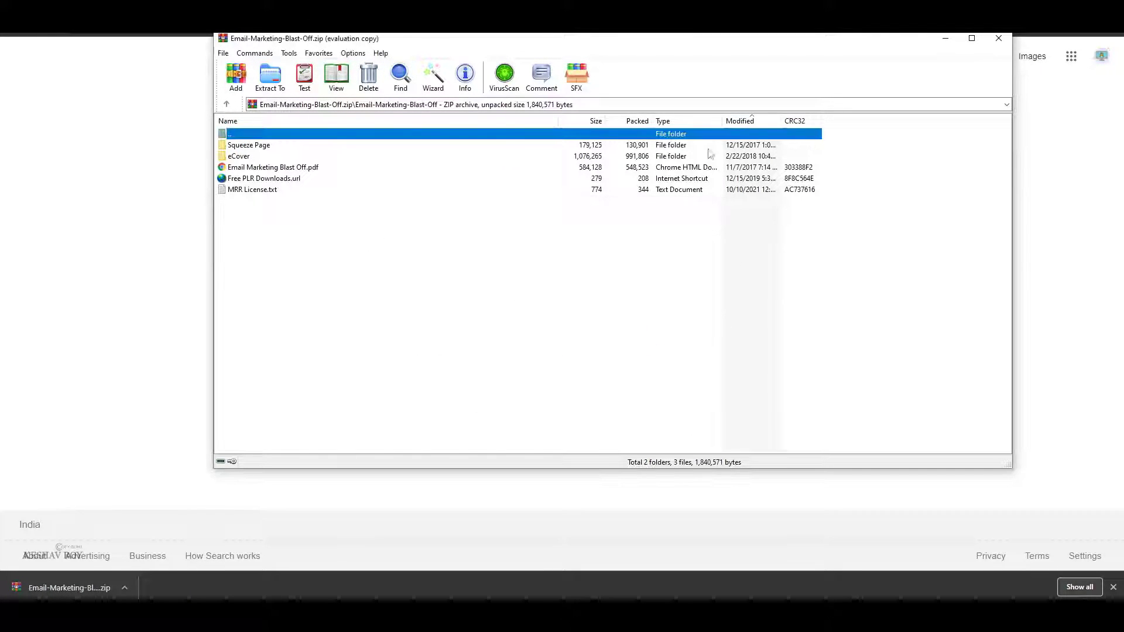
Open MRR License.txt from the archive, read through the permitted and prohibited uses, and close it
double_click(305, 191)
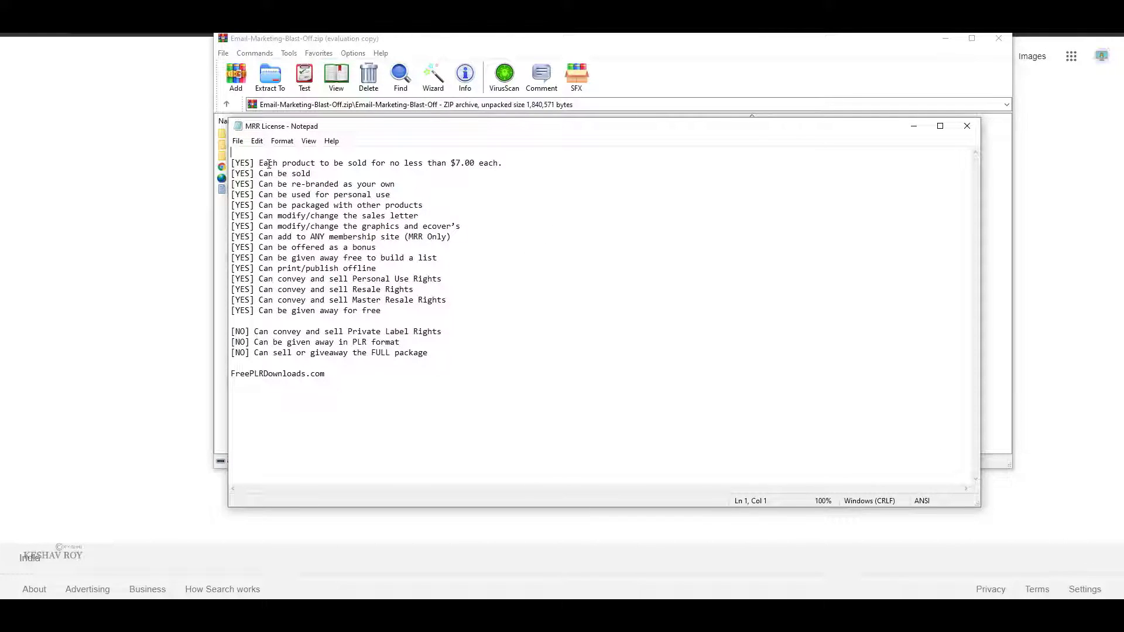
drag(257, 161, 503, 165)
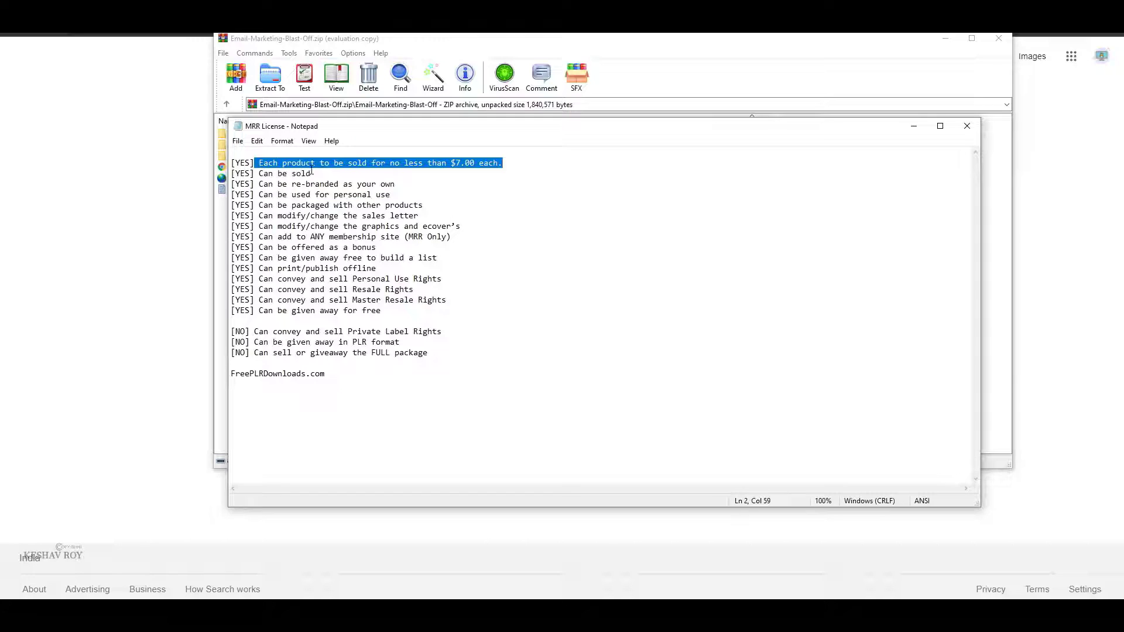
click(339, 170)
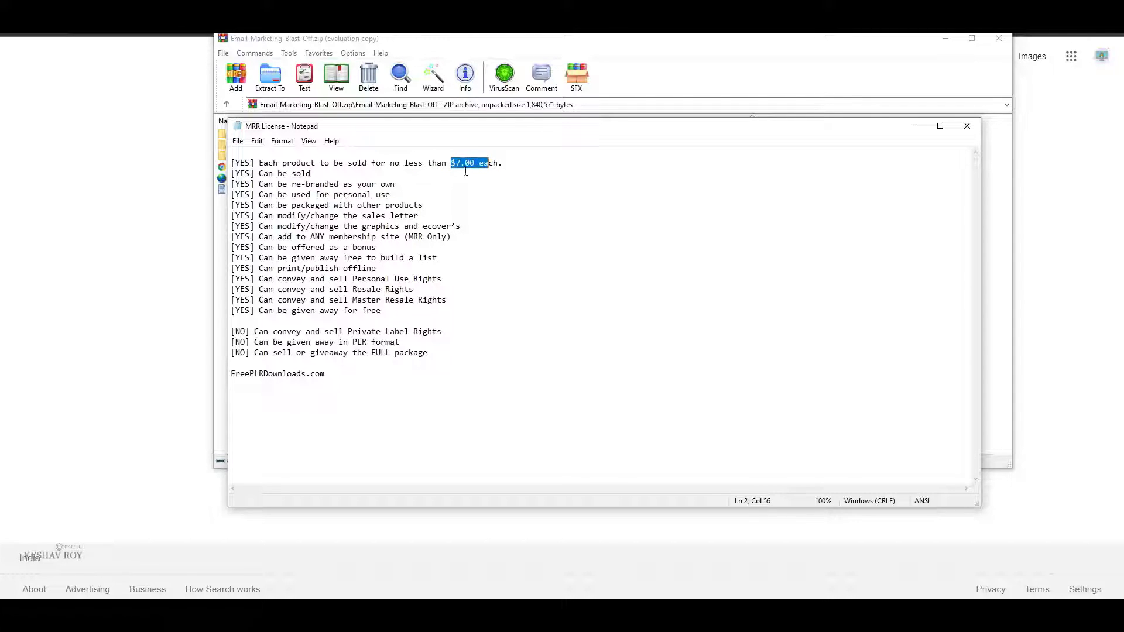
drag(425, 184, 391, 208)
drag(525, 326, 317, 197)
click(348, 237)
drag(410, 312, 329, 299)
click(343, 299)
drag(451, 300, 314, 275)
drag(476, 335, 335, 335)
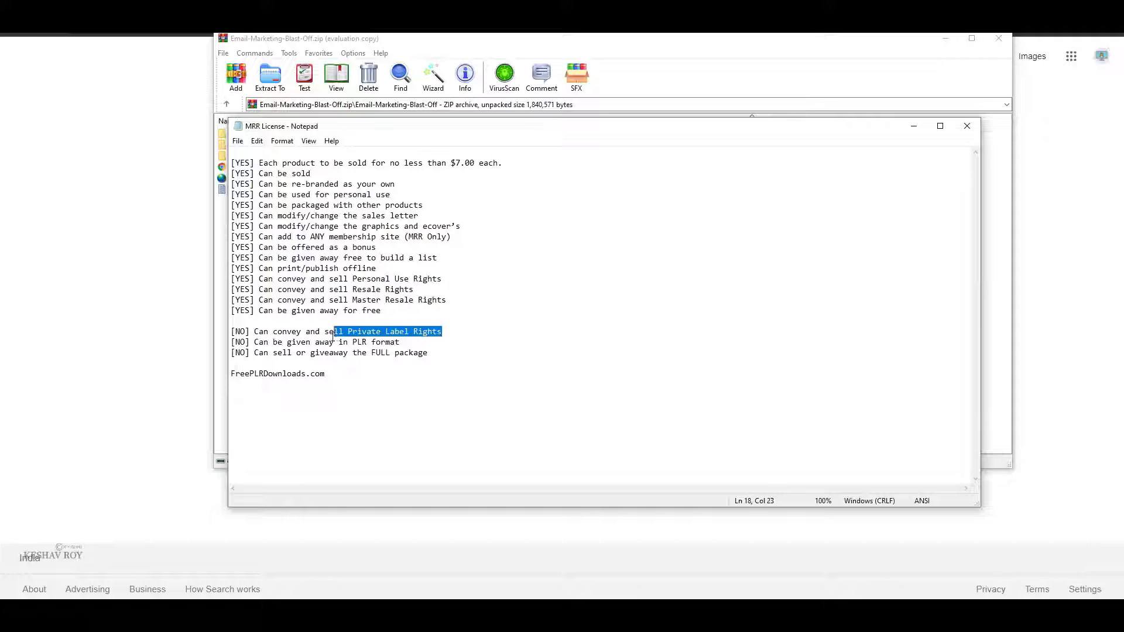
drag(518, 349, 319, 356)
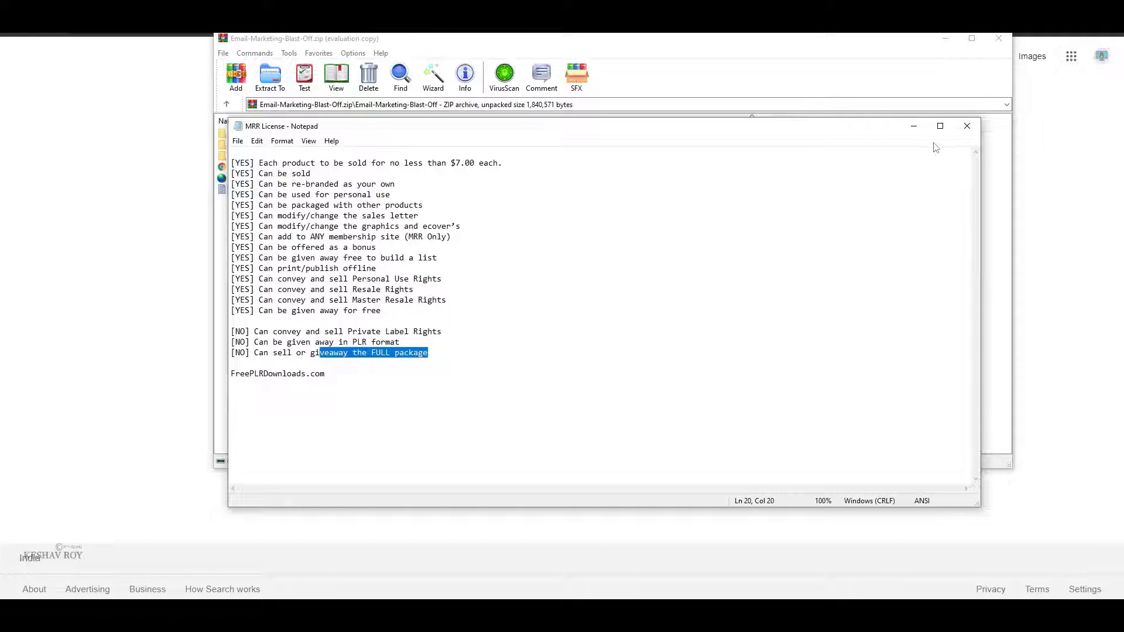
click(960, 125)
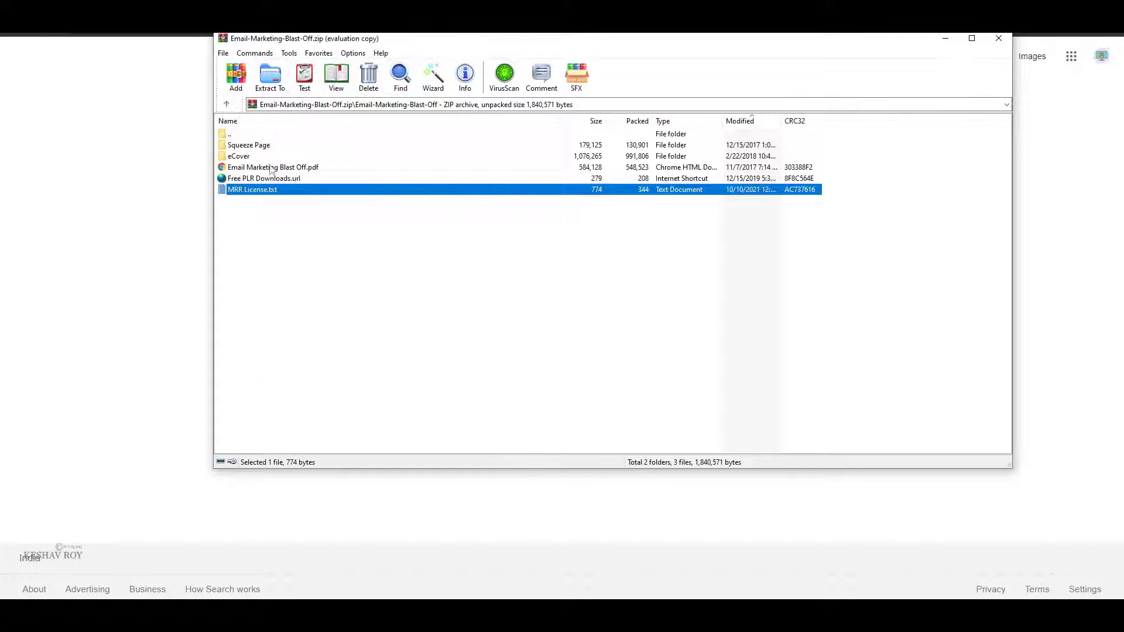
Open Email Marketing Blast Off.pdf from the archive and look through its pages
click(245, 170)
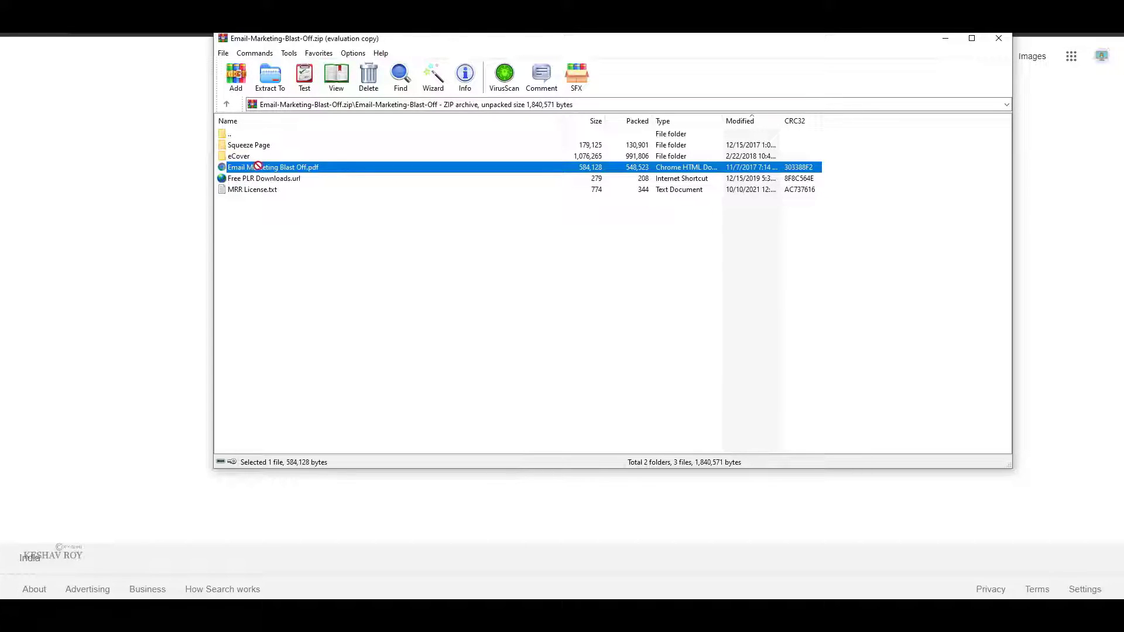
double_click(244, 170)
scroll(331, 311, down, 10)
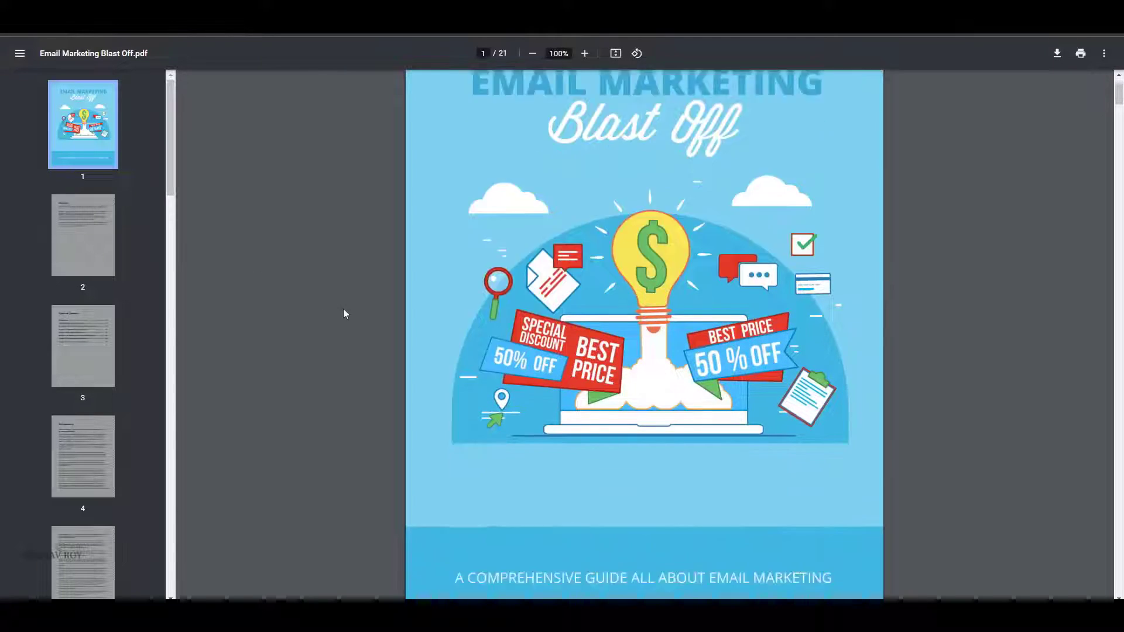
click(85, 335)
scroll(86, 336, down, 6)
scroll(1039, 282, down, 5)
drag(1119, 151, 1118, 437)
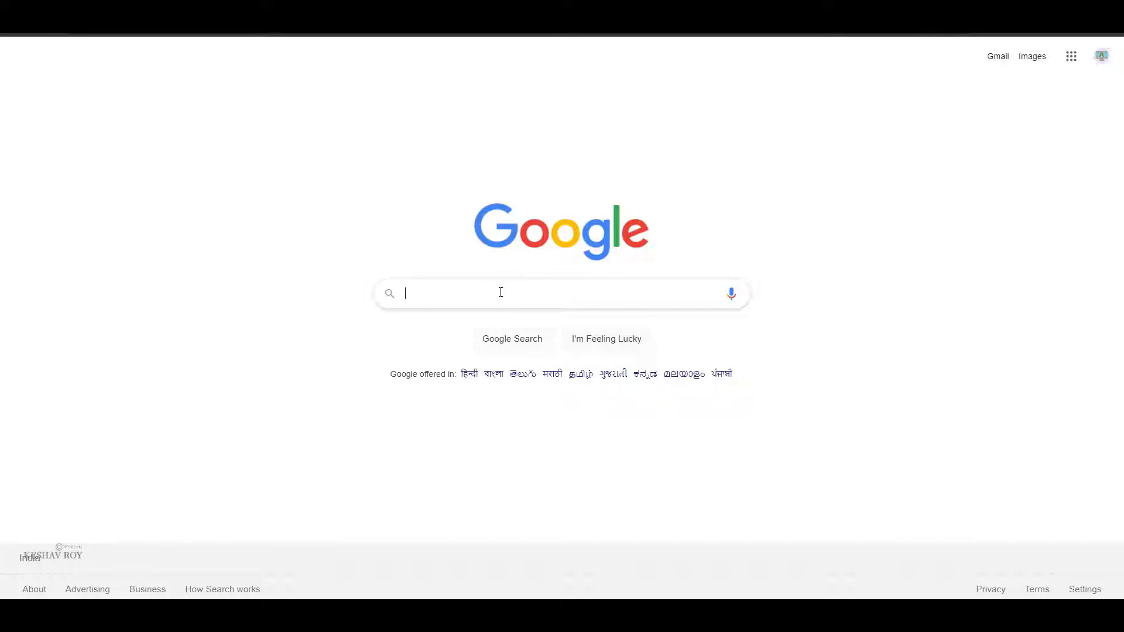
Search Google for "pdf editor" and open the Sejda online PDF editor
text(df editor)
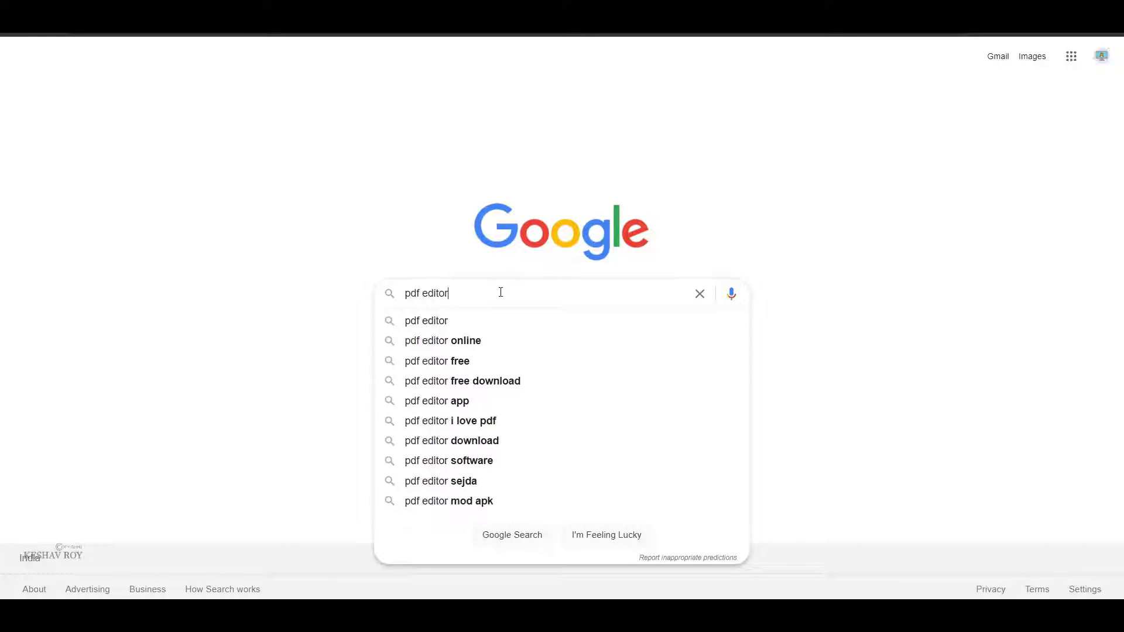
key(Return)
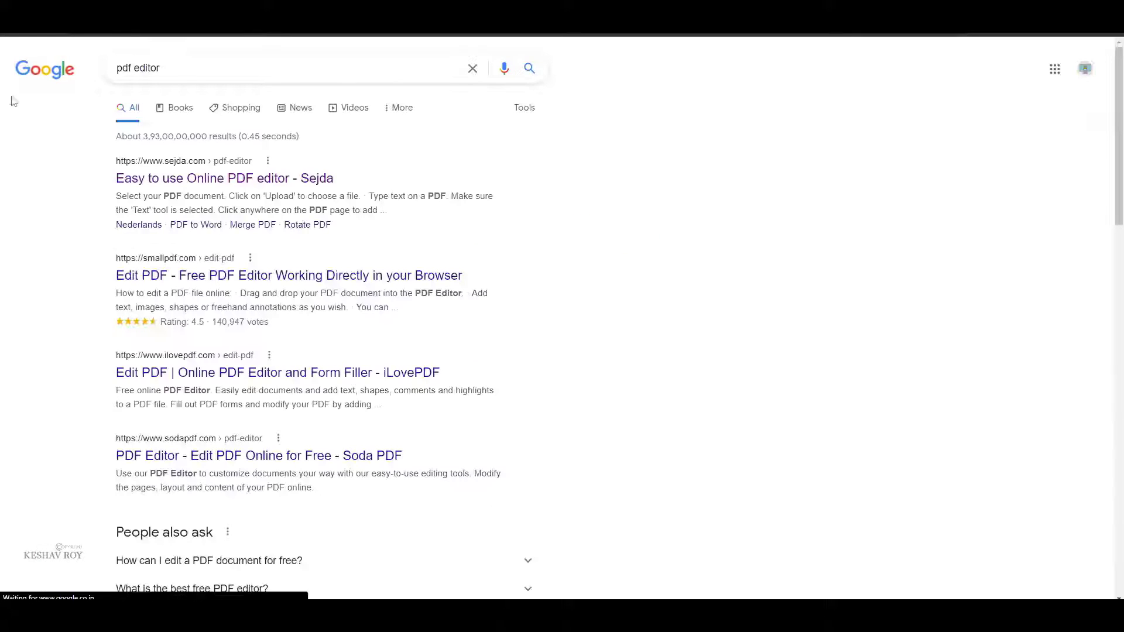
click(246, 178)
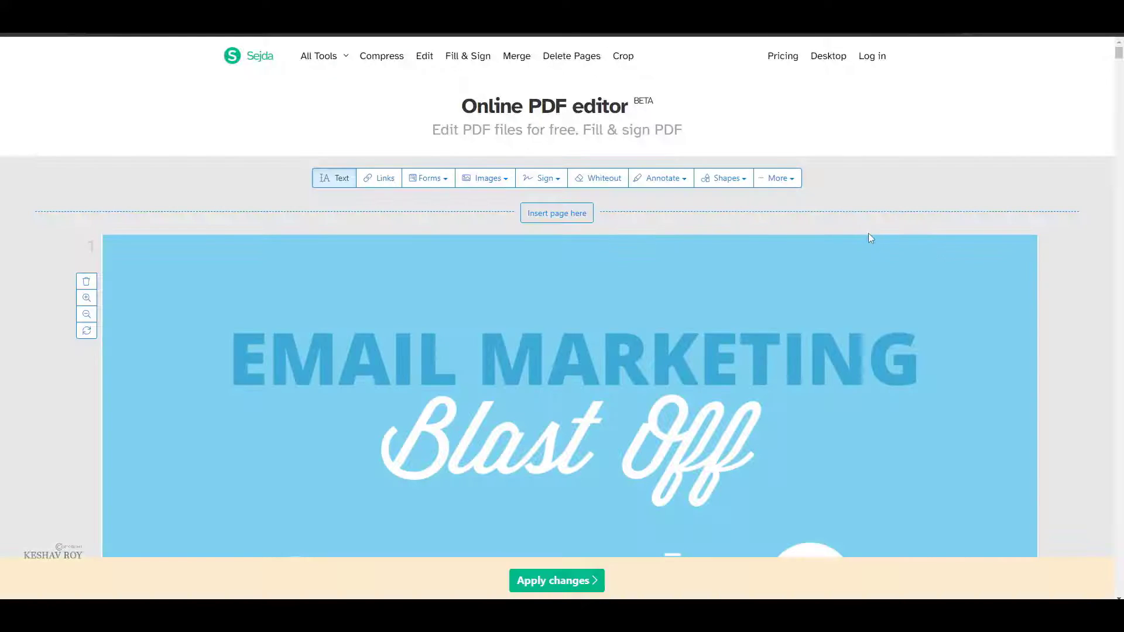
Look over the eBook loaded in Sejda and go to the end of its last page, page 21
scroll(869, 237, down, 20)
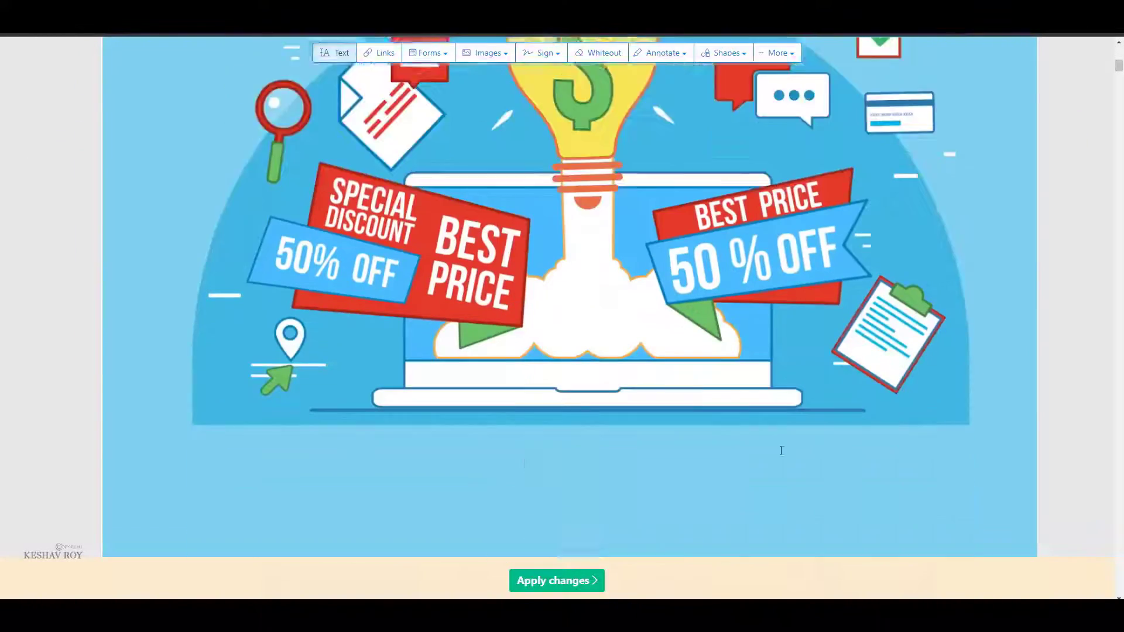
scroll(567, 339, down, 12)
scroll(479, 176, up, 13)
scroll(494, 209, up, 15)
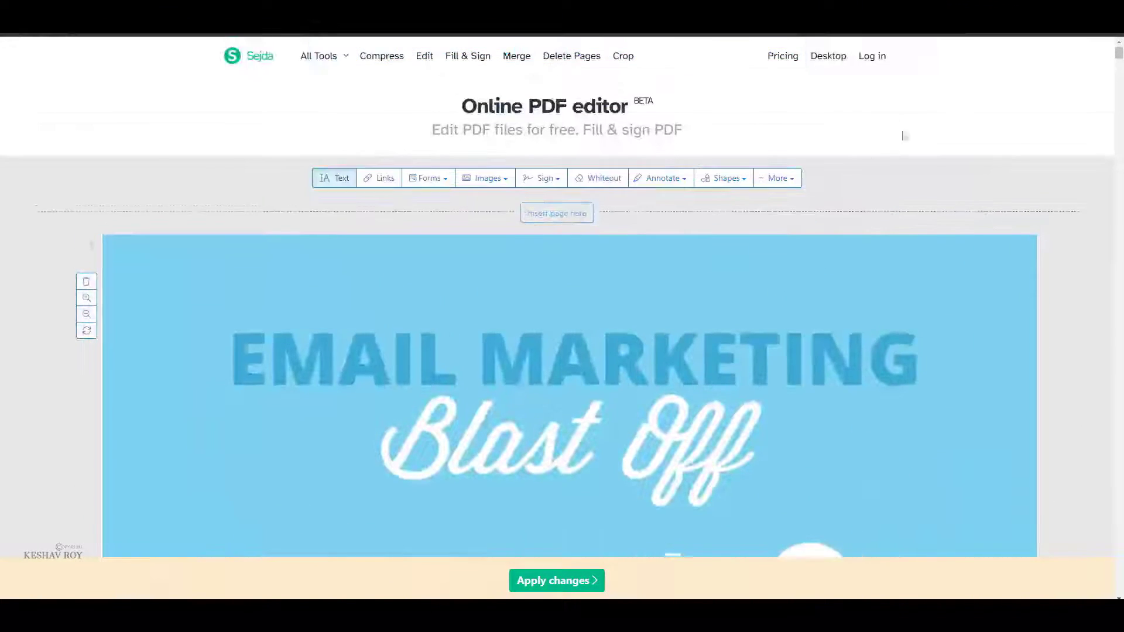
drag(1119, 56, 1122, 575)
scroll(933, 524, down, 13)
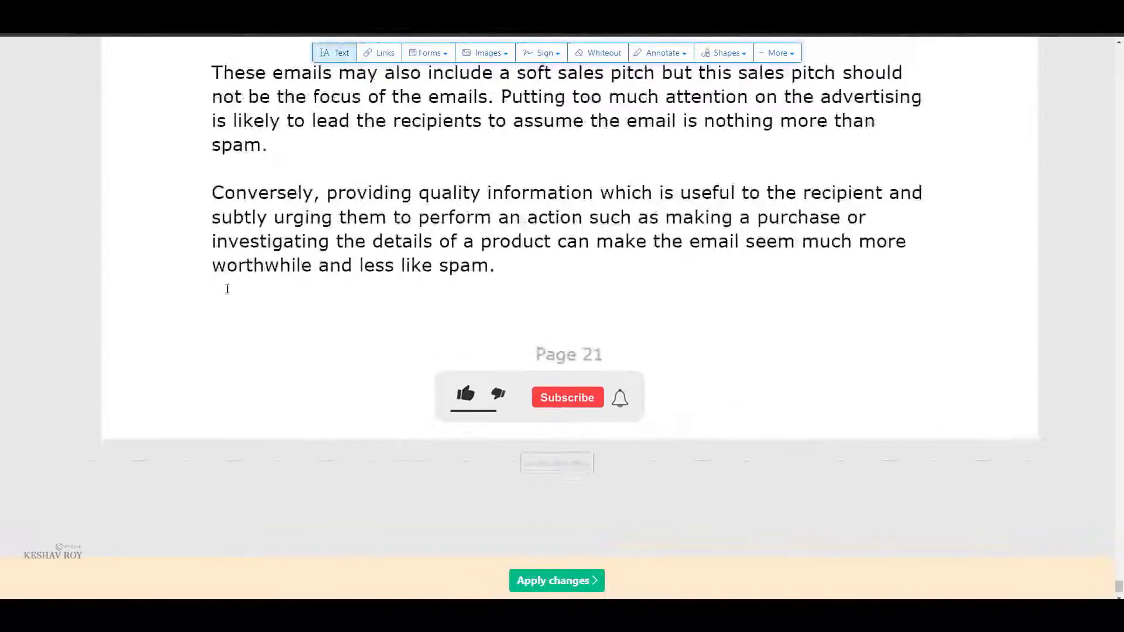
click(504, 275)
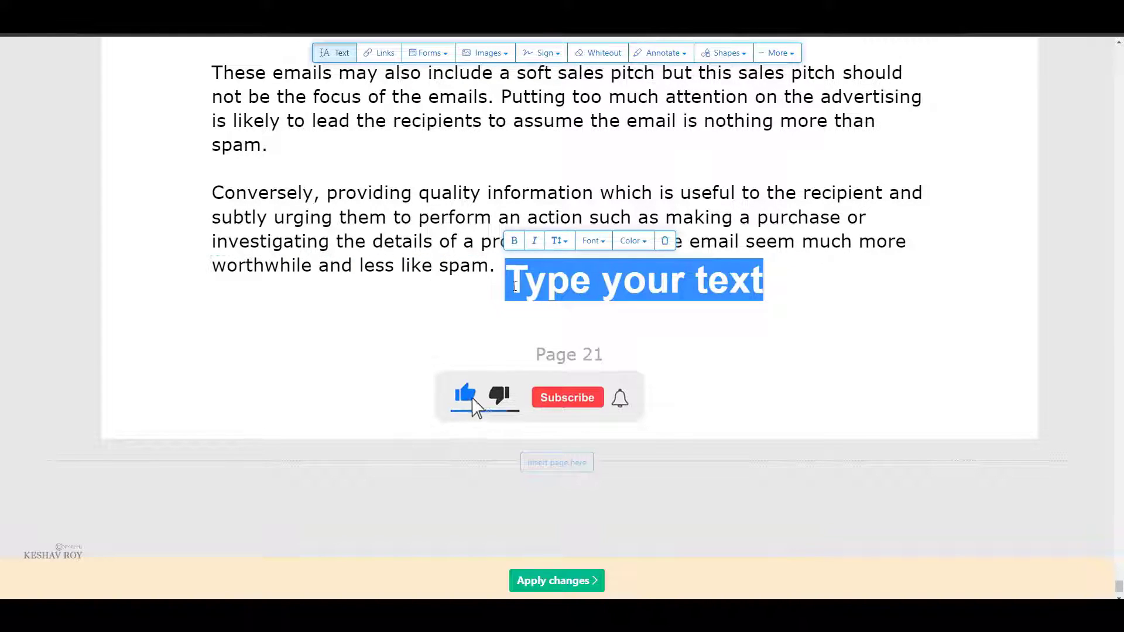
key(BackSpace)
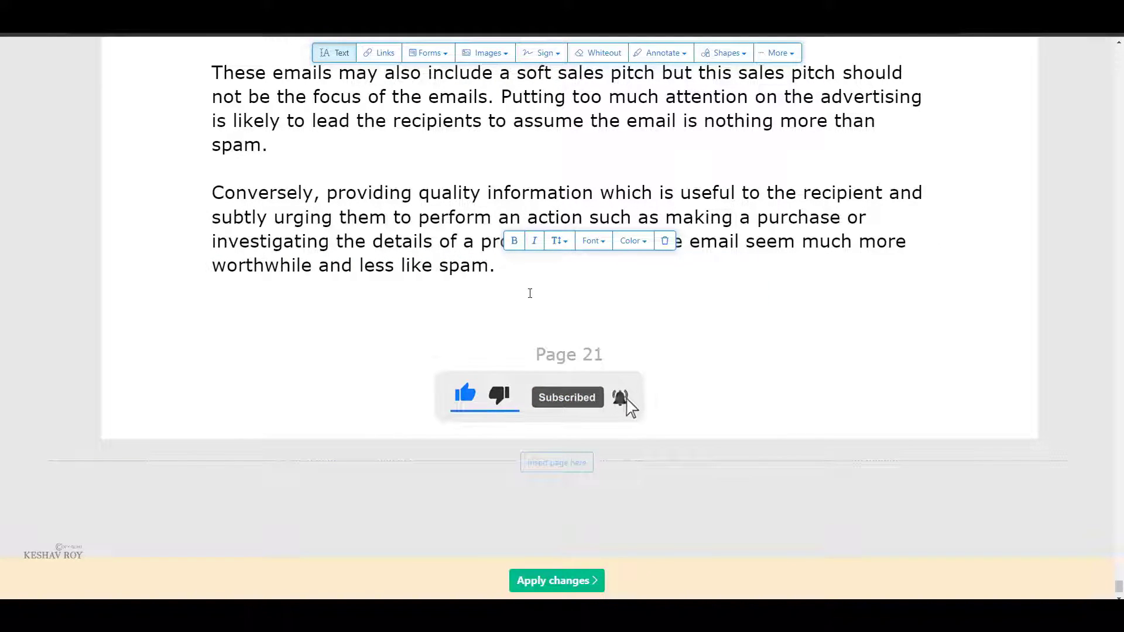
click(209, 197)
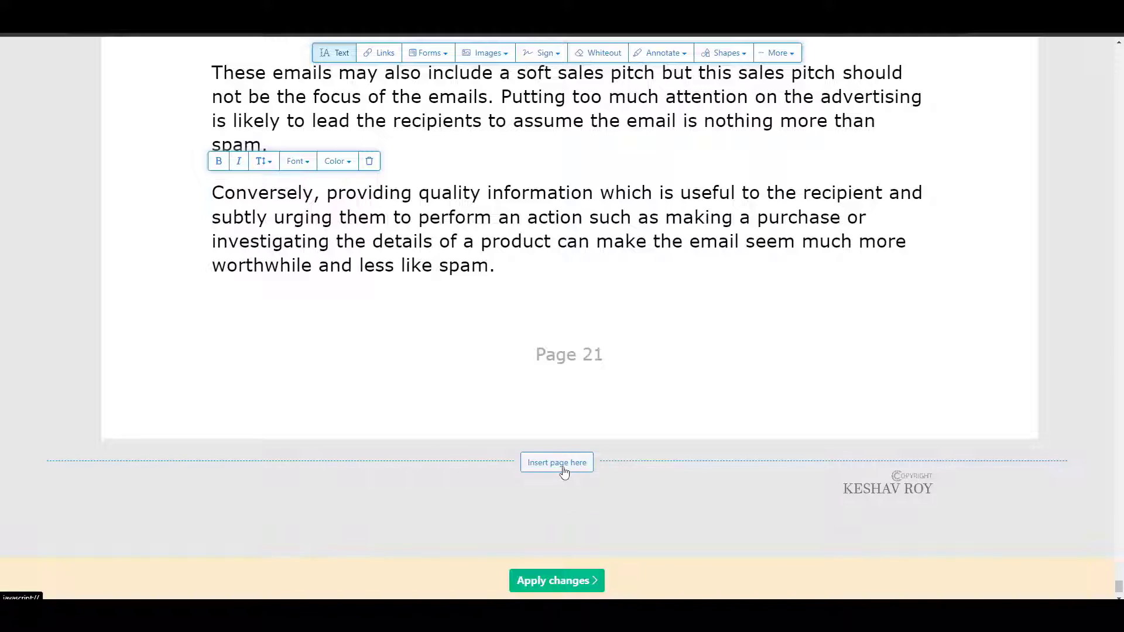
Insert a blank page after page 21 and start a text box near the top of the new page
click(557, 462)
scroll(269, 361, up, 8)
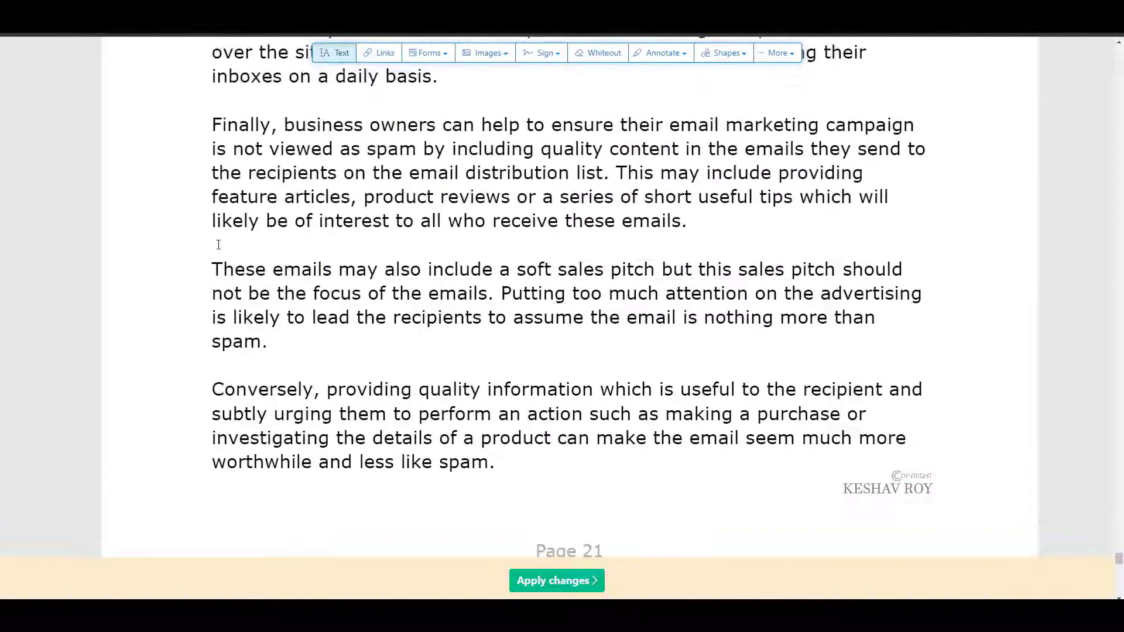
scroll(212, 261, down, 6)
click(225, 377)
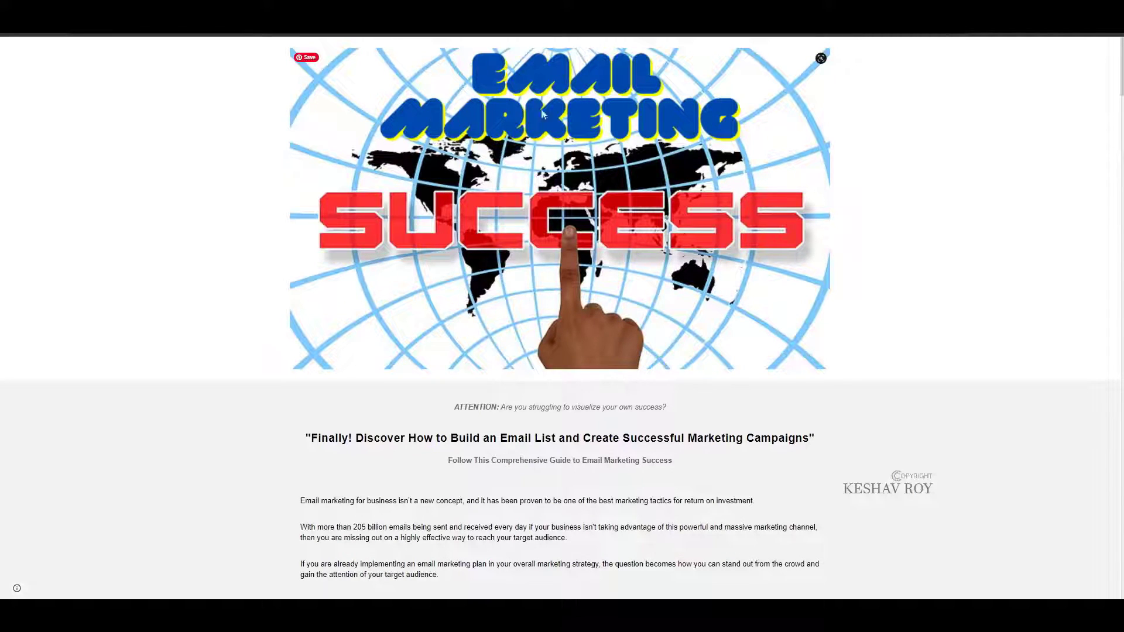
On the Email Marketing Success sales page, select the text from the ATTENTION line through the "Finally! Discover How to Build an Email List" headline
scroll(474, 115, down, 5)
scroll(464, 281, up, 3)
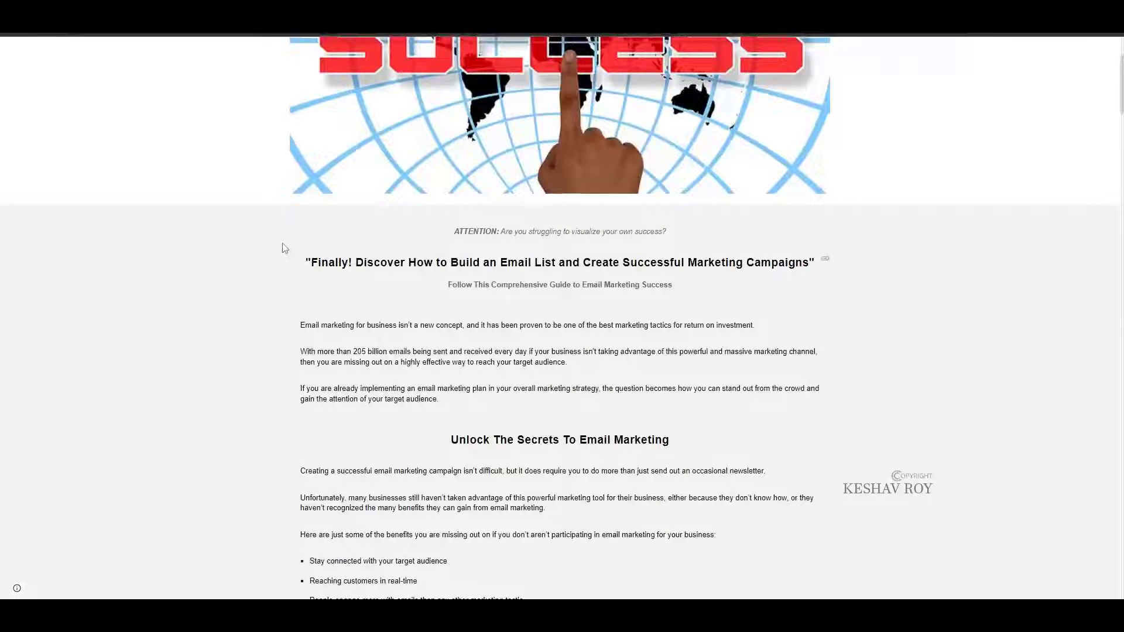
drag(455, 232, 814, 260)
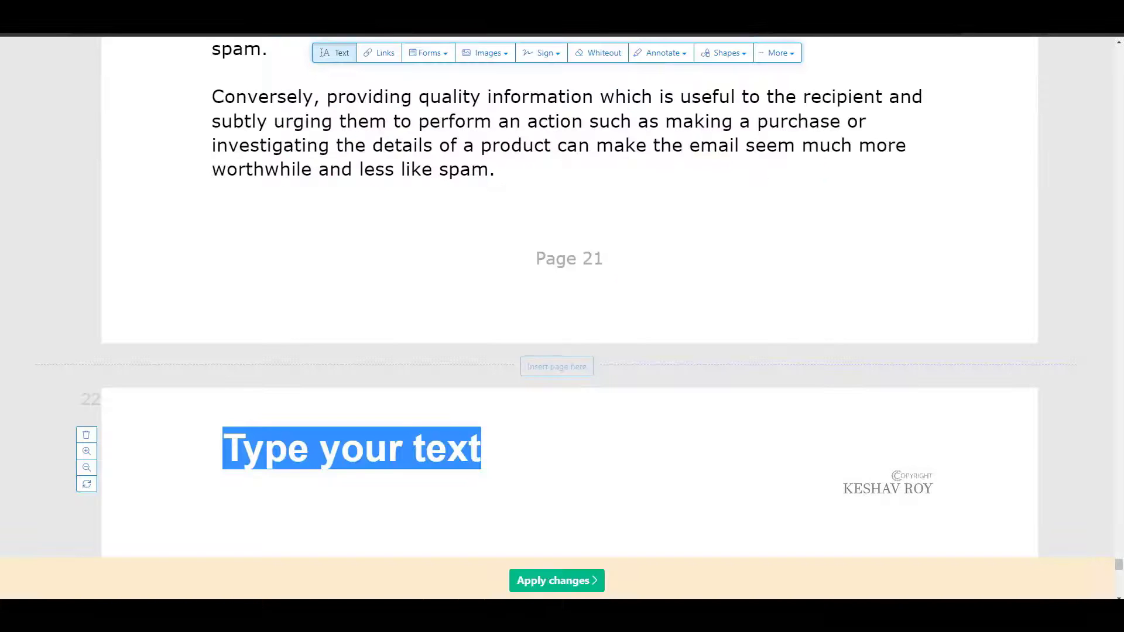
Try to place the ATTENTION line and the "Finally! Discover How to Build an Email List" headline together on page 22, then clear that text
text(ATTENTION: Are you struggling to visualize your own success? "Finally! Discover How to Build an Email List and Create Successful Marketing Campaigns")
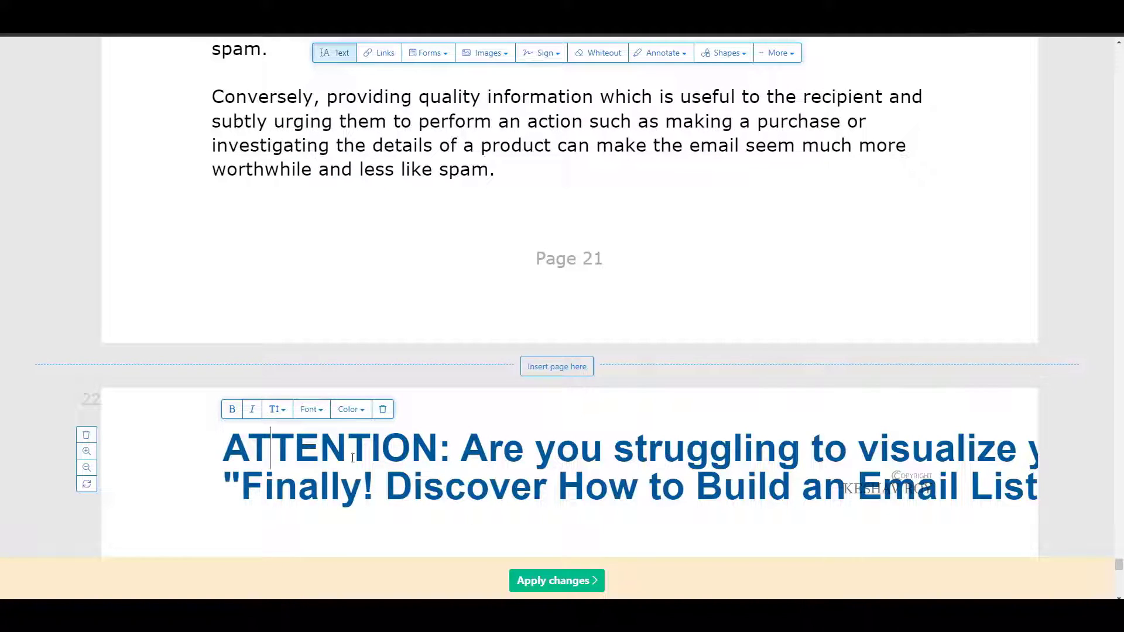
click(232, 473)
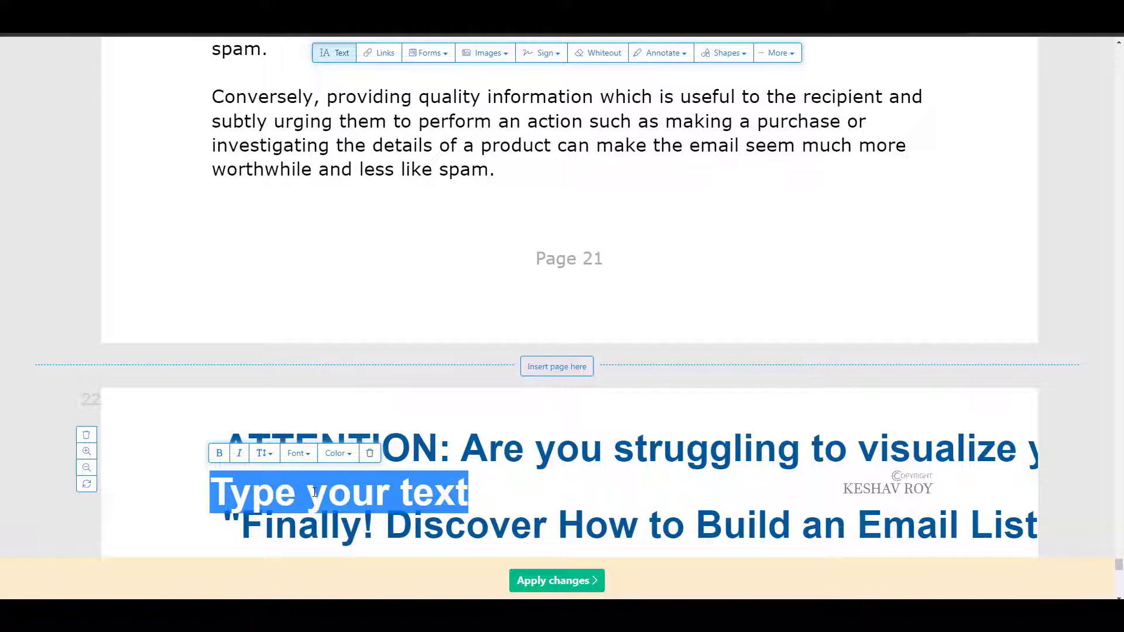
key(BackSpace)
scroll(351, 456, down, 3)
click(247, 371)
drag(293, 335, 212, 368)
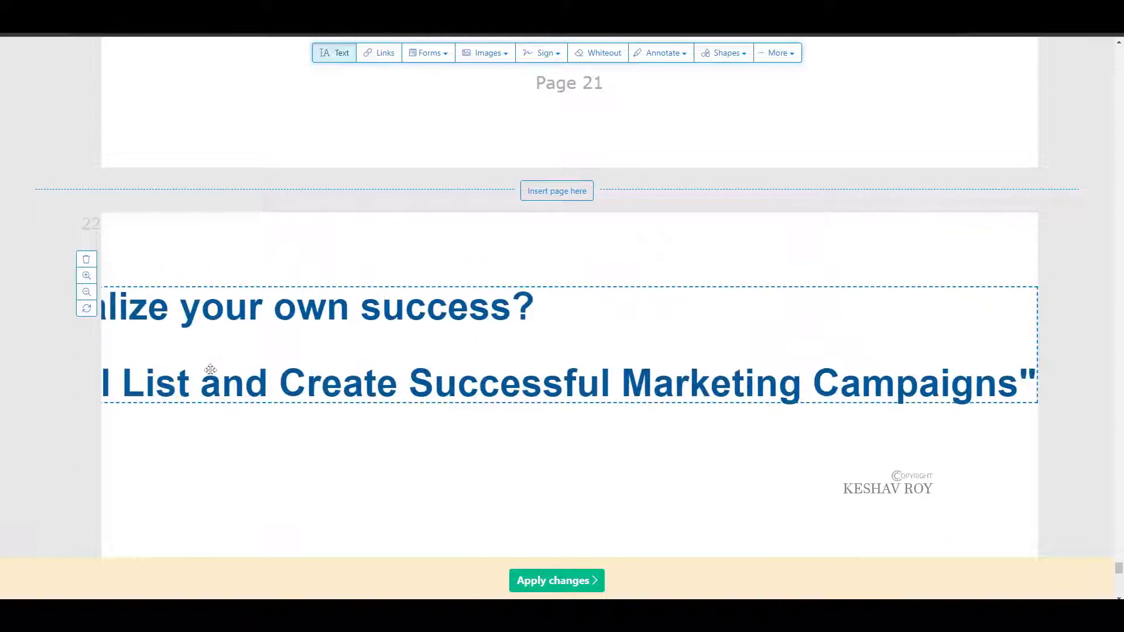
click(343, 369)
key(ctrl+a)
key(BackSpace)
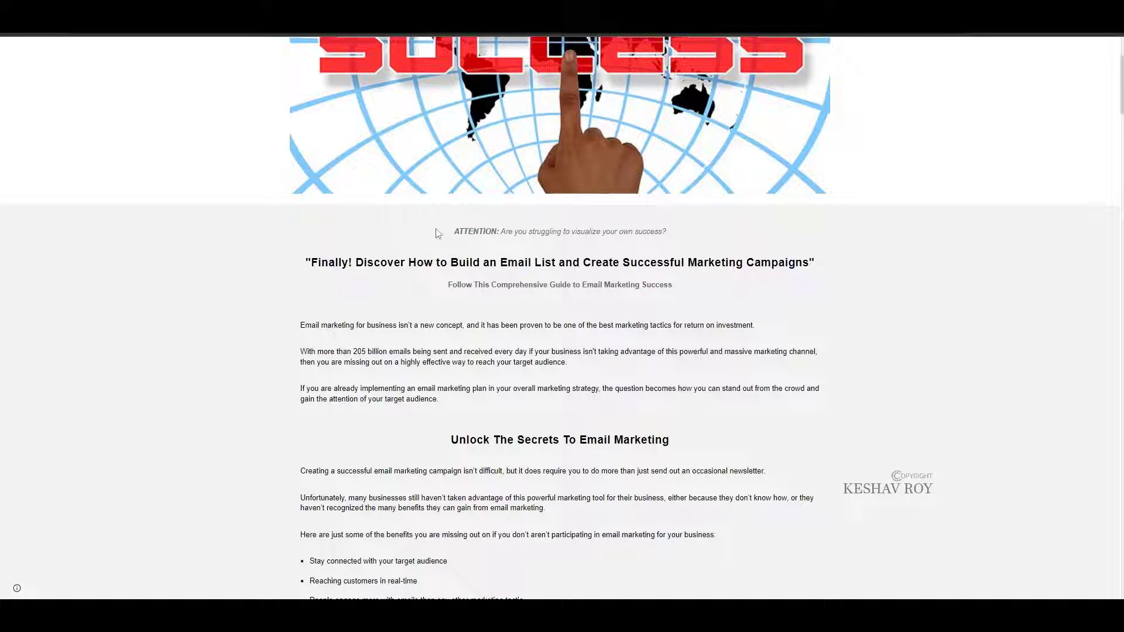
Copy only the "ATTENTION: Are you struggling to visualize your own success?" line from the sales page into a text box near page 22's top
drag(438, 233, 718, 227)
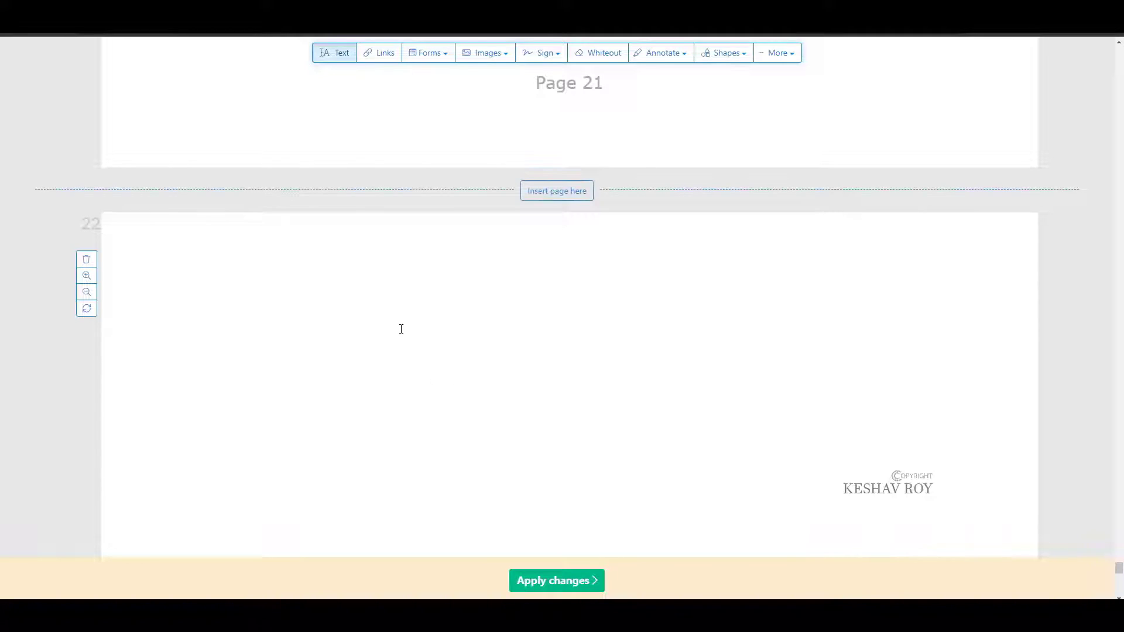
scroll(369, 369, up, 4)
scroll(301, 406, down, 4)
click(244, 315)
key(ctrl+v)
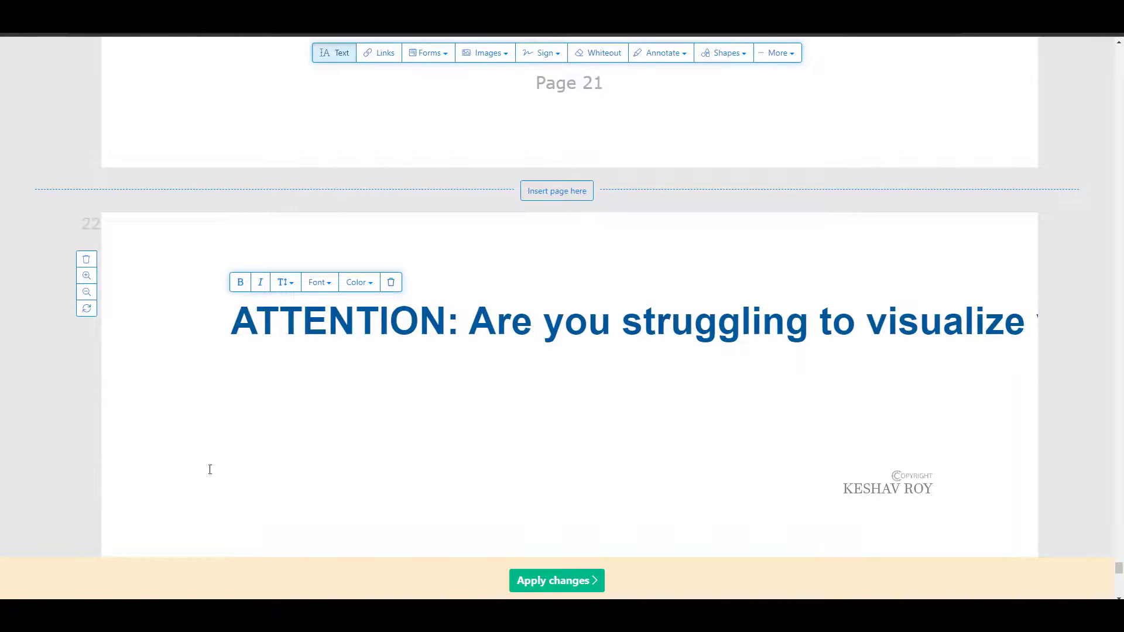
drag(222, 325, 881, 319)
drag(791, 324, 742, 320)
Start a text box below the ATTENTION line and recolour the ATTENTION line to a lighter blue
click(566, 367)
scroll(679, 387, down, 1)
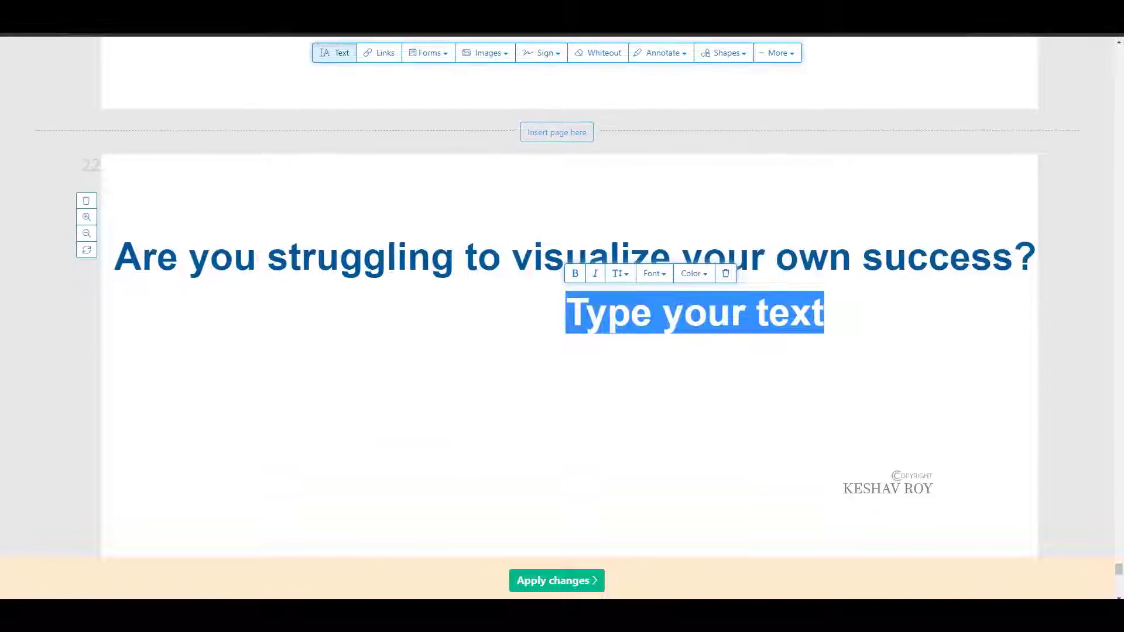
click(407, 253)
triple_click(409, 253)
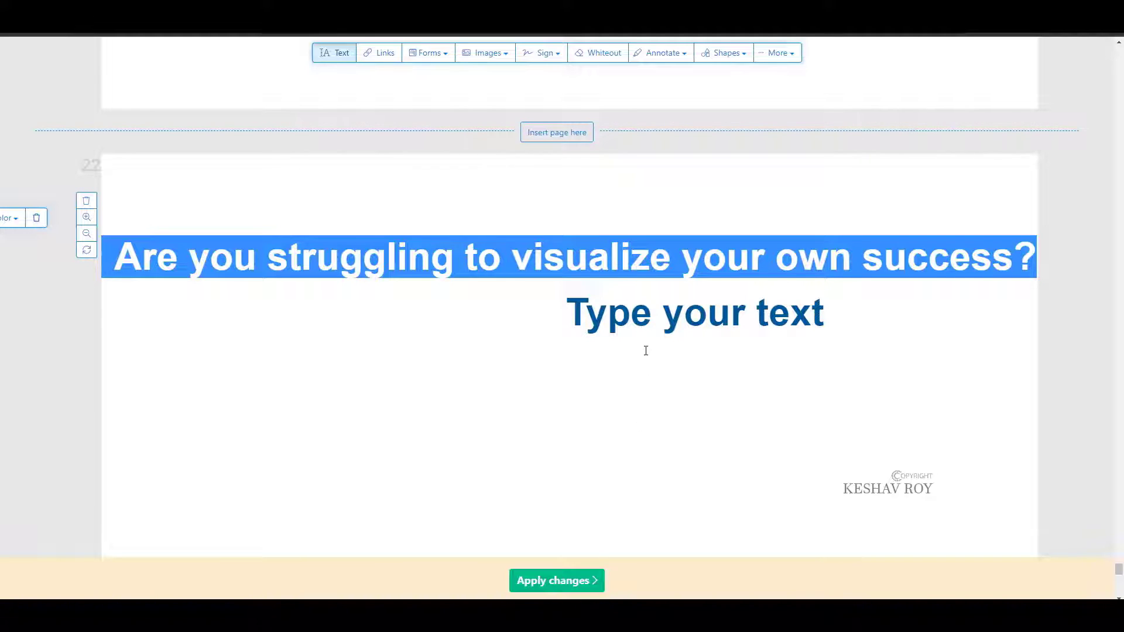
click(653, 320)
triple_click(648, 328)
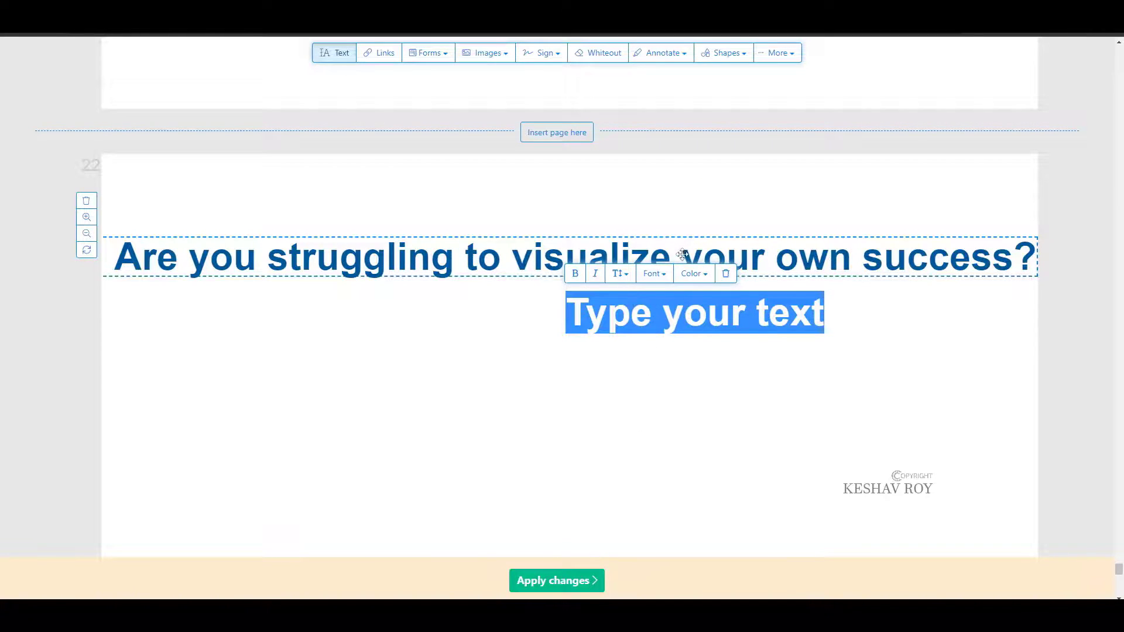
click(684, 254)
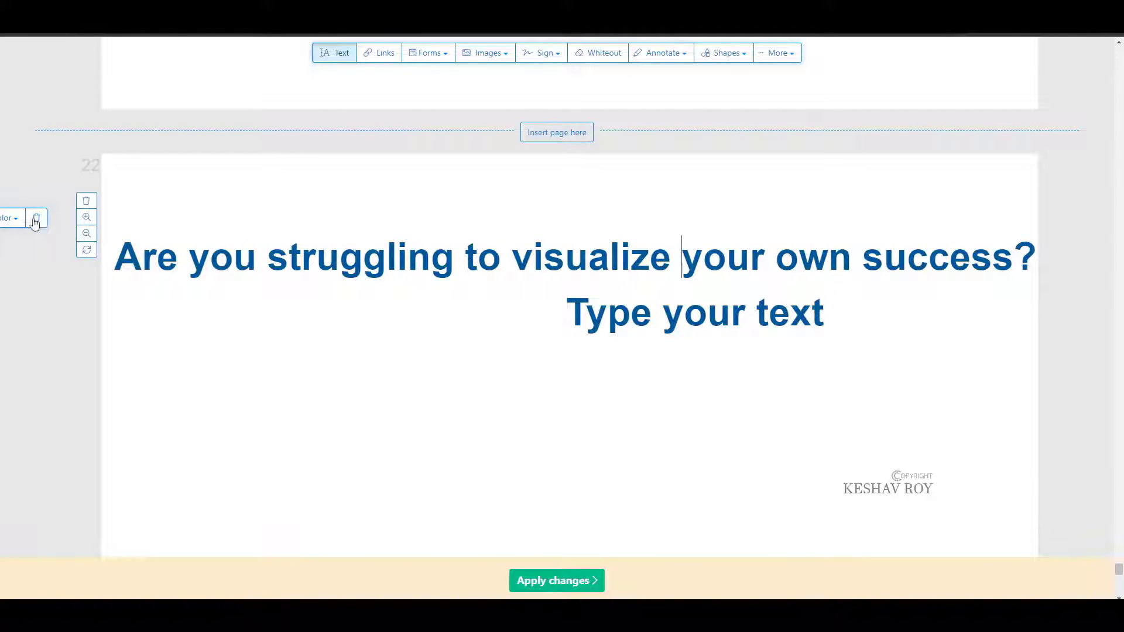
click(9, 220)
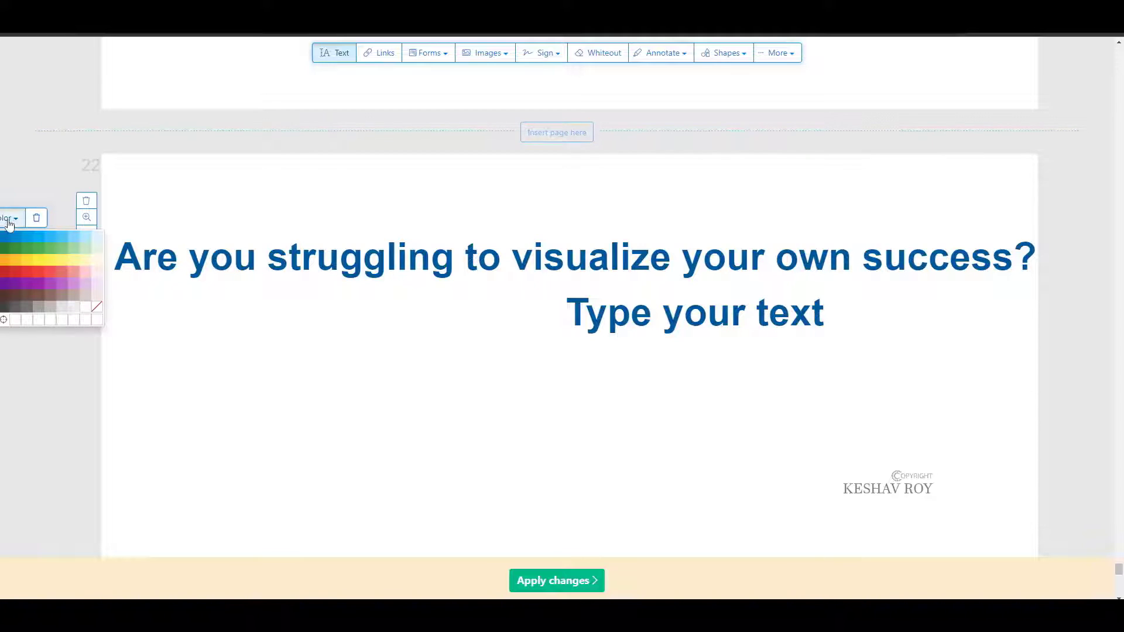
click(35, 240)
Select the "Finally!" headline and its subheading on the sales page, and look over the benefits listed below
click(409, 327)
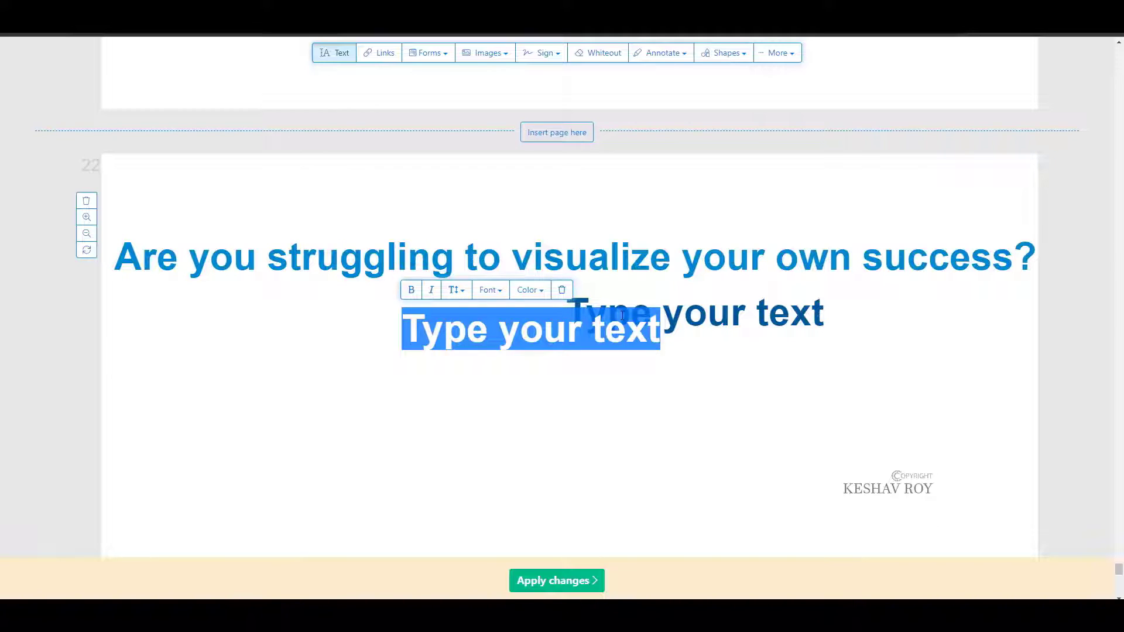
drag(622, 315, 623, 314)
click(649, 322)
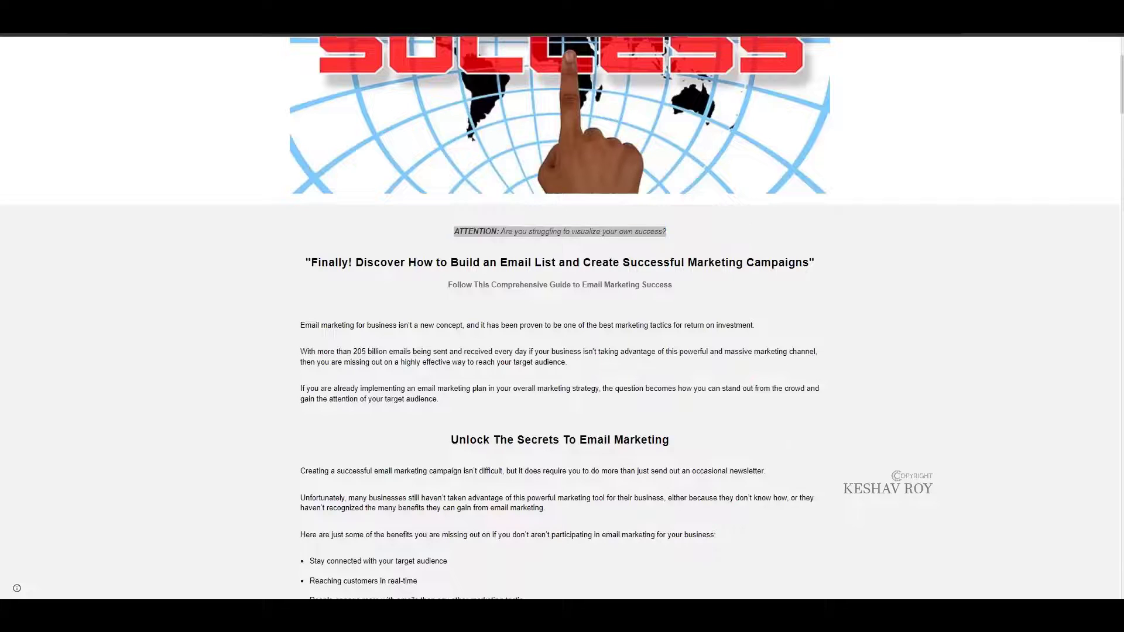
triple_click(559, 231)
drag(305, 251, 715, 274)
click(715, 274)
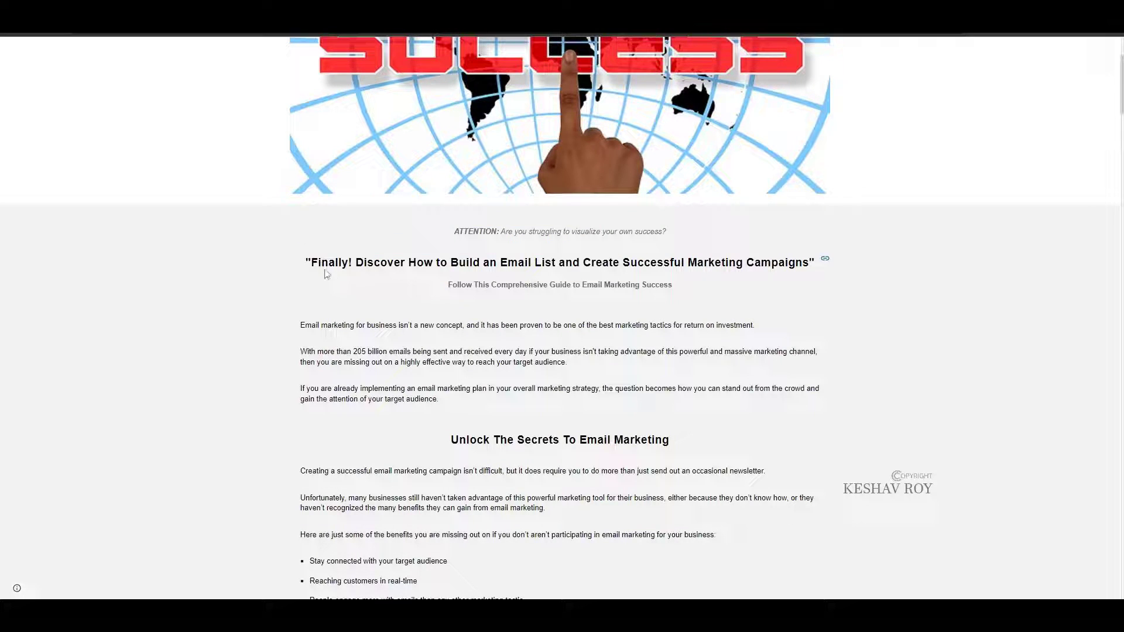
drag(295, 260, 797, 284)
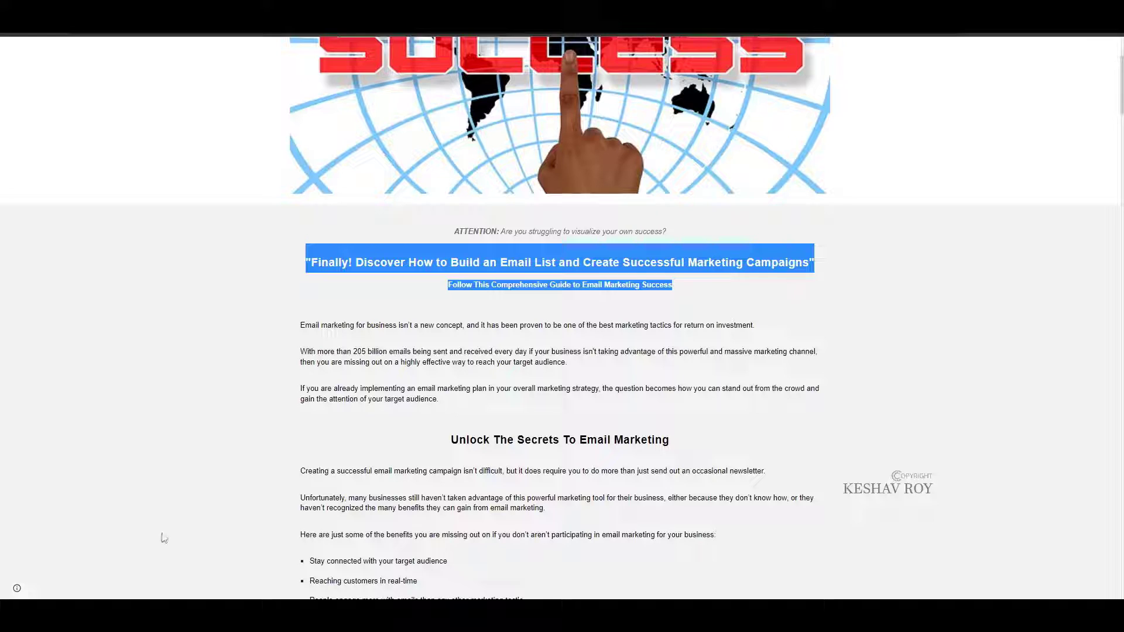
scroll(245, 252, down, 4)
click(229, 331)
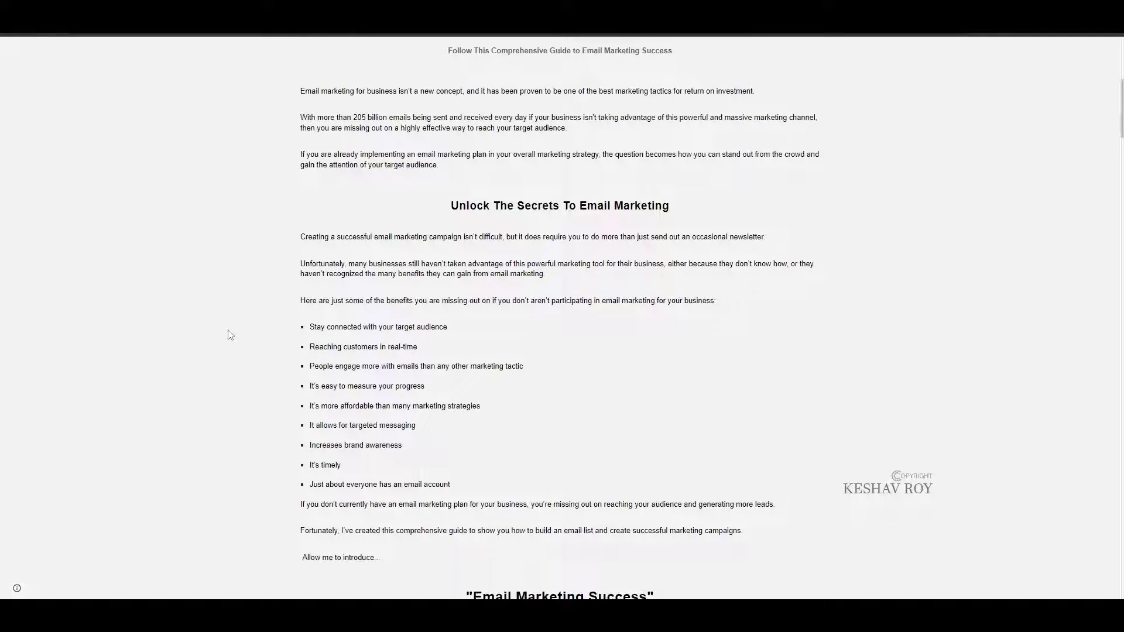
scroll(318, 209, down, 1)
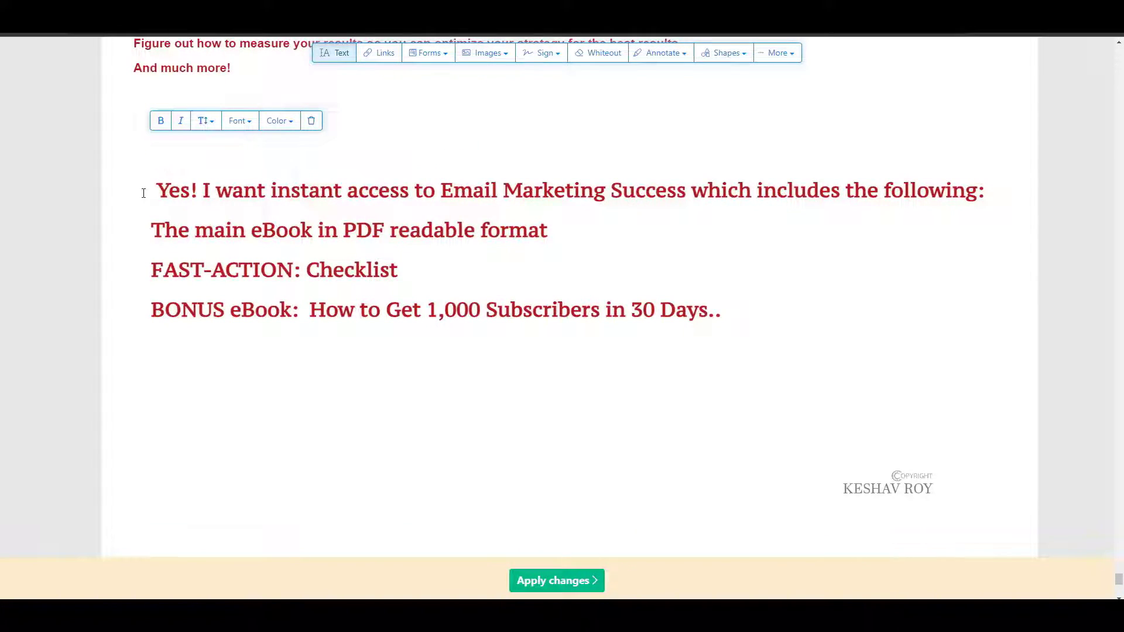
Add the text "Get Instant Access Right Now!" below the BONUS eBook line on the promotional page
scroll(140, 402, down, 3)
click(184, 273)
text(Get Instant Access Right Now!)
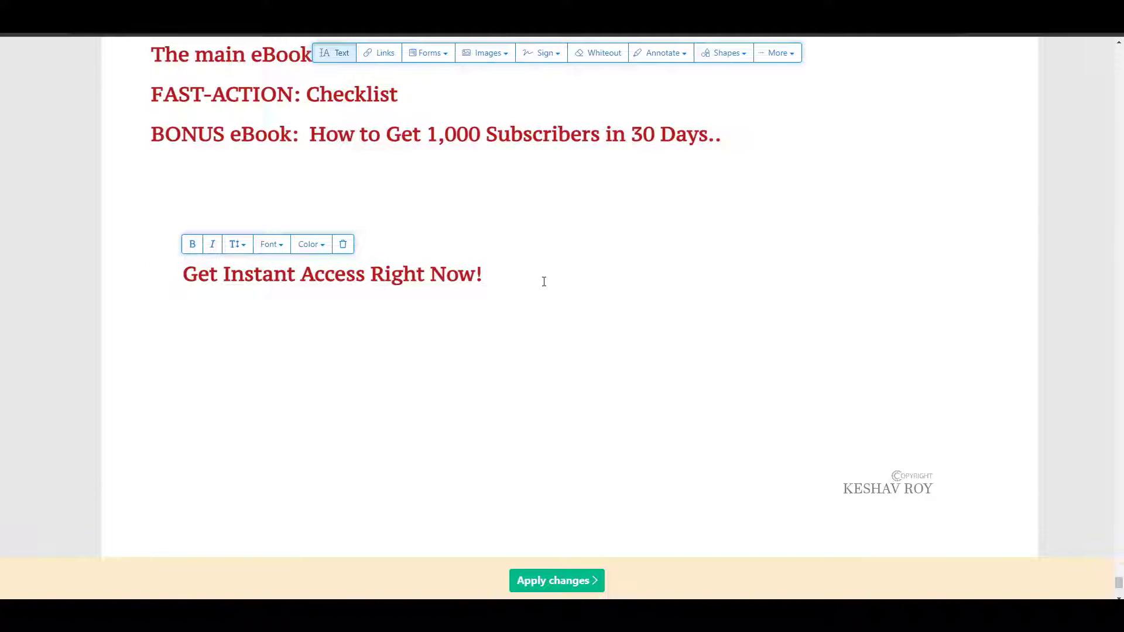
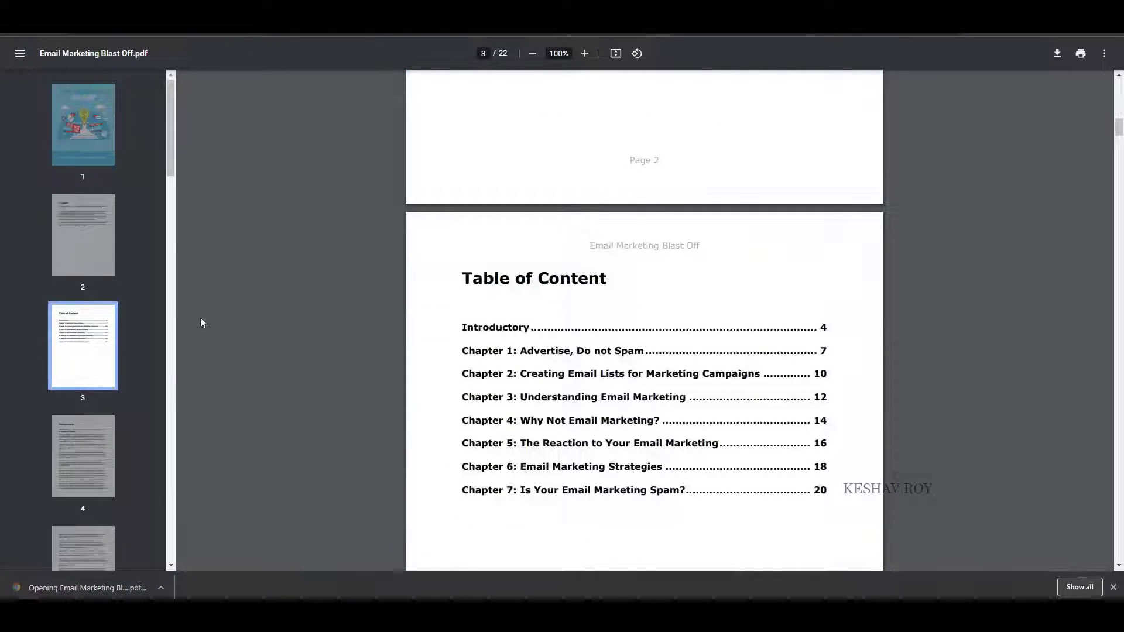
Review the promotional page, page 22, in the downloaded Email Marketing Blast Off.pdf
scroll(141, 351, down, 6)
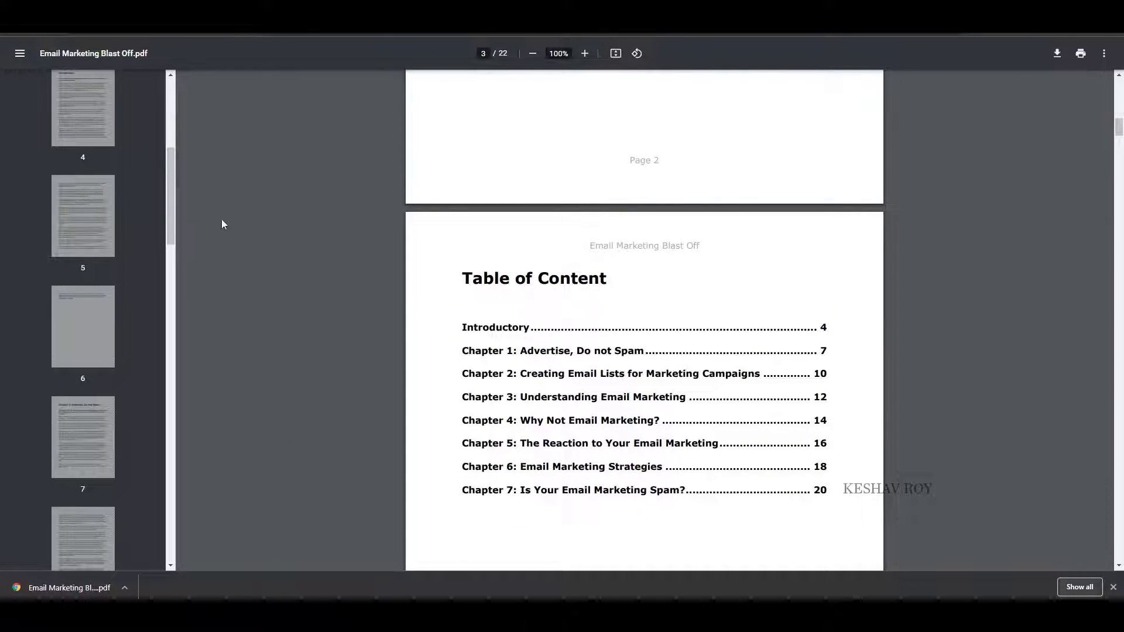
drag(172, 209, 186, 588)
click(83, 533)
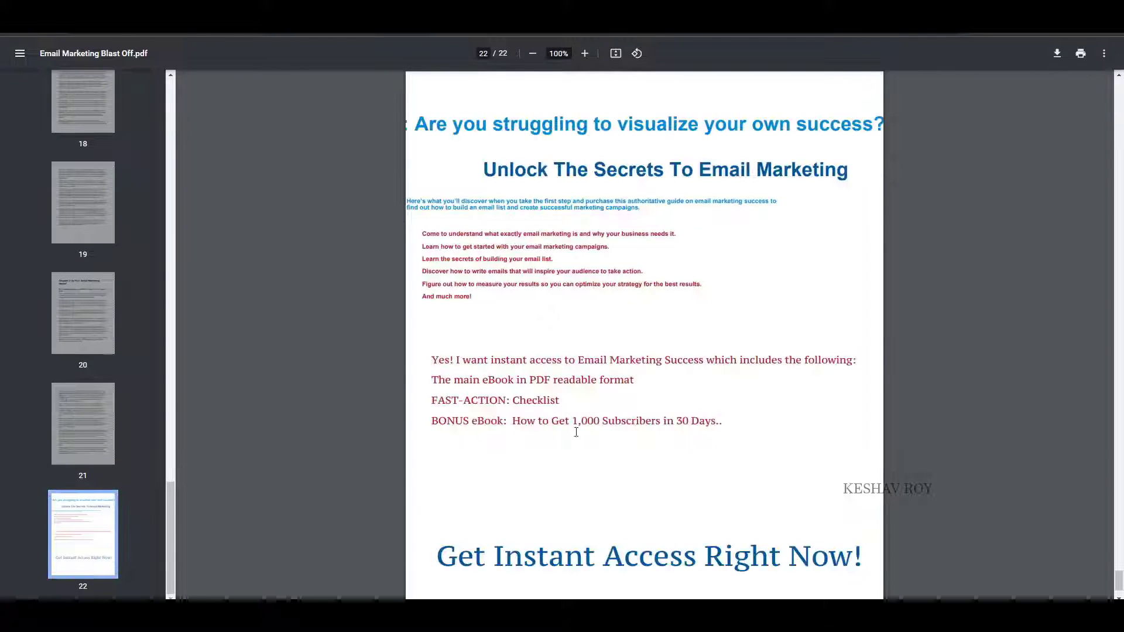
scroll(576, 420, down, 2)
scroll(560, 283, up, 3)
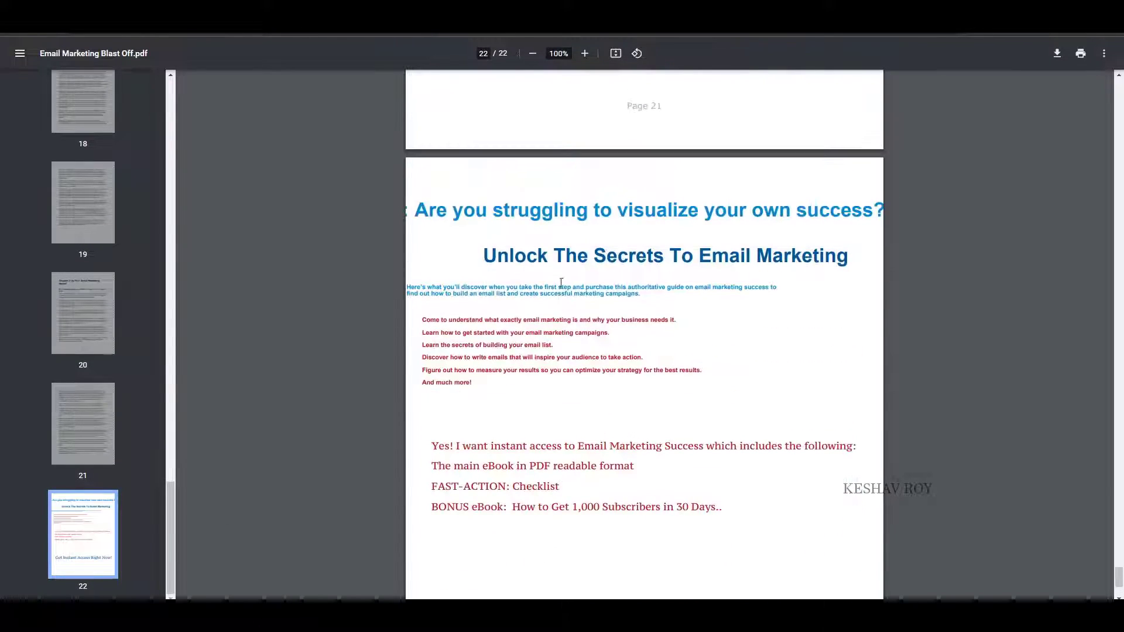
scroll(520, 275, up, 5)
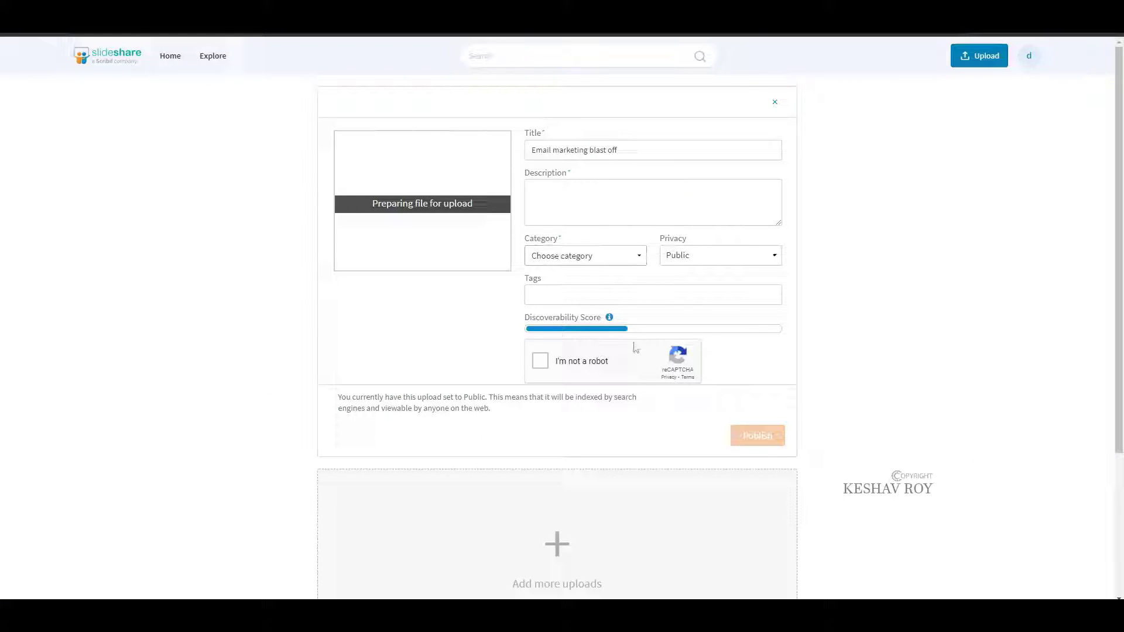
On the SlideShare upload form, try the "I'm not a robot" check and look over the title, description, category and tags fields
click(540, 361)
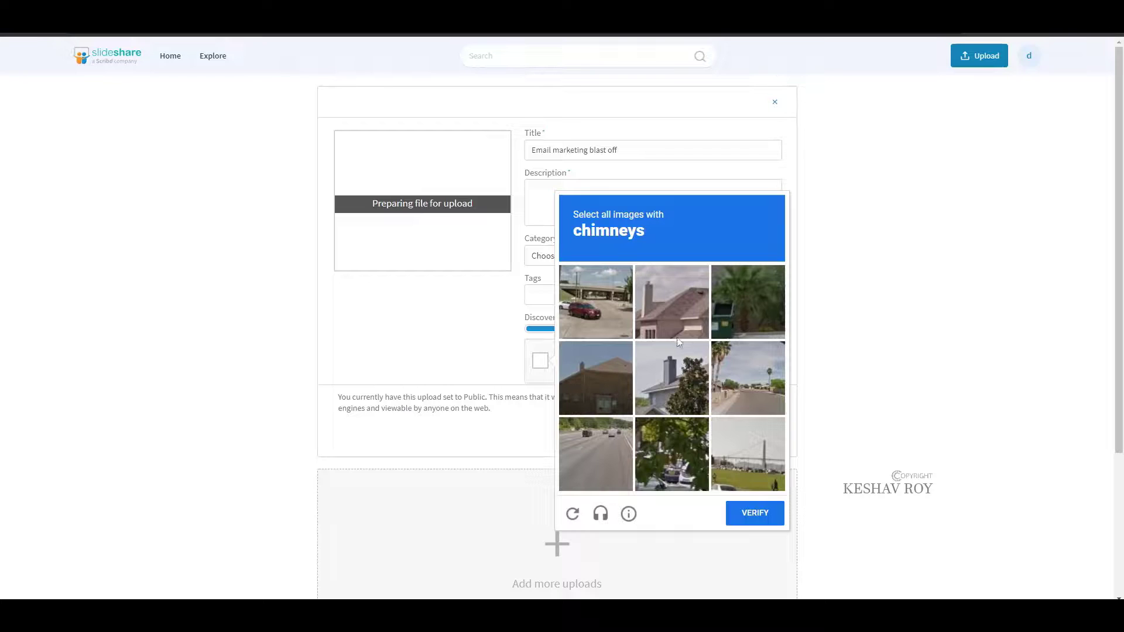
click(423, 359)
drag(677, 158, 377, 170)
click(626, 186)
scroll(556, 220, down, 3)
scroll(600, 265, up, 3)
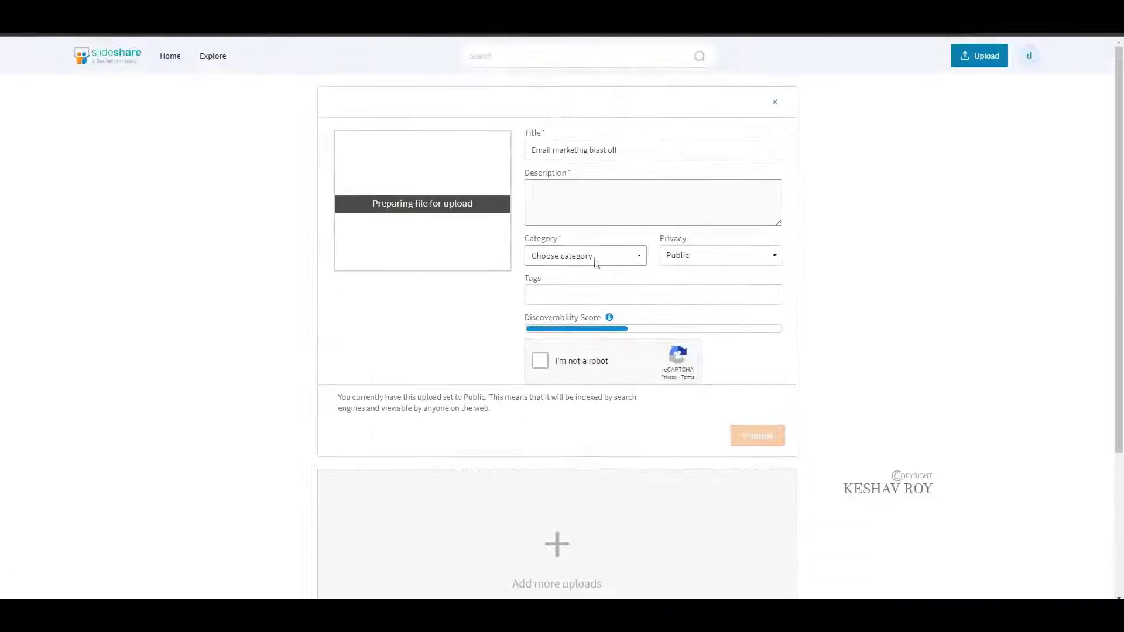
scroll(650, 227, down, 2)
scroll(644, 221, up, 2)
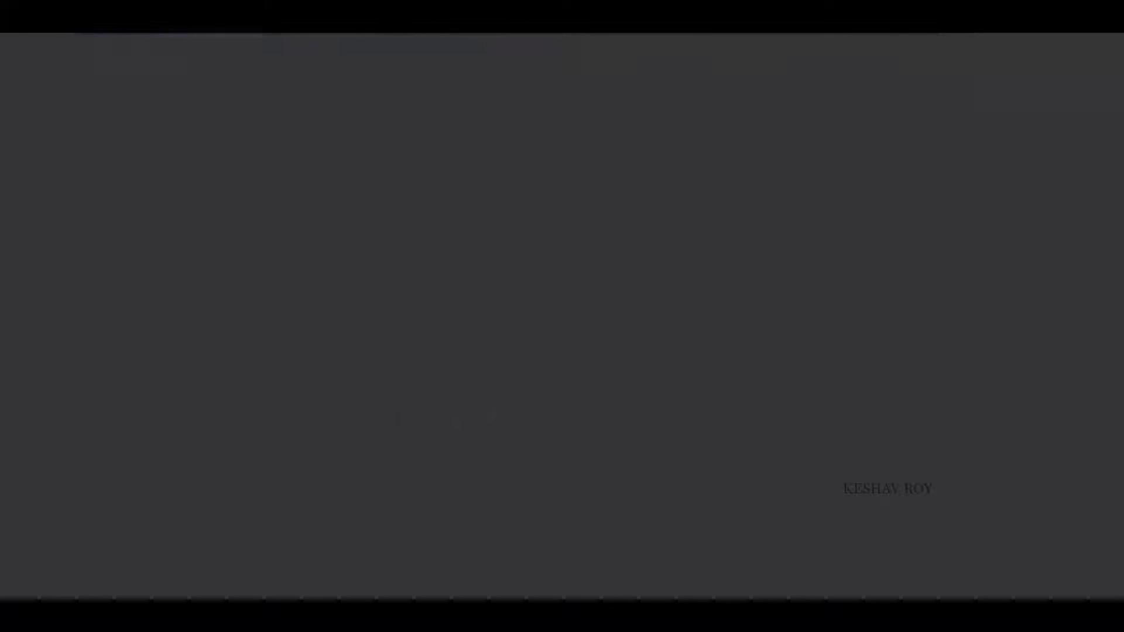
Search Google for "seostack keyword tool" and open the SeoStack Keyword Tool page in the Chrome Web Store
text(seoi)
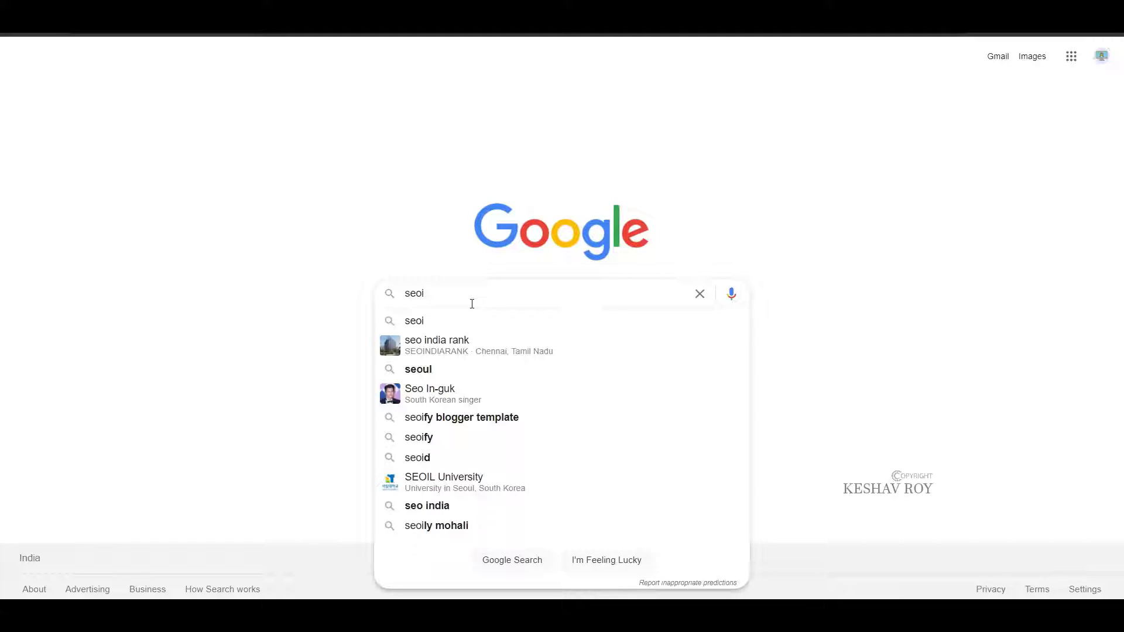
key(BackSpace)
text(stack keyword tool)
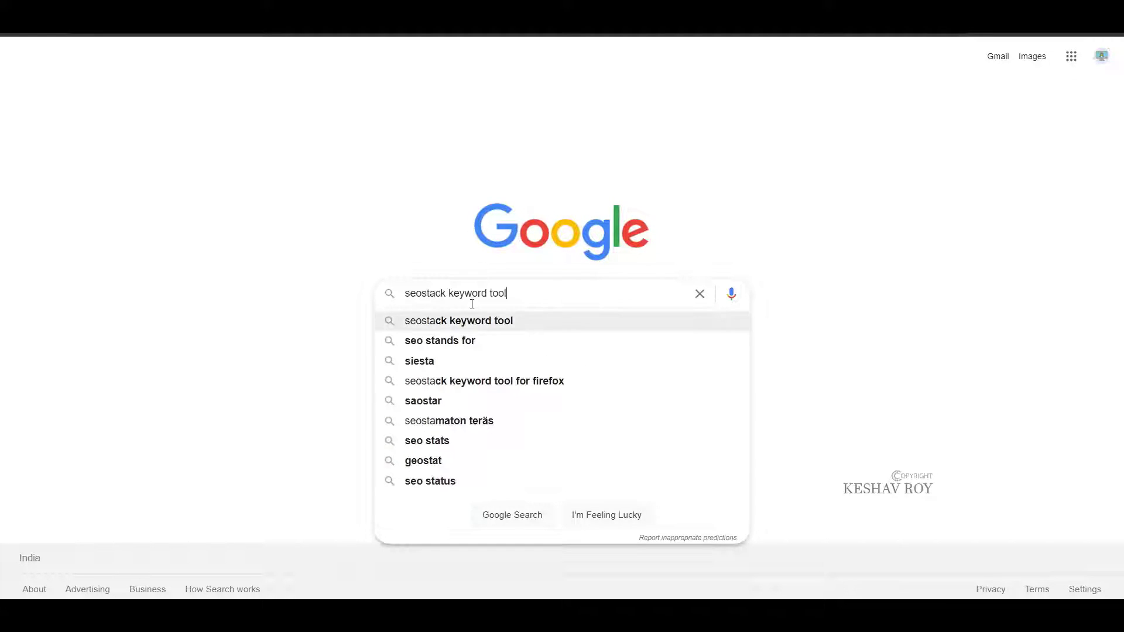
key(Return)
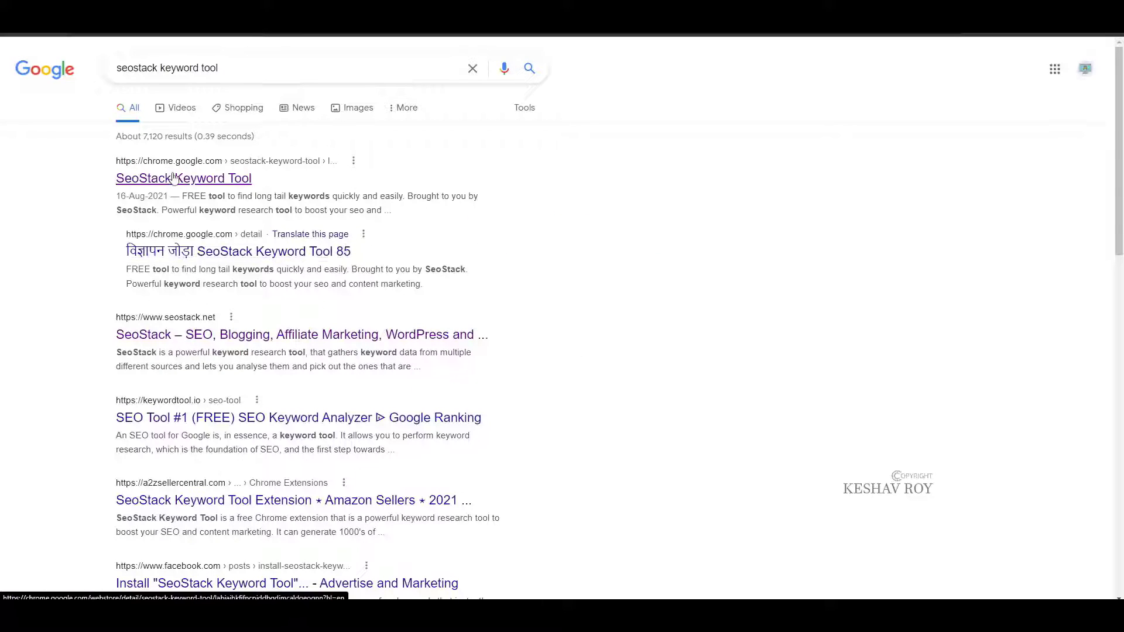
click(175, 176)
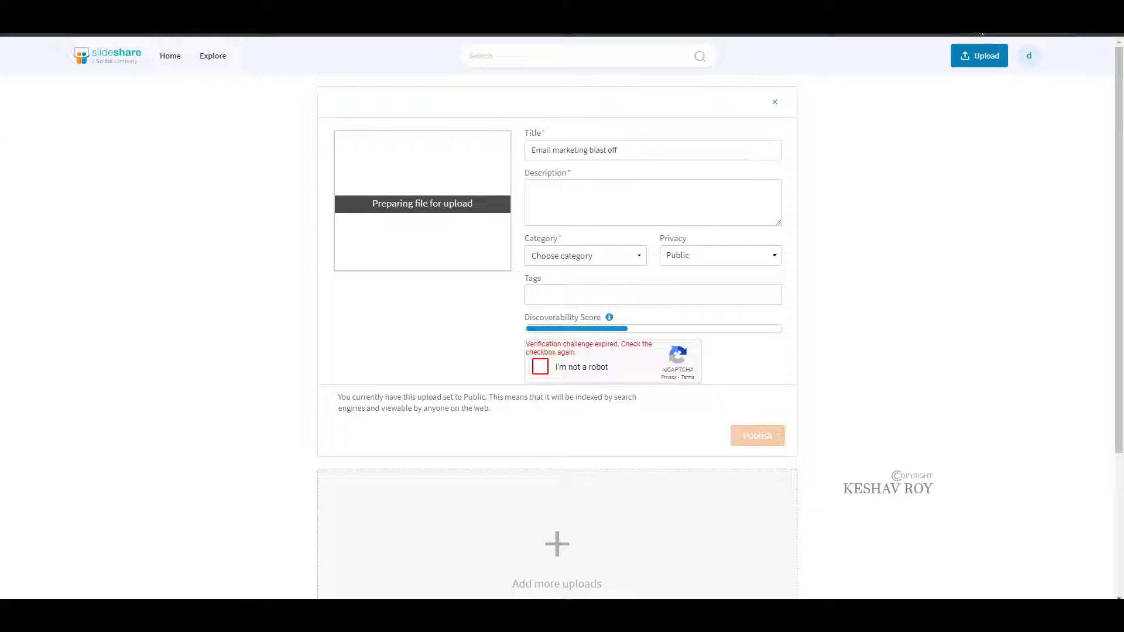
Examine SlideShare's traffic statistics in the browser extension, including engagement, top five countries and traffic sources
click(979, 27)
scroll(1001, 347, down, 5)
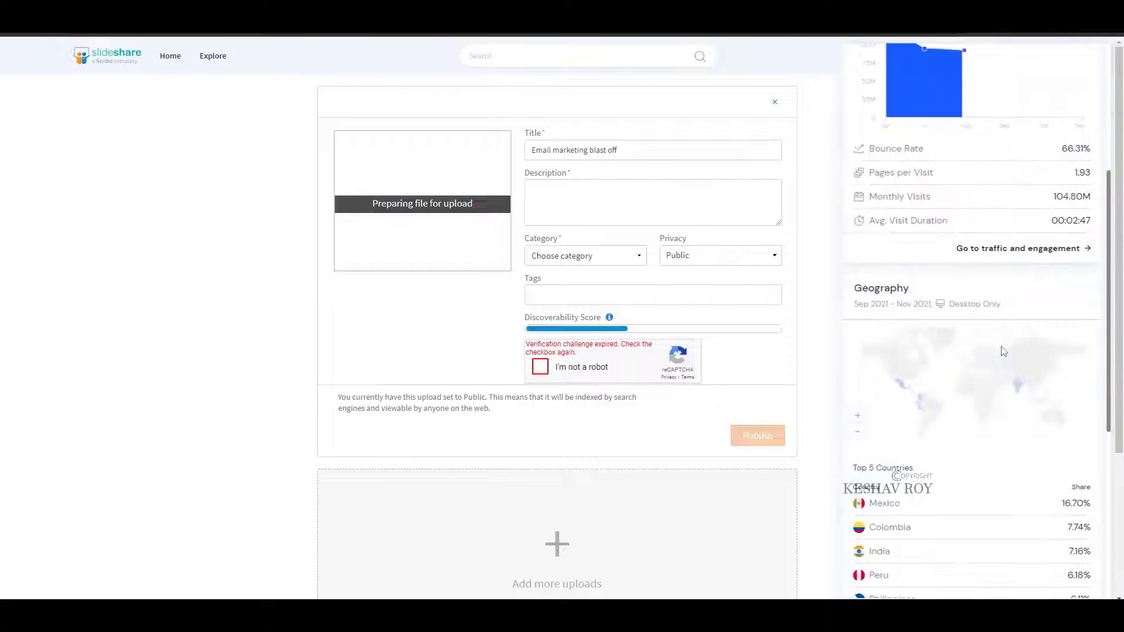
scroll(1002, 350, down, 6)
scroll(1001, 351, up, 1)
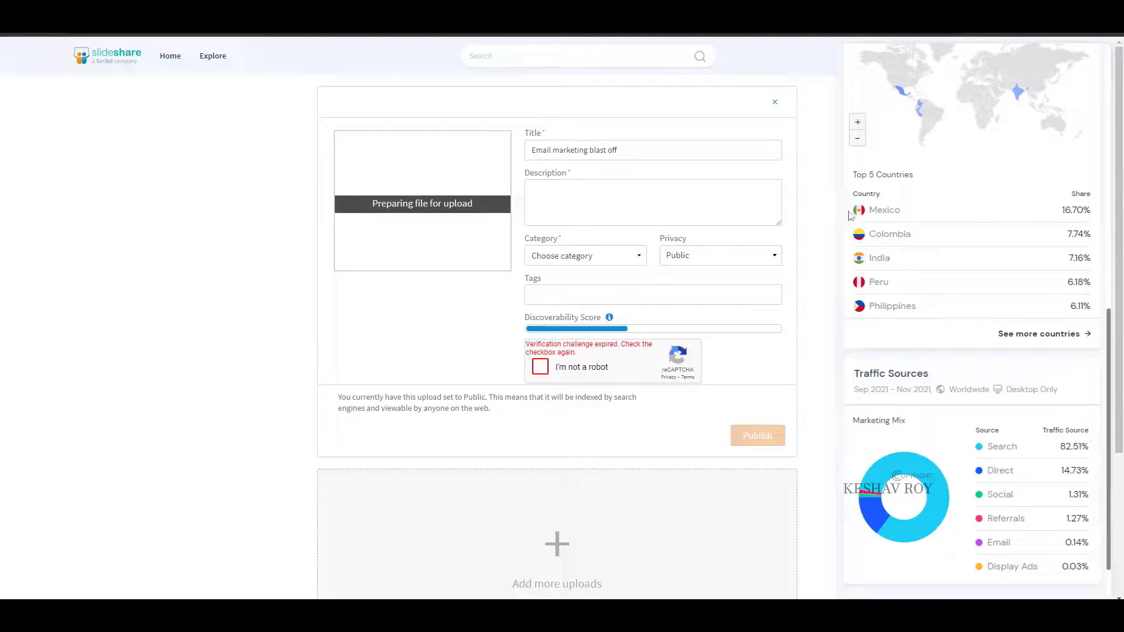
scroll(872, 209, up, 3)
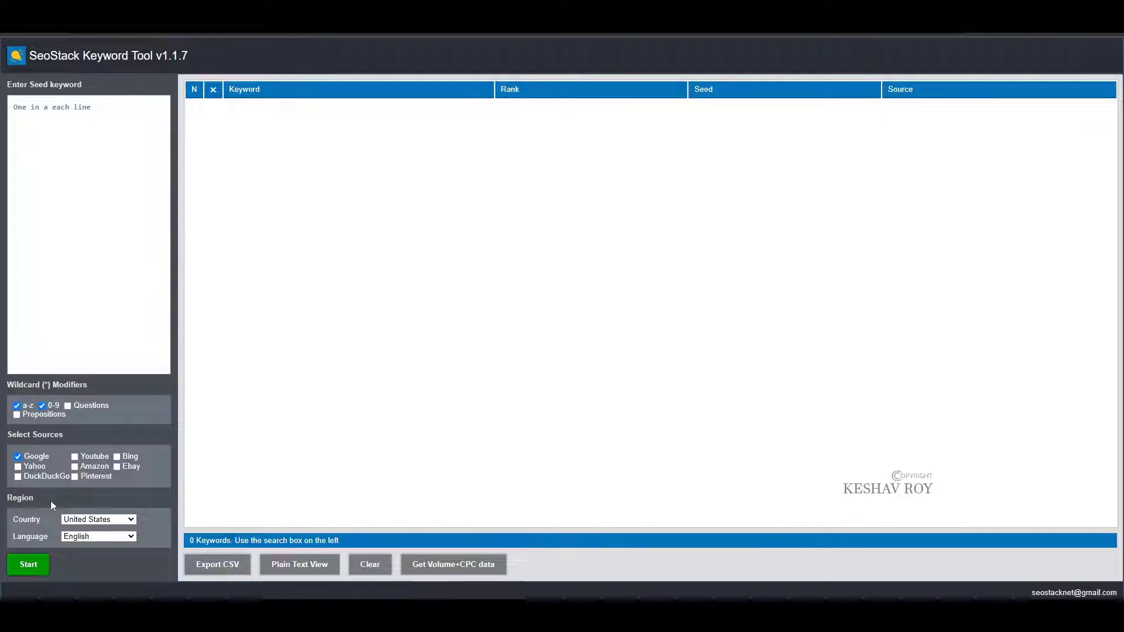
Set the keyword search region's country to Mexico, keeping English as the language
click(88, 519)
scroll(142, 410, down, 3)
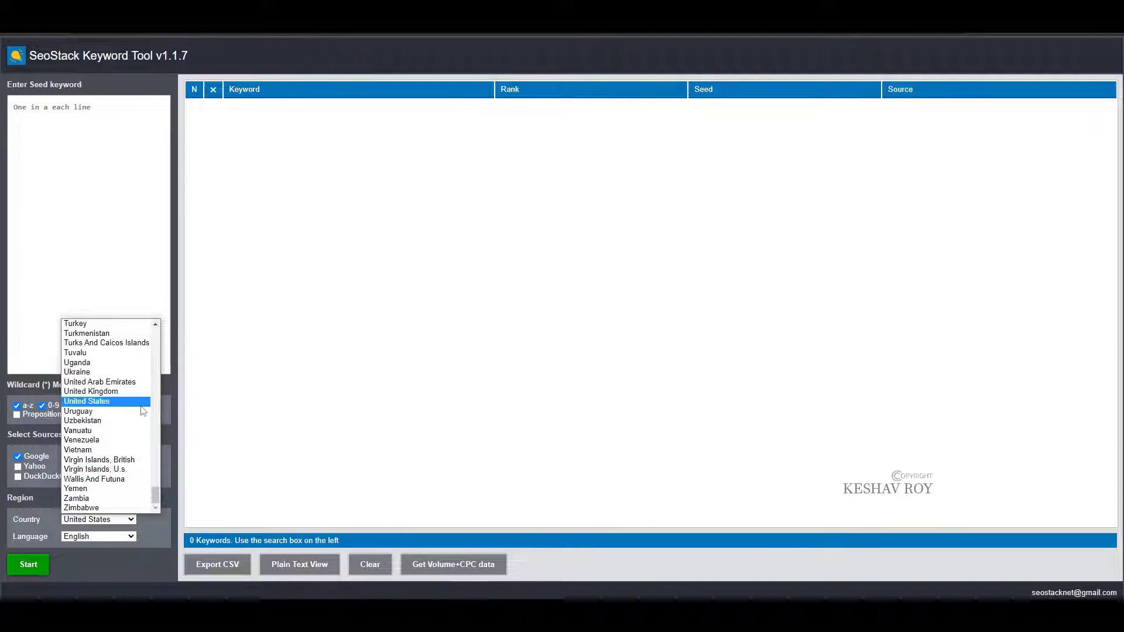
key(m)
key(Down)
key(Down)
key(Down)
key(Down)
key(Down)
key(Down)
key(Down)
key(Down)
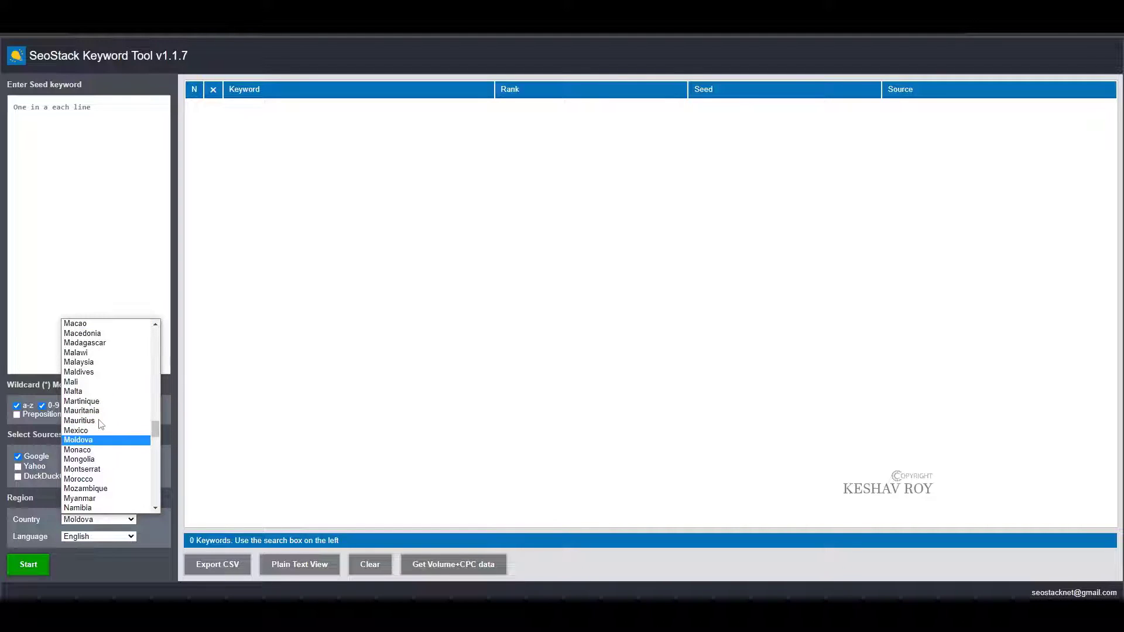
key(Down)
scroll(102, 478, down, 1)
click(82, 411)
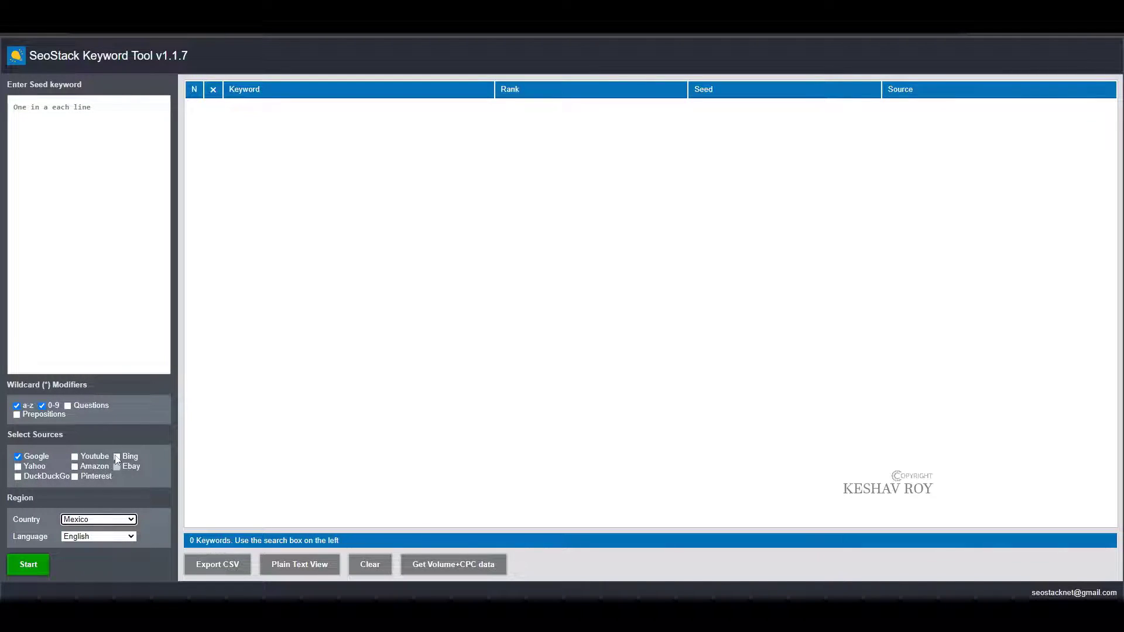
Generate Google keyword suggestions for the seed "Email Marketing", stop the run early and look through the list
click(98, 253)
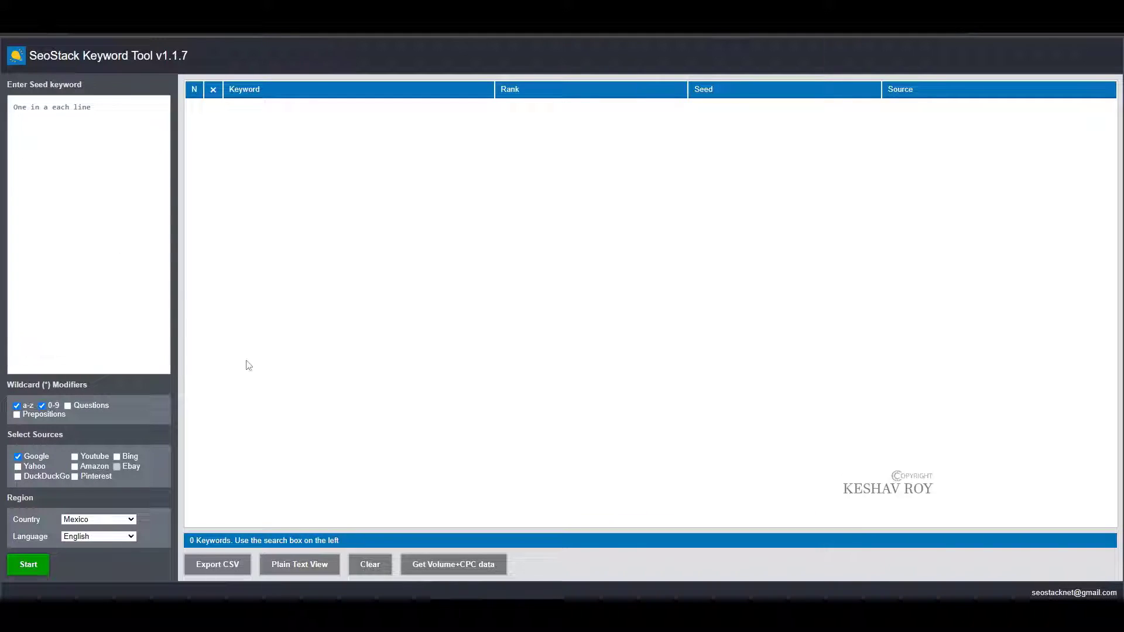
text(Emai)
text(  Marketing)
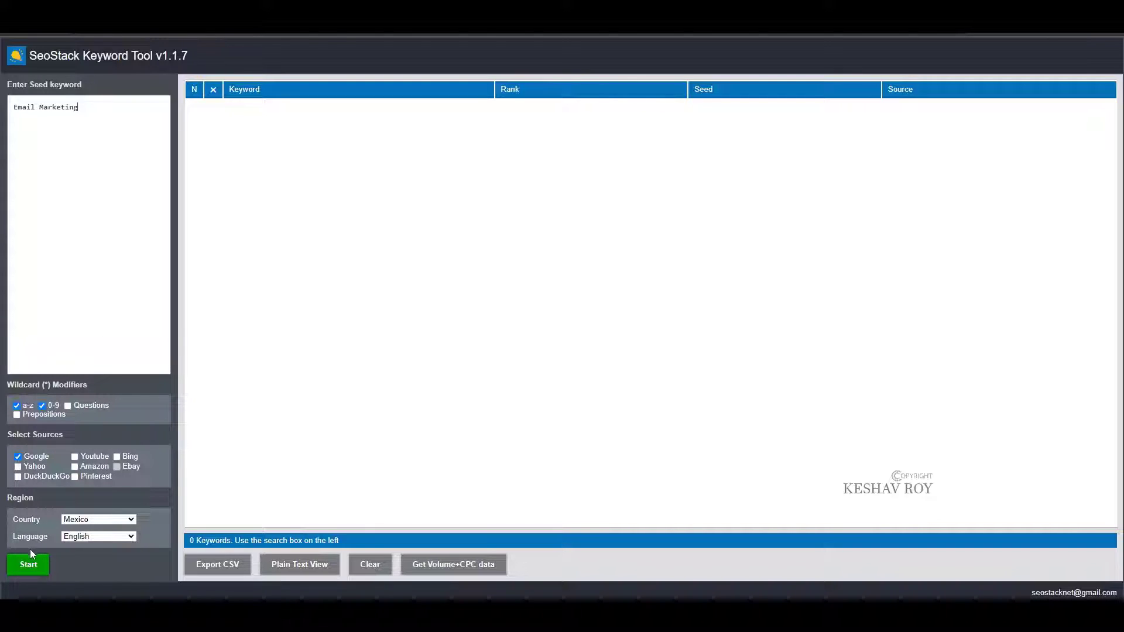
click(32, 566)
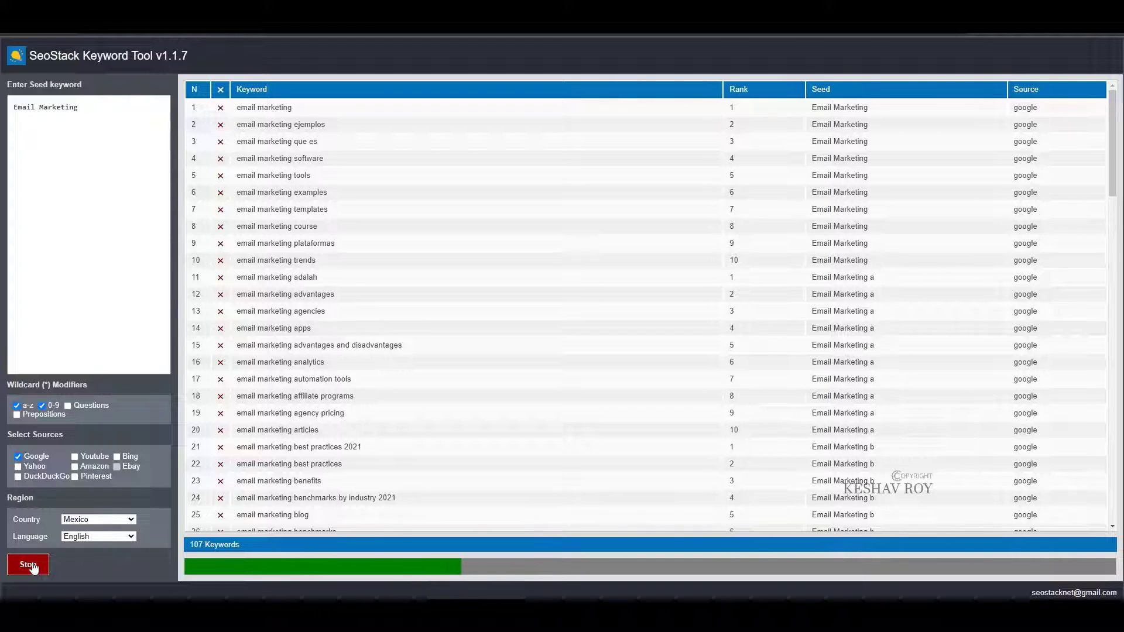
click(29, 565)
scroll(304, 457, down, 15)
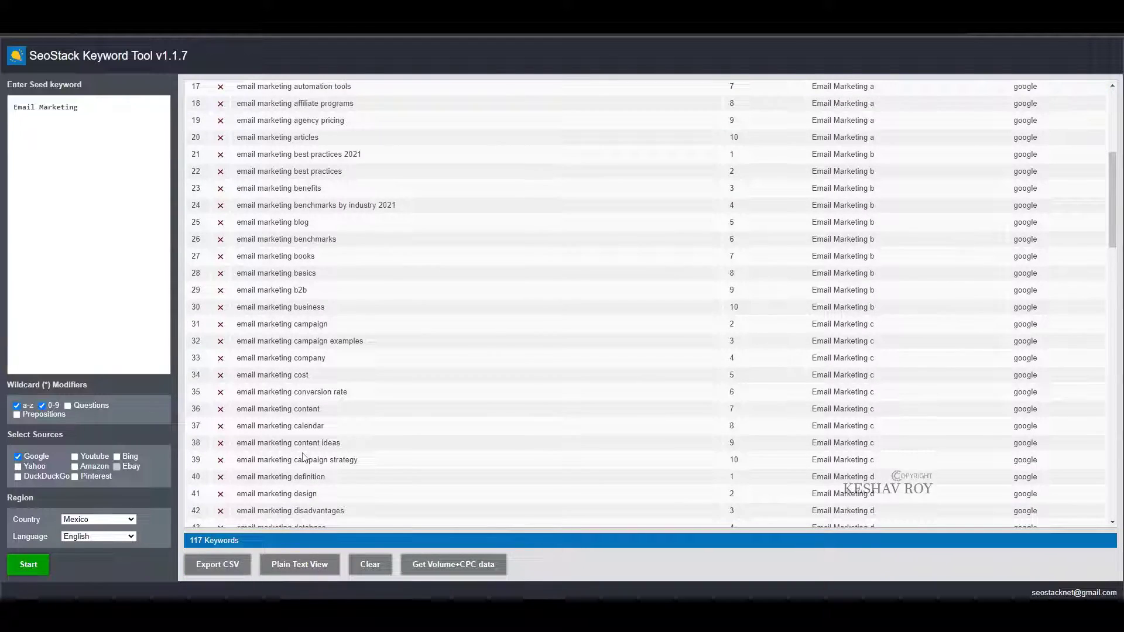
scroll(304, 457, down, 5)
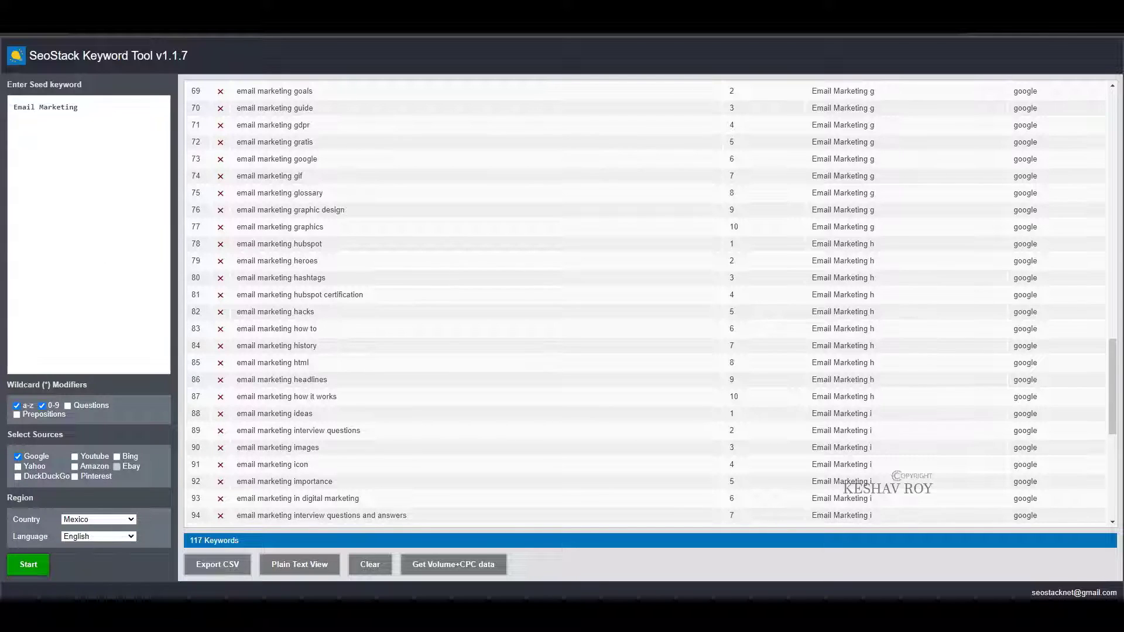
Extend the seed to "Email* Marketing* Success", clear the old results and generate a fresh keyword list
click(131, 108)
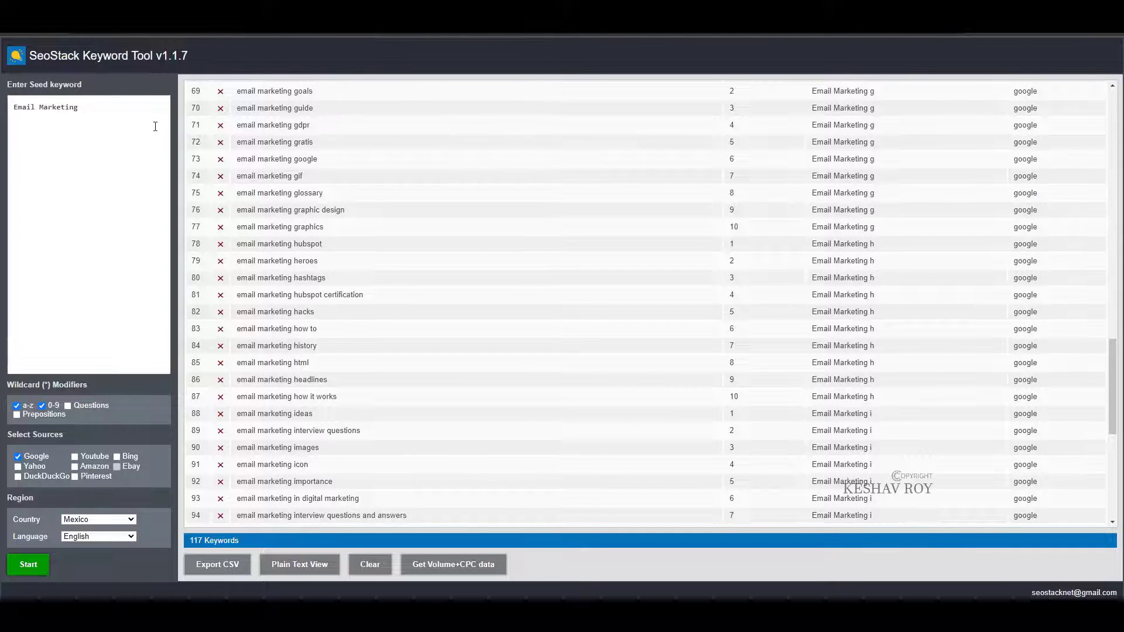
text(Success)
click(29, 565)
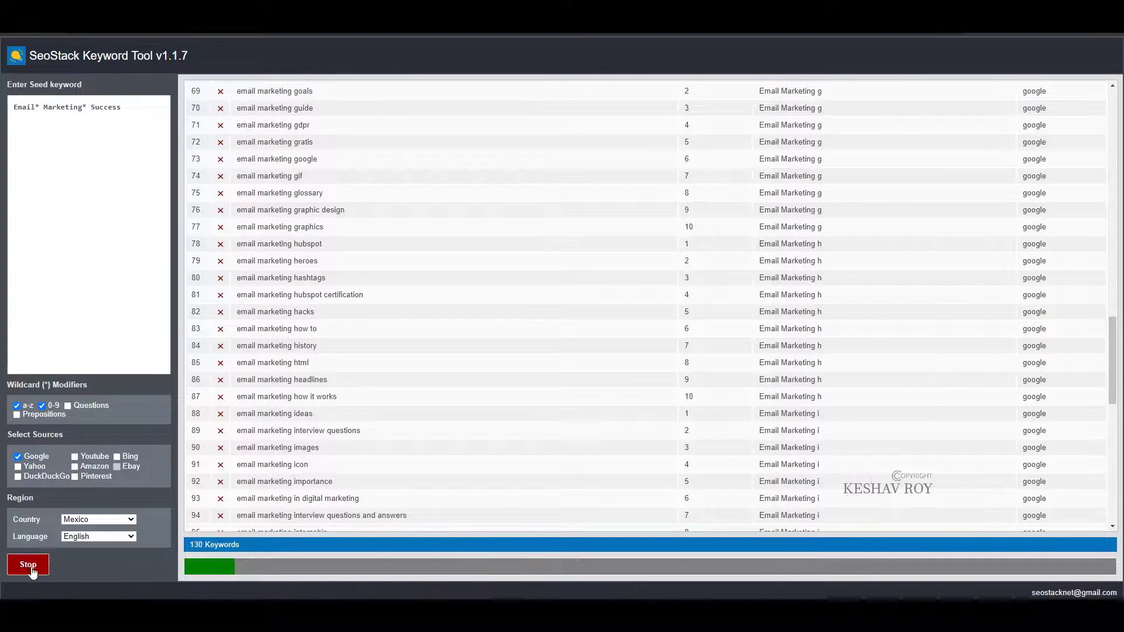
click(370, 564)
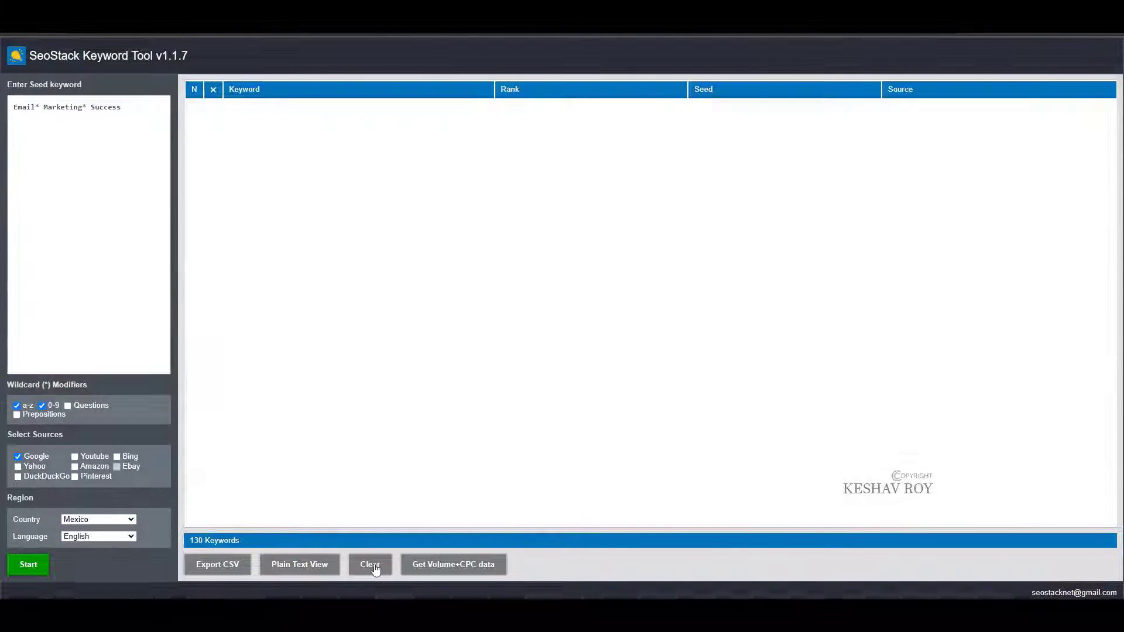
click(27, 565)
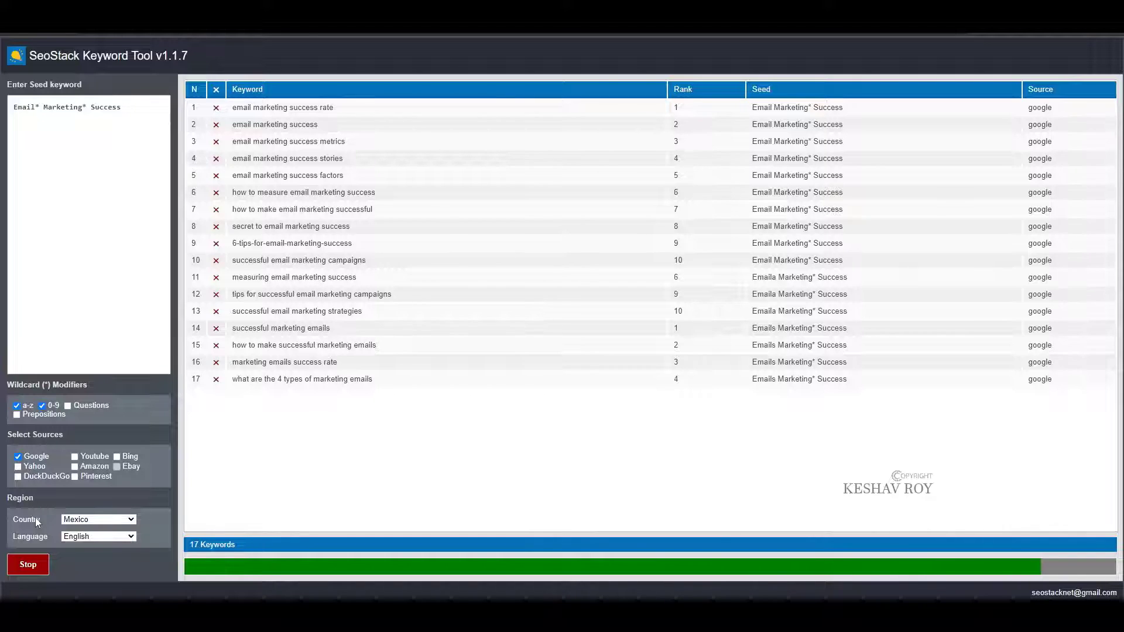
Add "pdf" to the end of the seed keyword, clear the previous results and rerun the keyword search
click(146, 122)
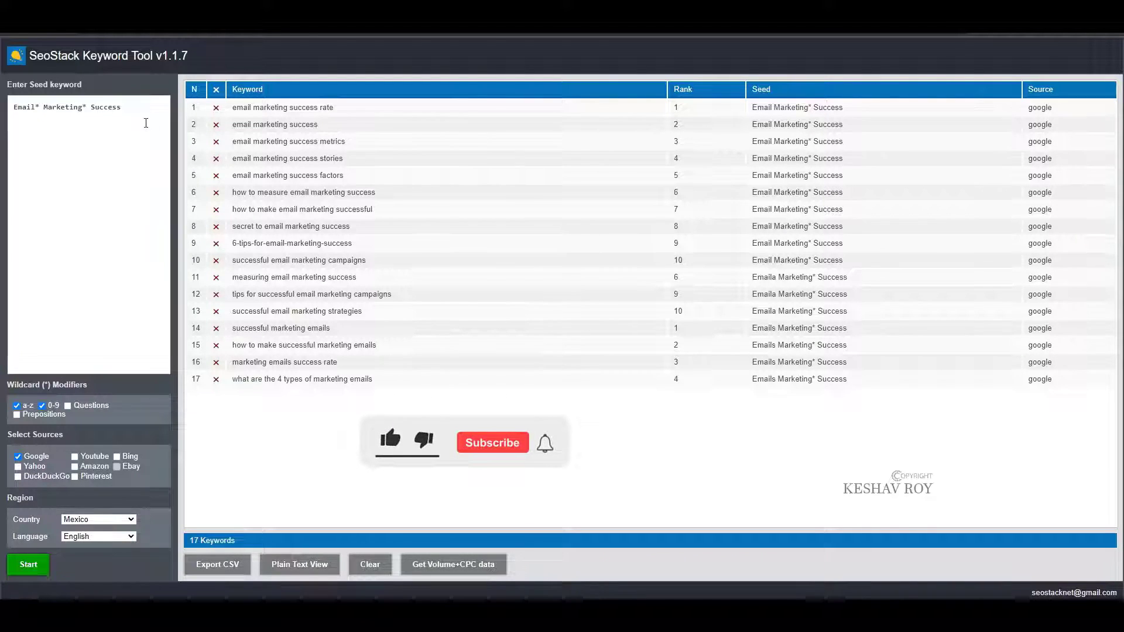
text(PDF)
key(BackSpace)
key(BackSpace)
key(BackSpace)
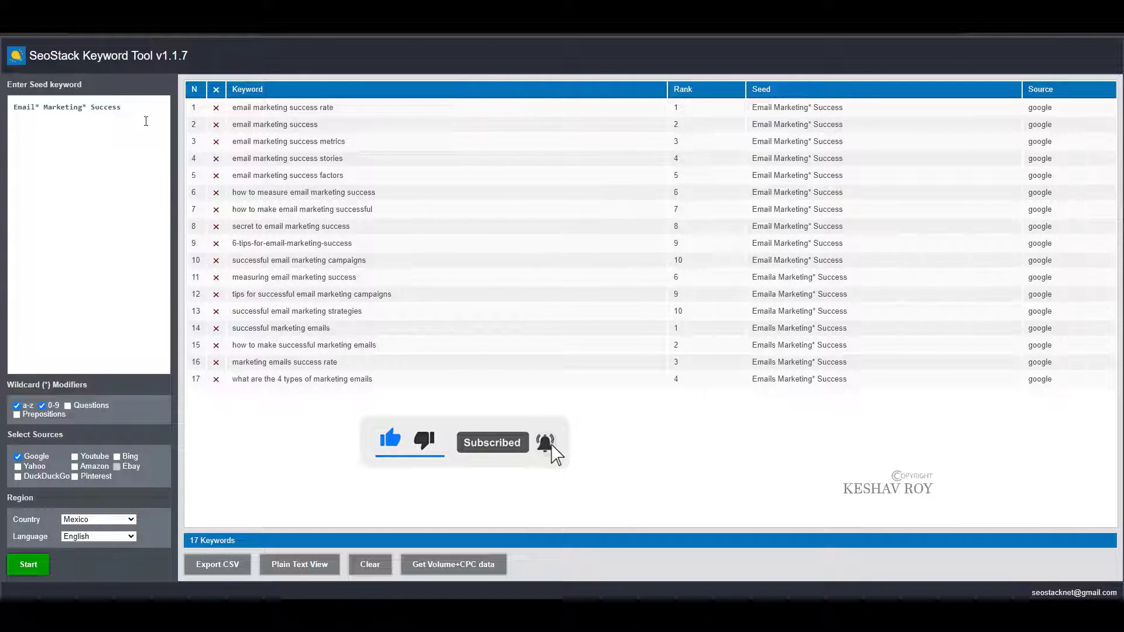
text(pdf)
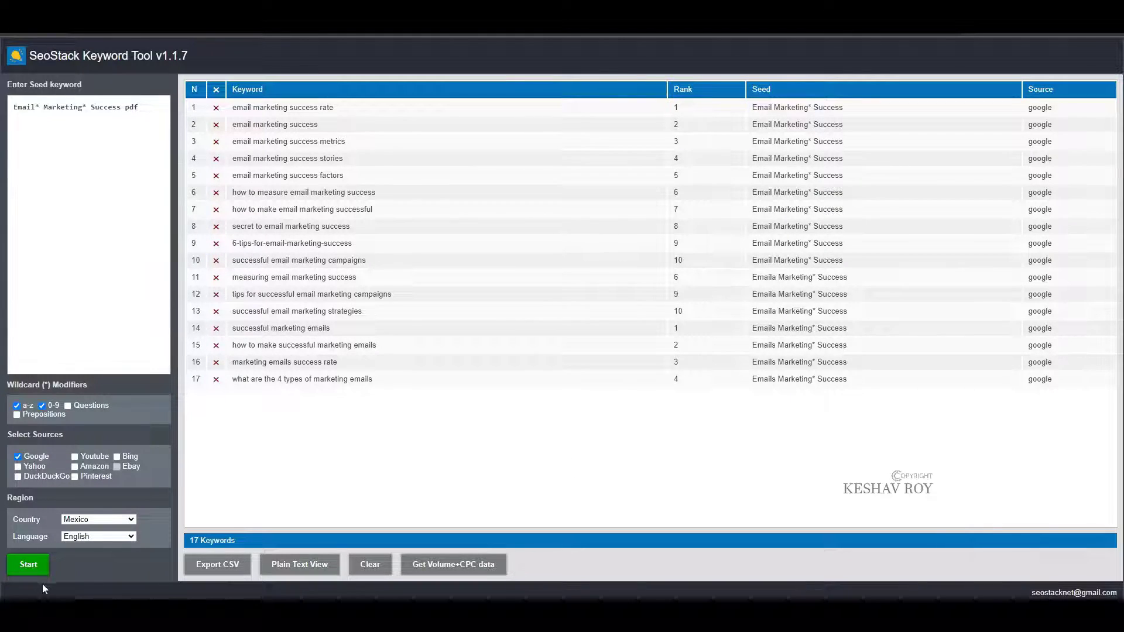
click(34, 575)
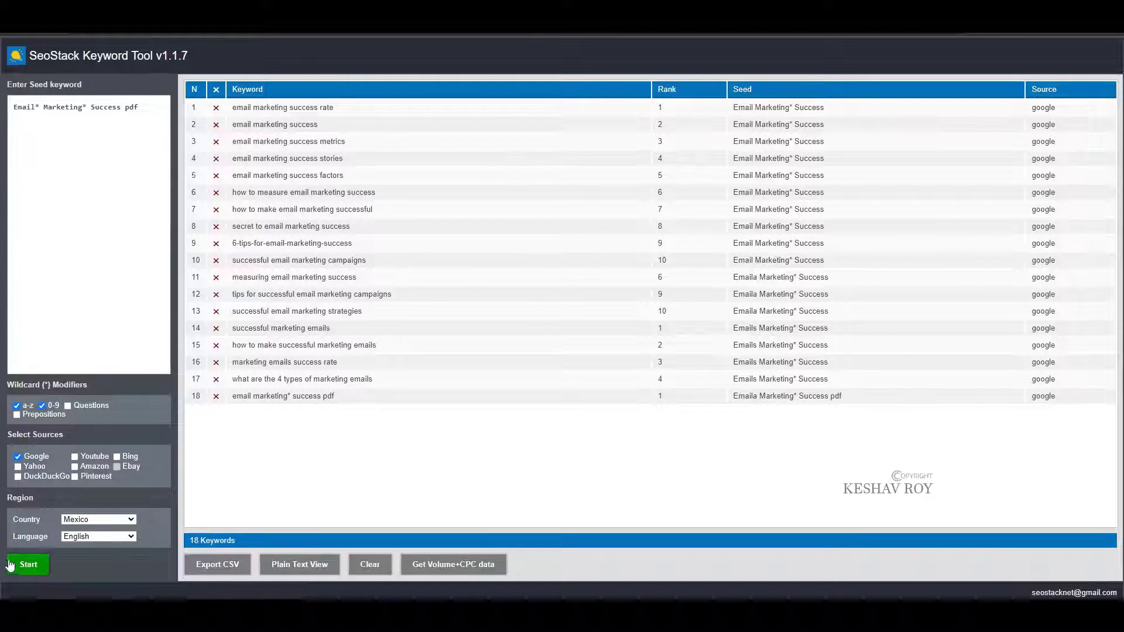
click(370, 569)
click(14, 572)
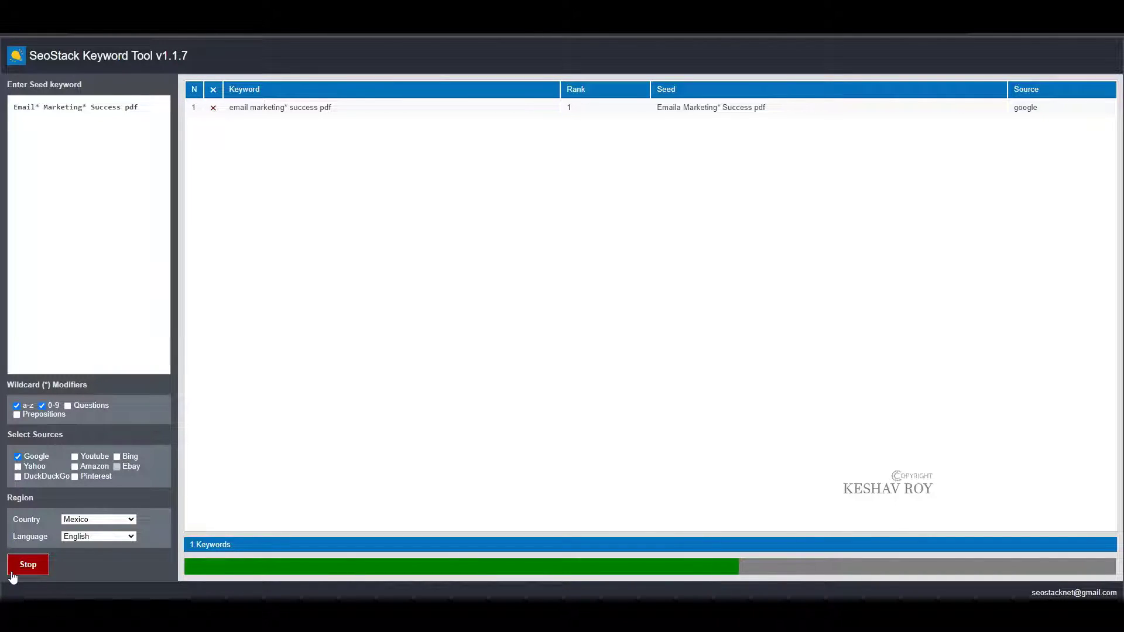
click(13, 576)
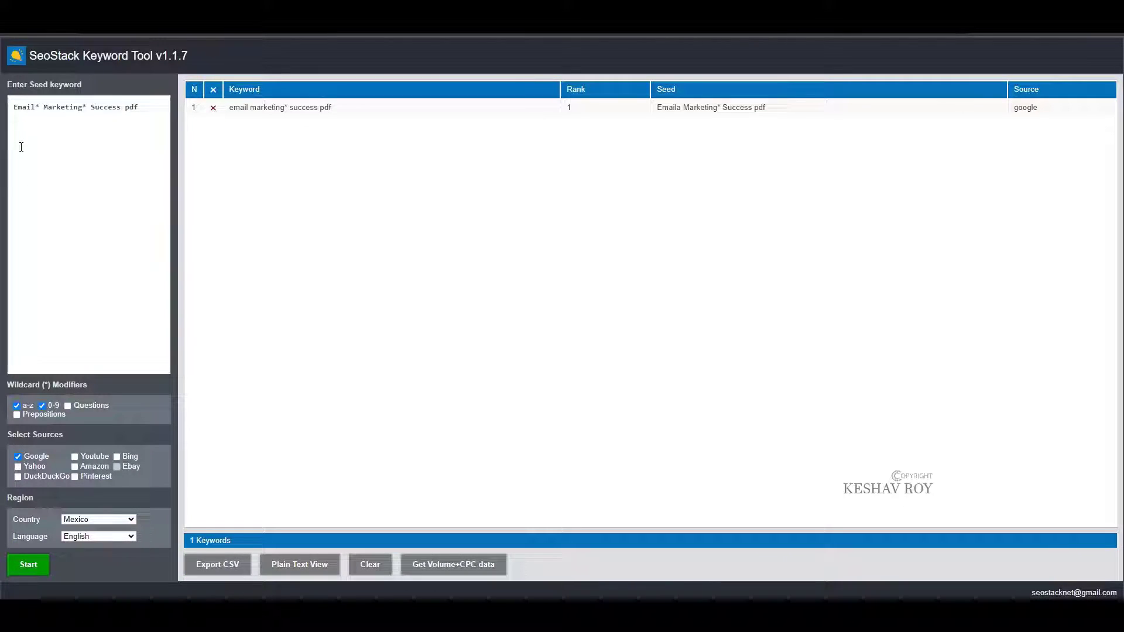
Remove the asterisks so the seed reads "Email Marketing Success pdf", clear the results, regenerate the keywords and look through them
click(40, 109)
key(BackSpace)
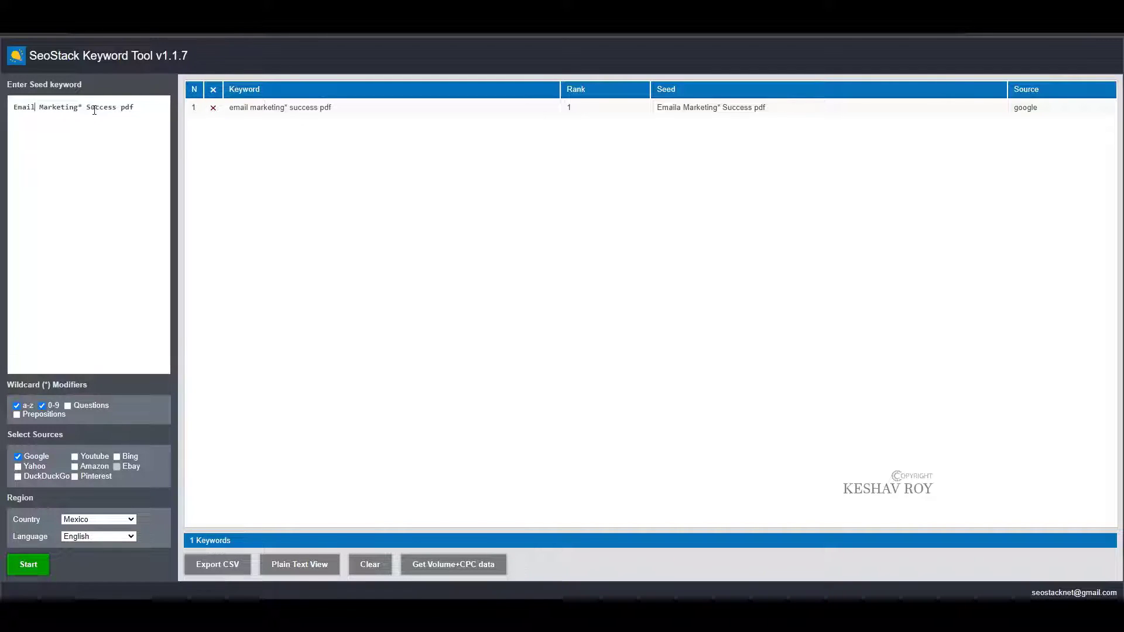
click(86, 109)
key(BackSpace)
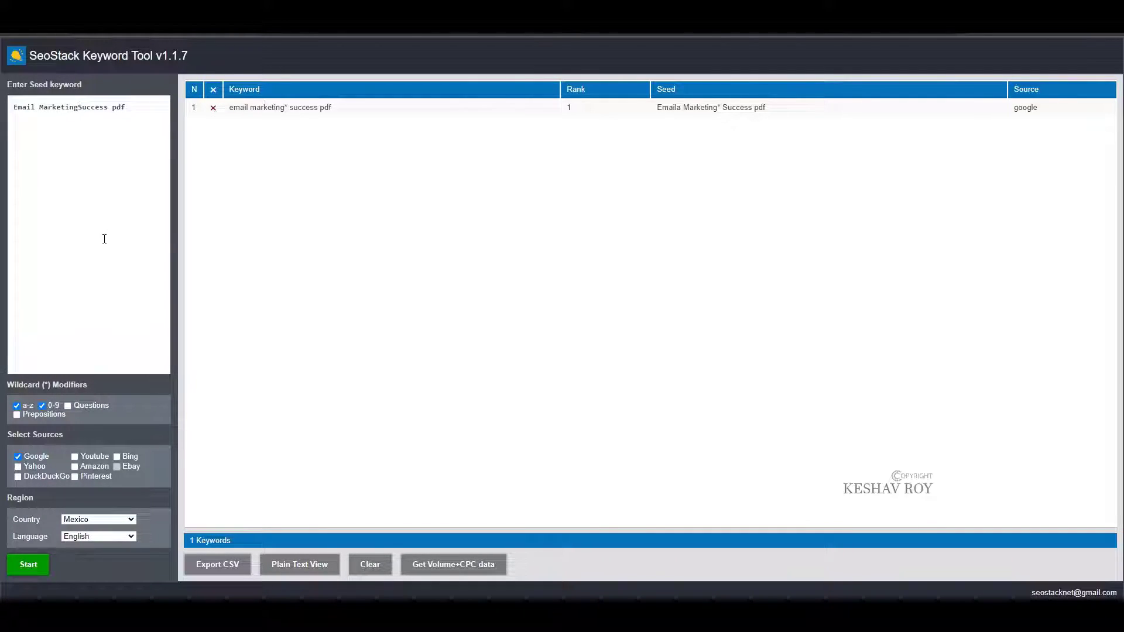
click(369, 564)
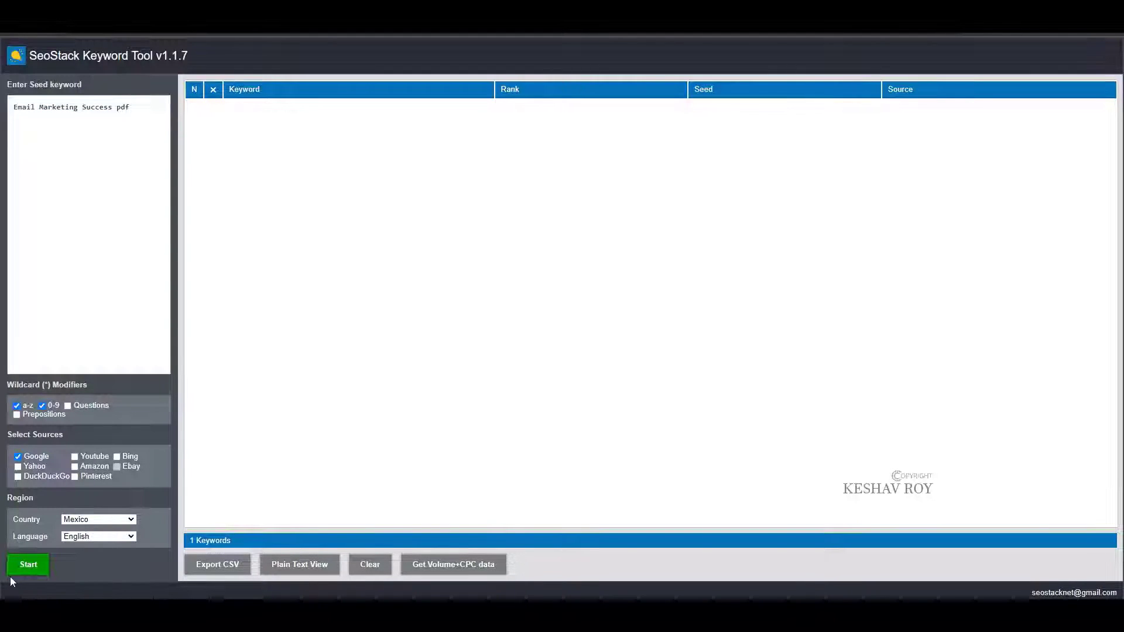
click(26, 564)
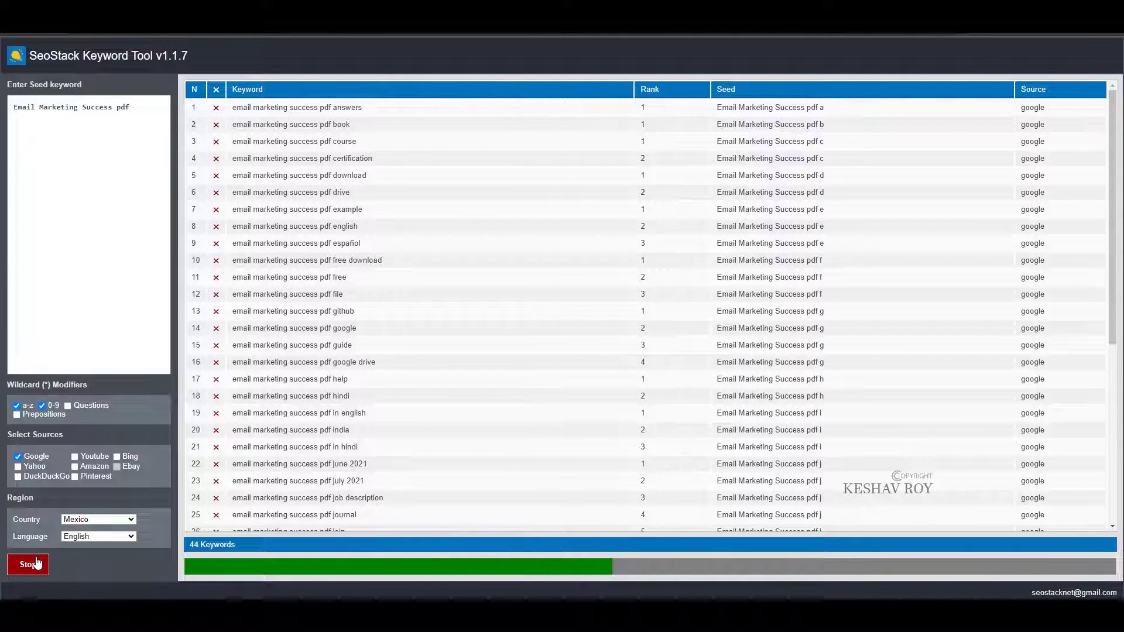
scroll(237, 446, down, 6)
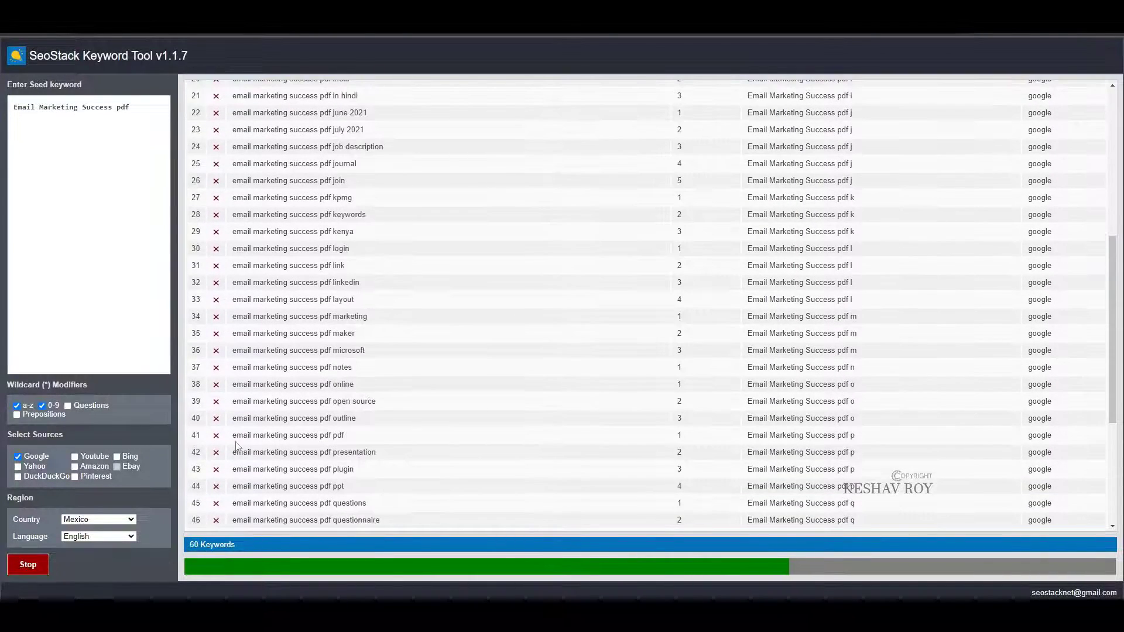
click(30, 566)
scroll(414, 414, down, 8)
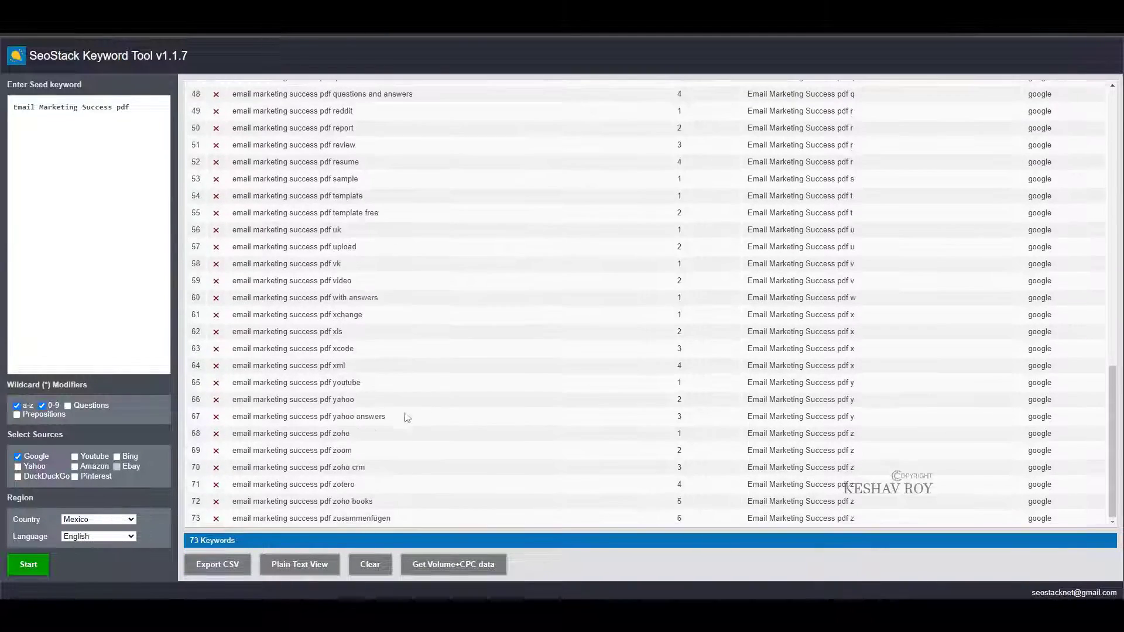
scroll(413, 414, up, 12)
scroll(358, 306, up, 3)
Show the keywords as plain text and copy "email marketing success pdf free download" from the list
drag(403, 266, 231, 257)
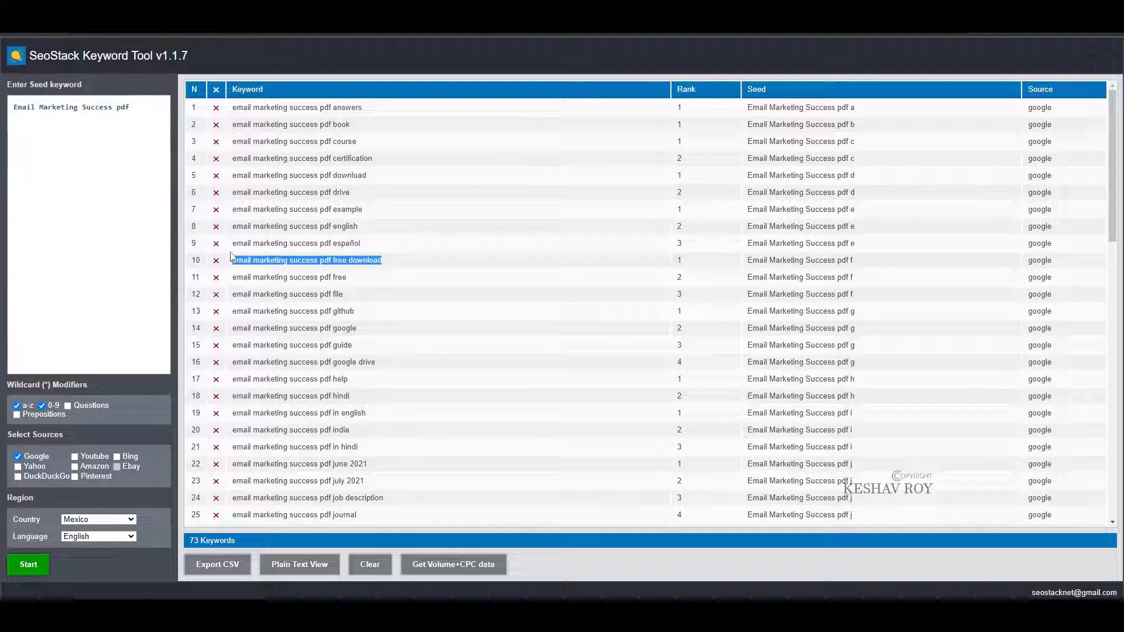
click(297, 564)
scroll(341, 431, down, 7)
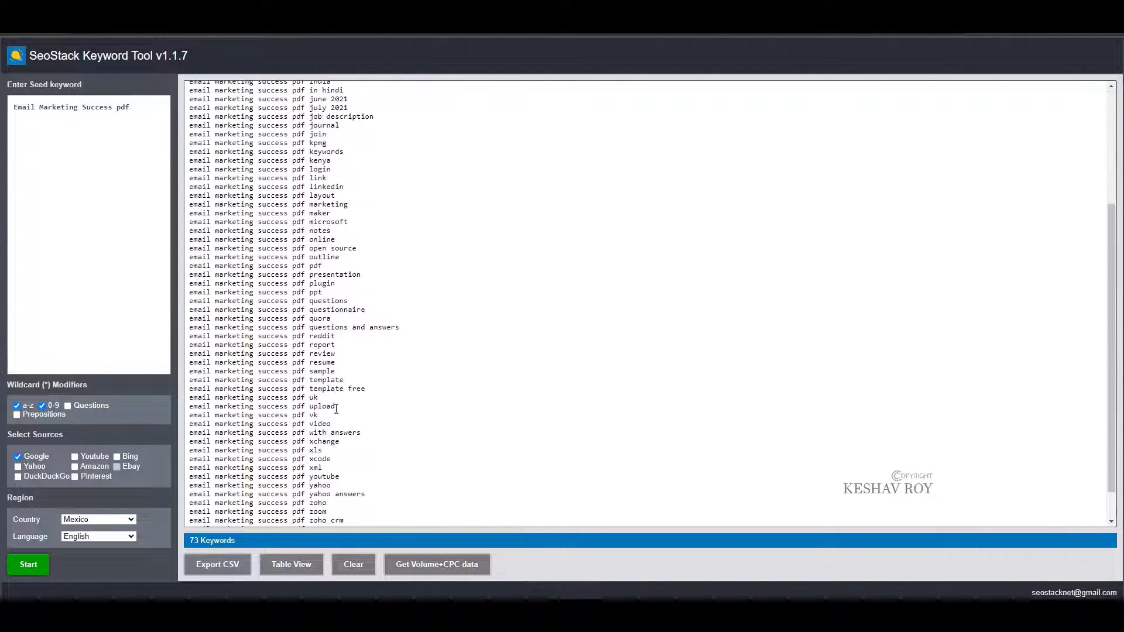
scroll(333, 401, up, 7)
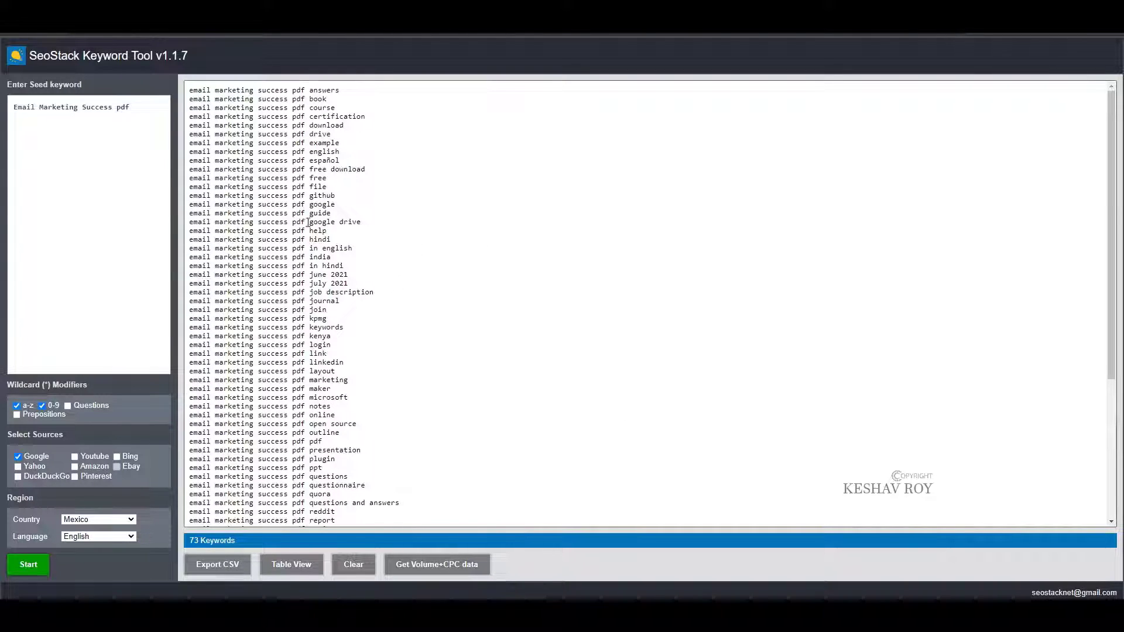
drag(374, 167, 186, 173)
key(ctrl+c)
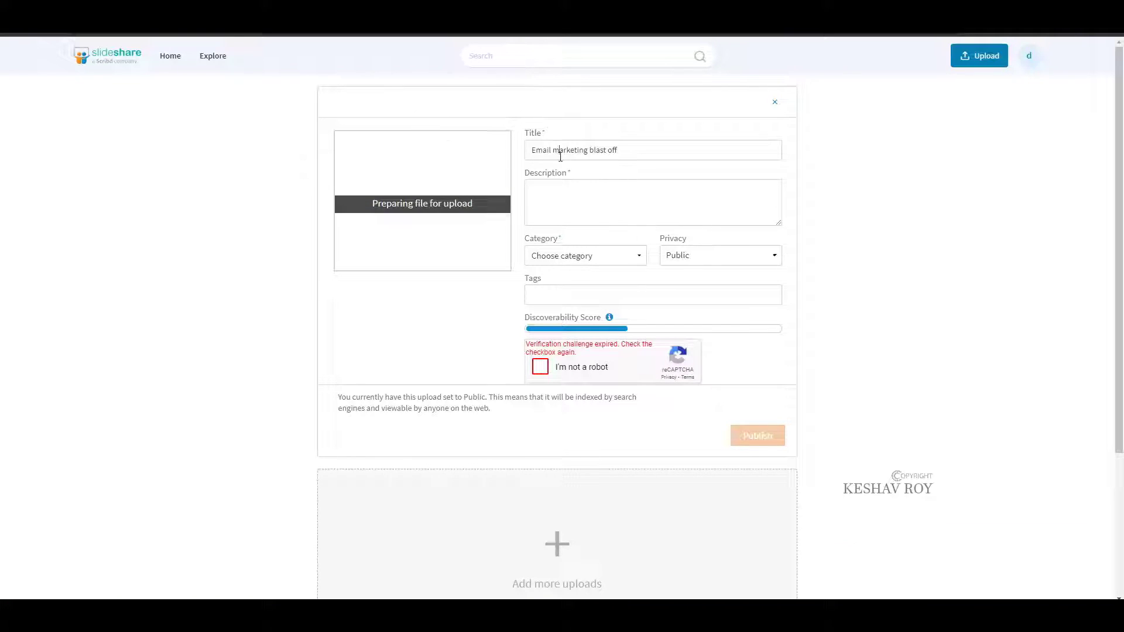
Replace the SlideShare upload's title with the copied keyword, capitalized as "Email Marketing Success Pdf Free Download"
key(ctrl+a)
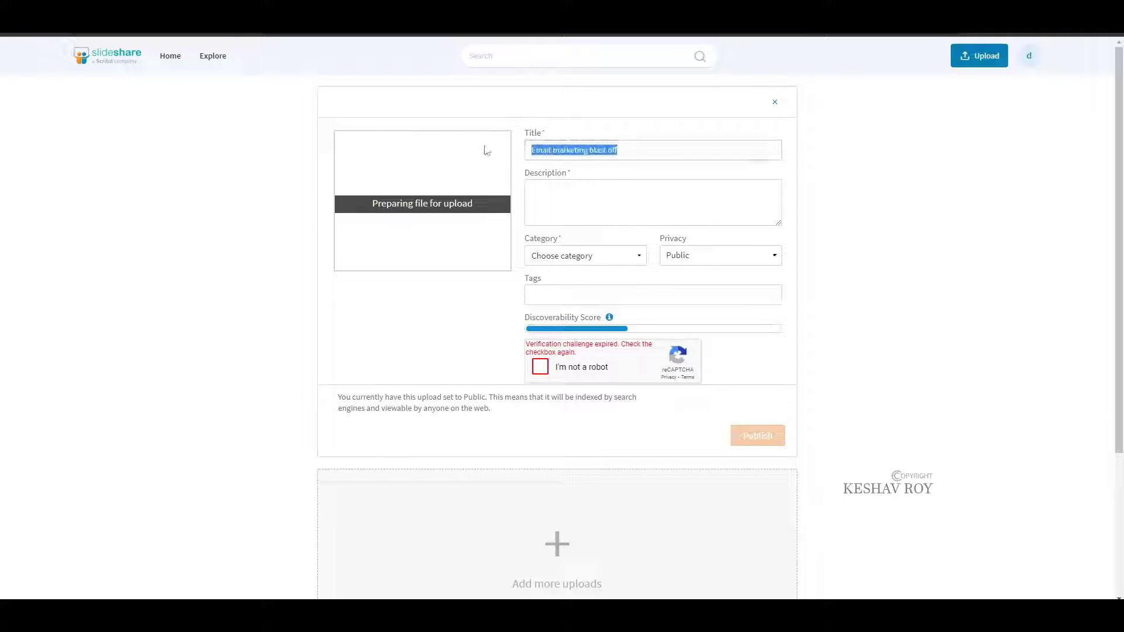
key(ctrl+v)
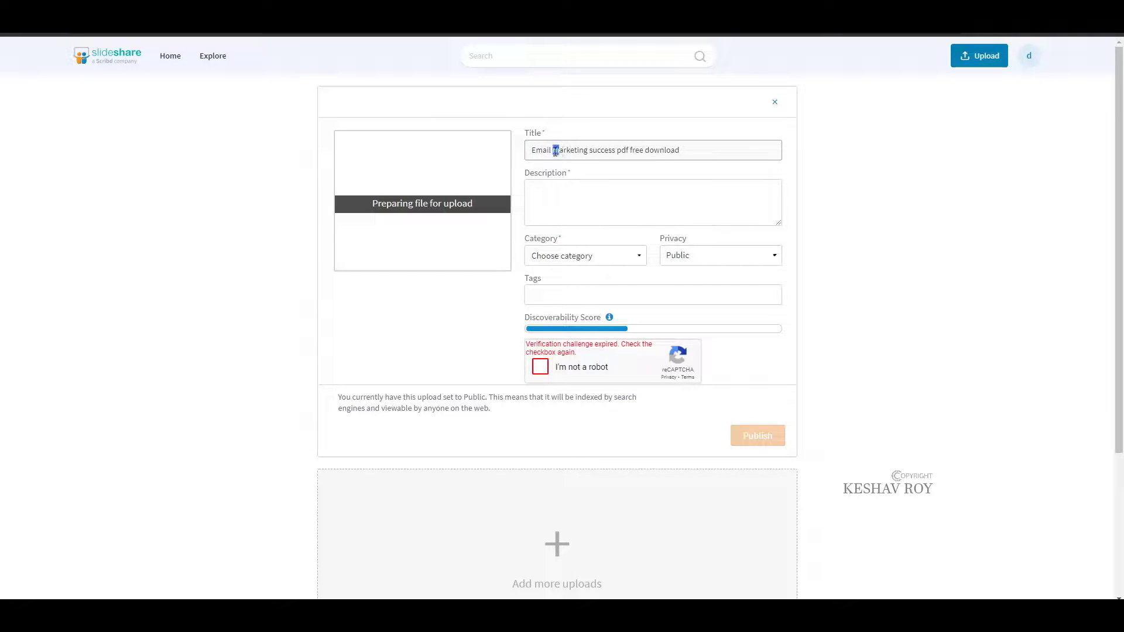
text(M)
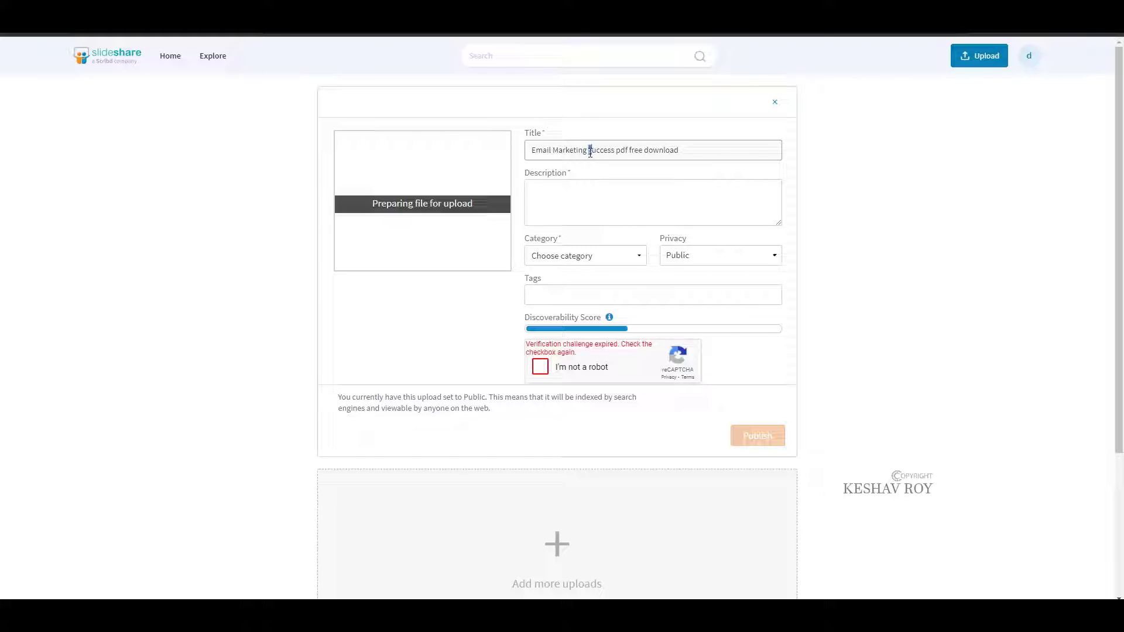
text(S)
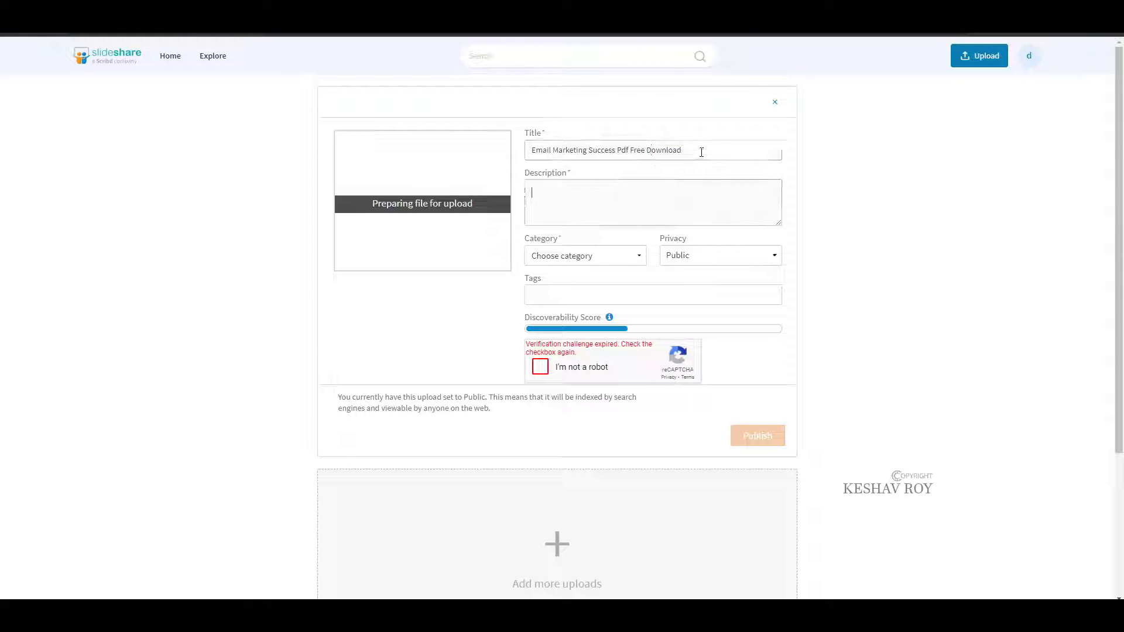
Copy the title "Email Marketing Success Pdf Free Download" into the upload's description
drag(700, 150, 492, 170)
key(ctrl+c)
click(573, 186)
key(ctrl+v)
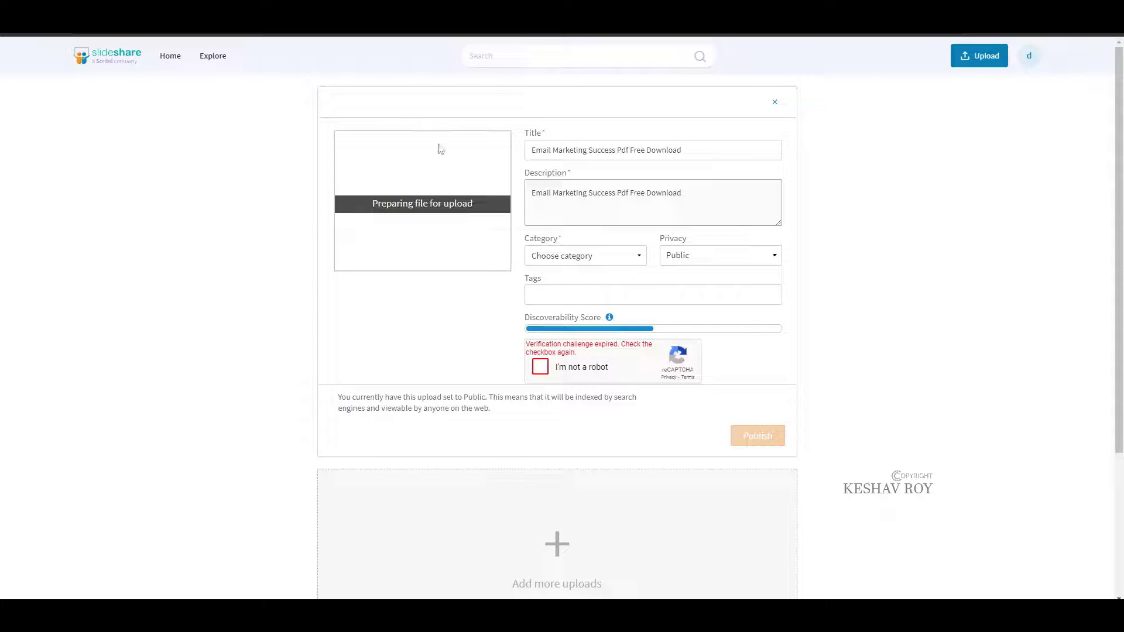
Switch to the Digistore24 marketplace and open the sales page of the Email Marketing Success offer
key(ctrl+t)
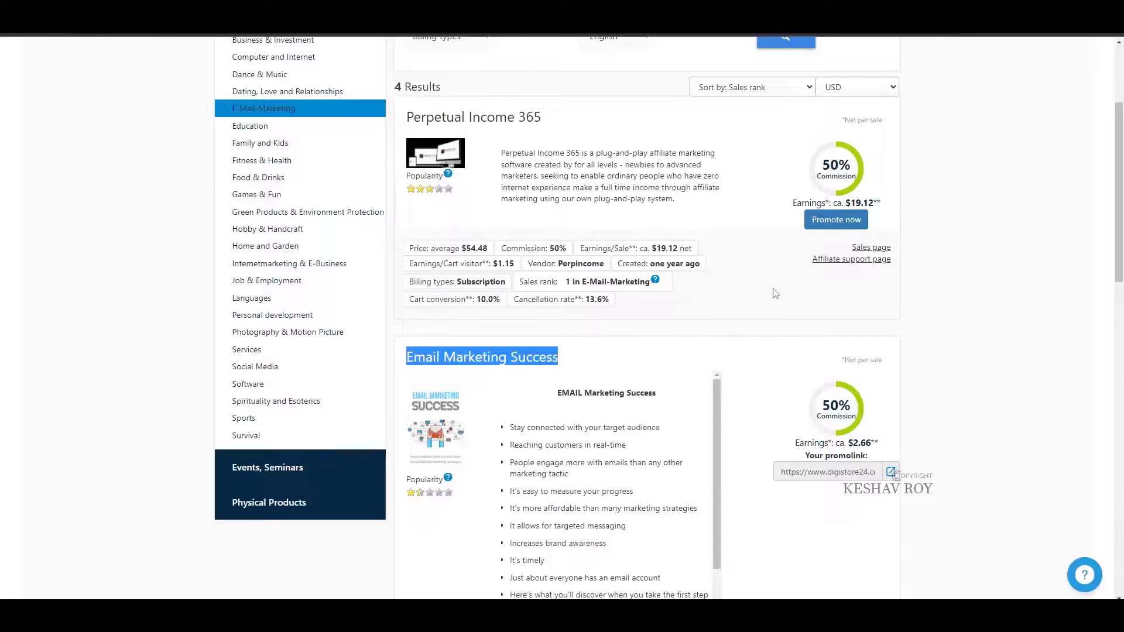
scroll(844, 483, down, 3)
right_click(875, 516)
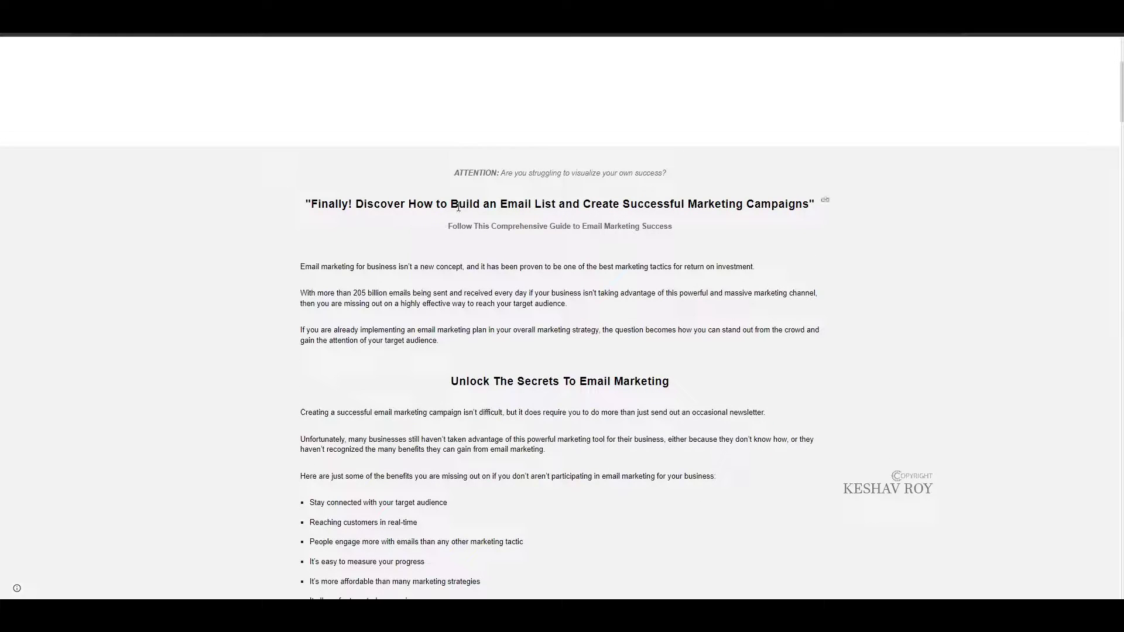
Copy the heading "Unlock The Secrets To Email Marketing" from the sales page into a new line of the SlideShare description
scroll(296, 268, down, 5)
drag(446, 98, 666, 95)
key(ctrl+c)
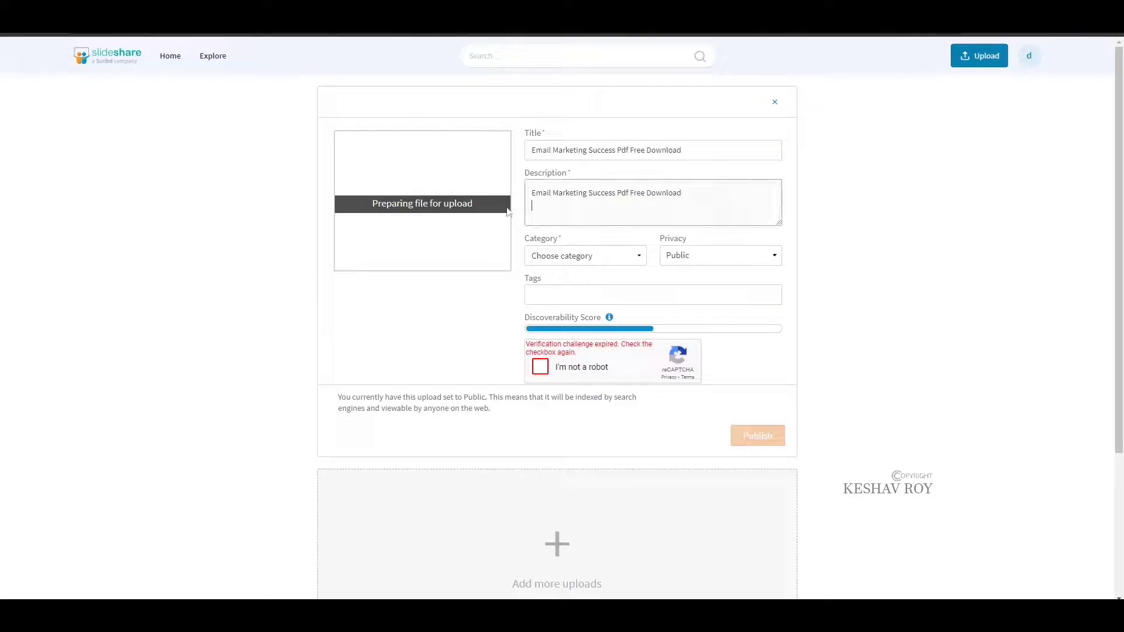
key(ctrl+v)
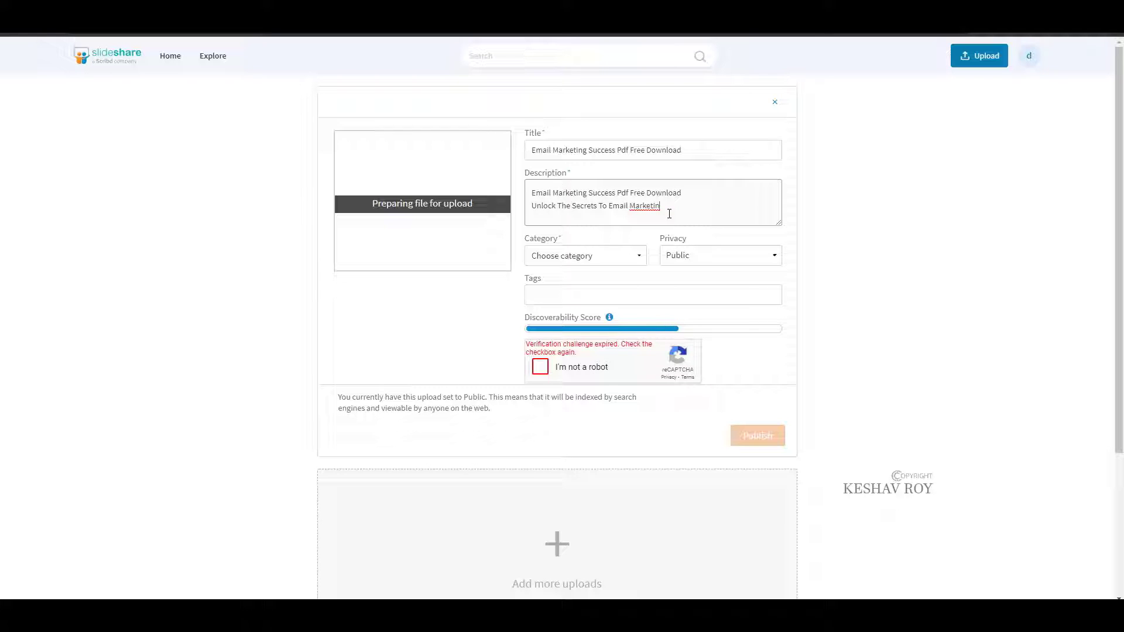
key(Return)
key(BackSpace)
key(Return)
Copy the sales page's course contents, ending with "And much more!", into the SlideShare description and remove the blank line before its last line
key(ctrl+Tab)
scroll(281, 228, down, 14)
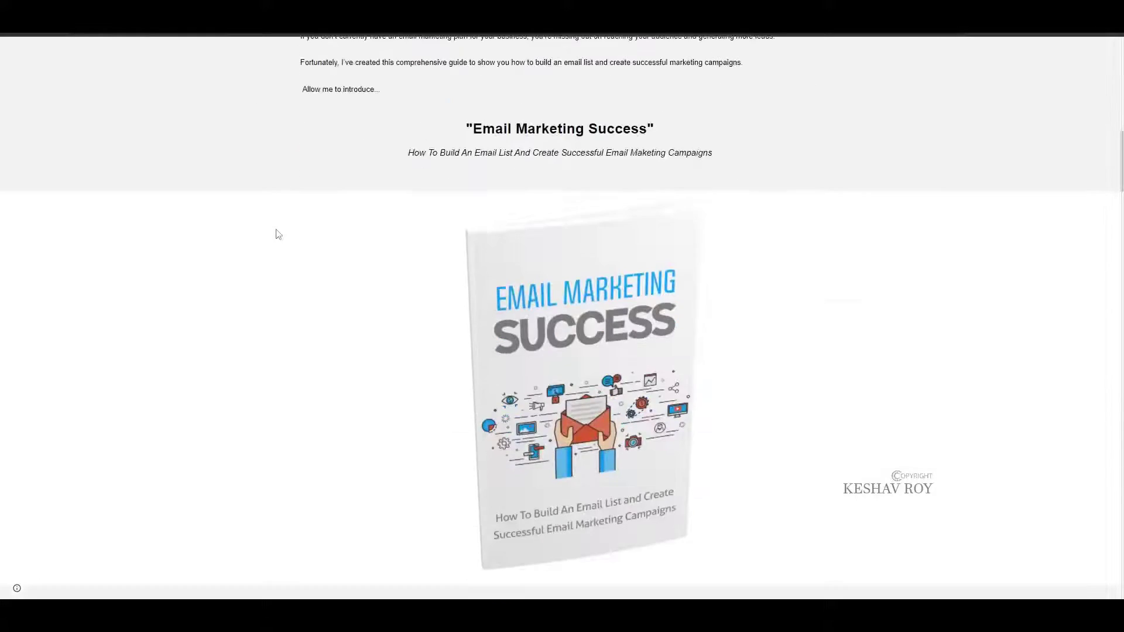
key(ctrl+shift+Tab)
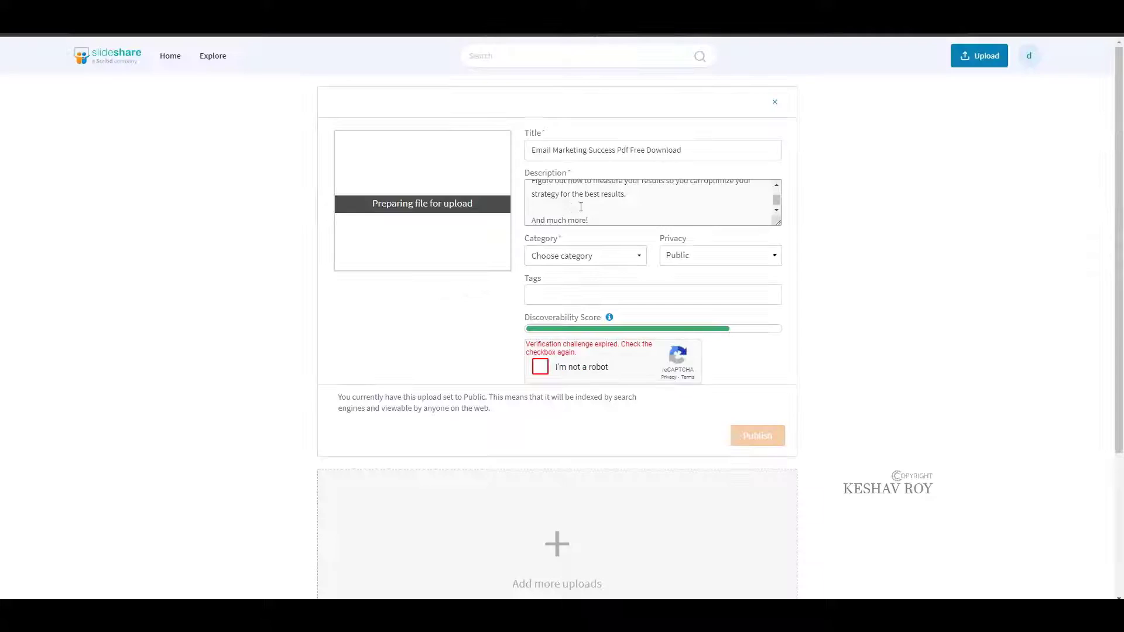
key(BackSpace)
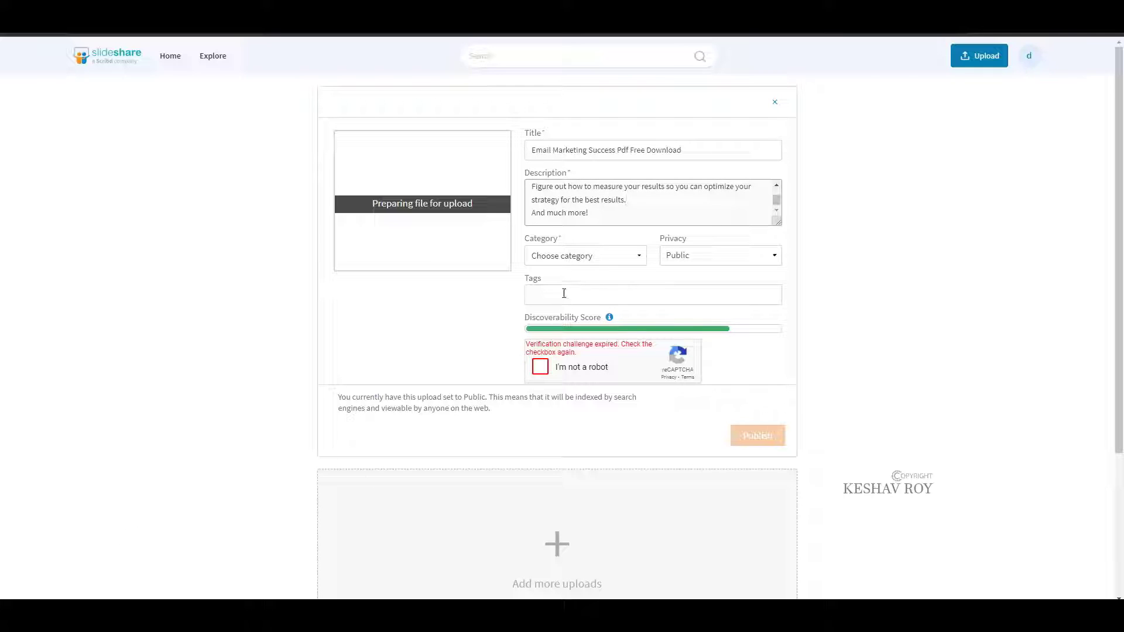
Set the upload's category to Marketing
click(577, 257)
scroll(588, 319, down, 5)
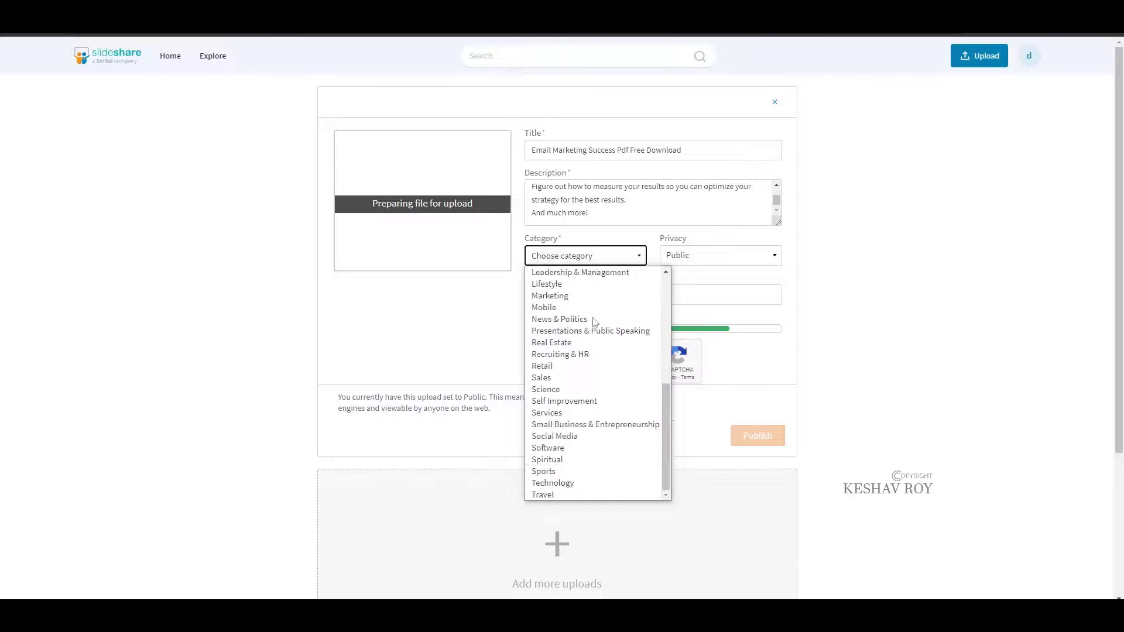
click(591, 299)
Add the tags "email marketing", "marketing", "email" and "online business" to the upload
click(584, 298)
text(email)
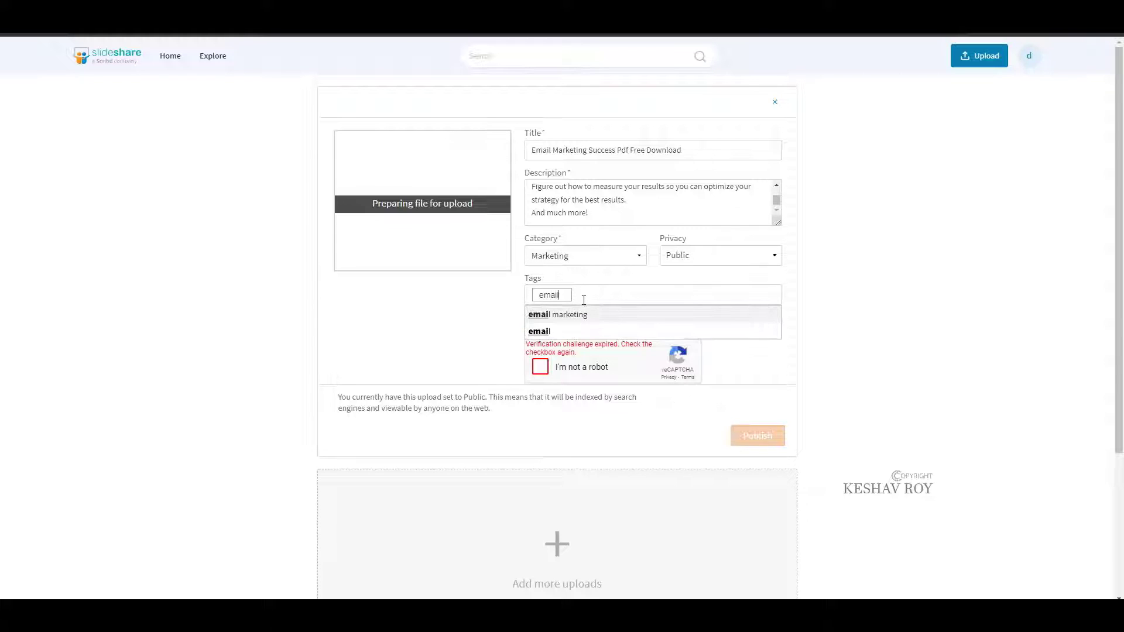
click(584, 310)
text(nar)
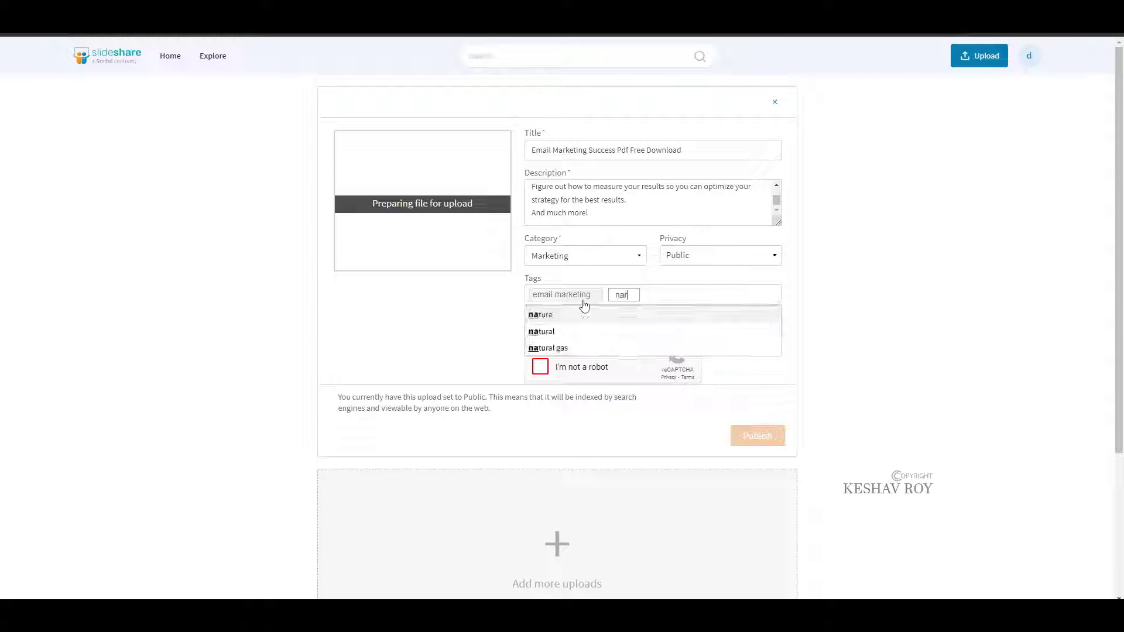
text(jetubg)
key(ctrl+a)
text(ng )
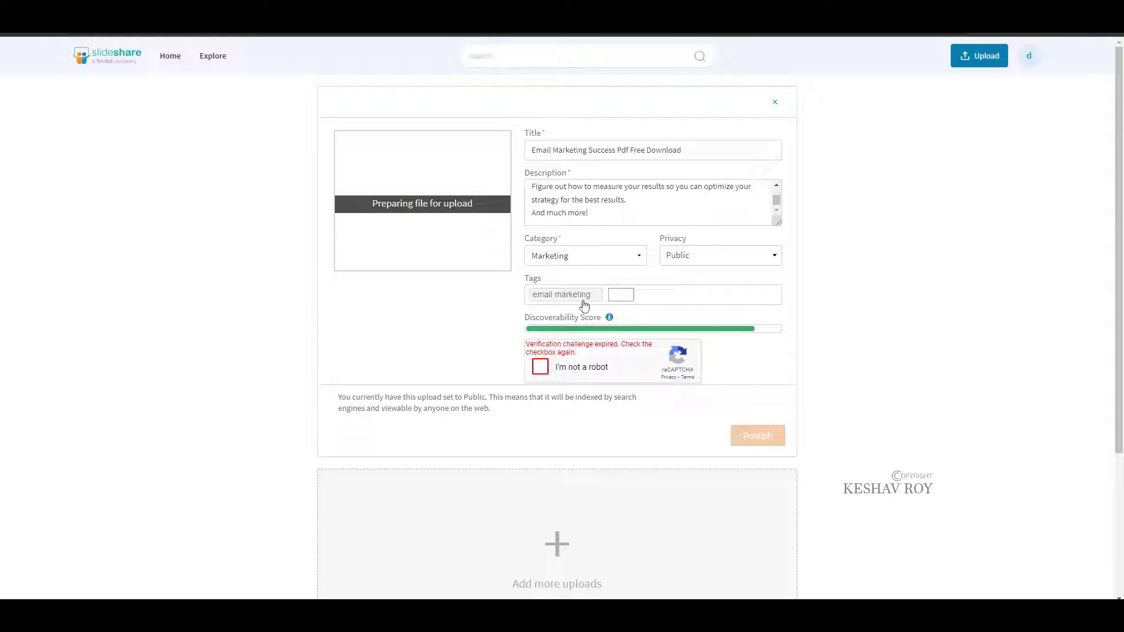
text(marketing)
key(Return)
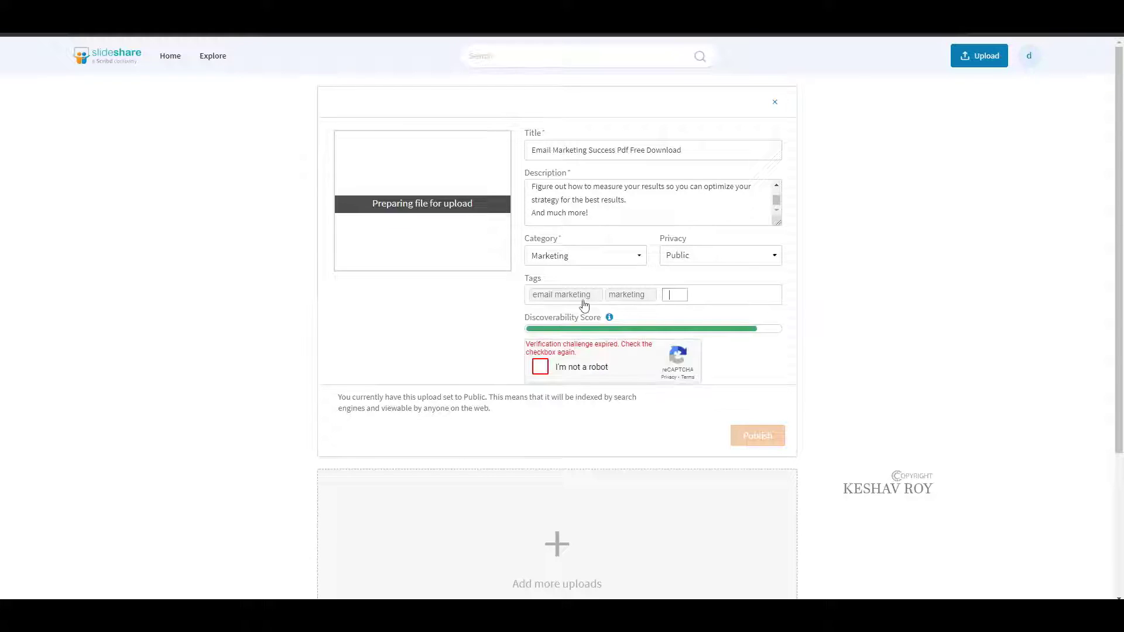
text(email)
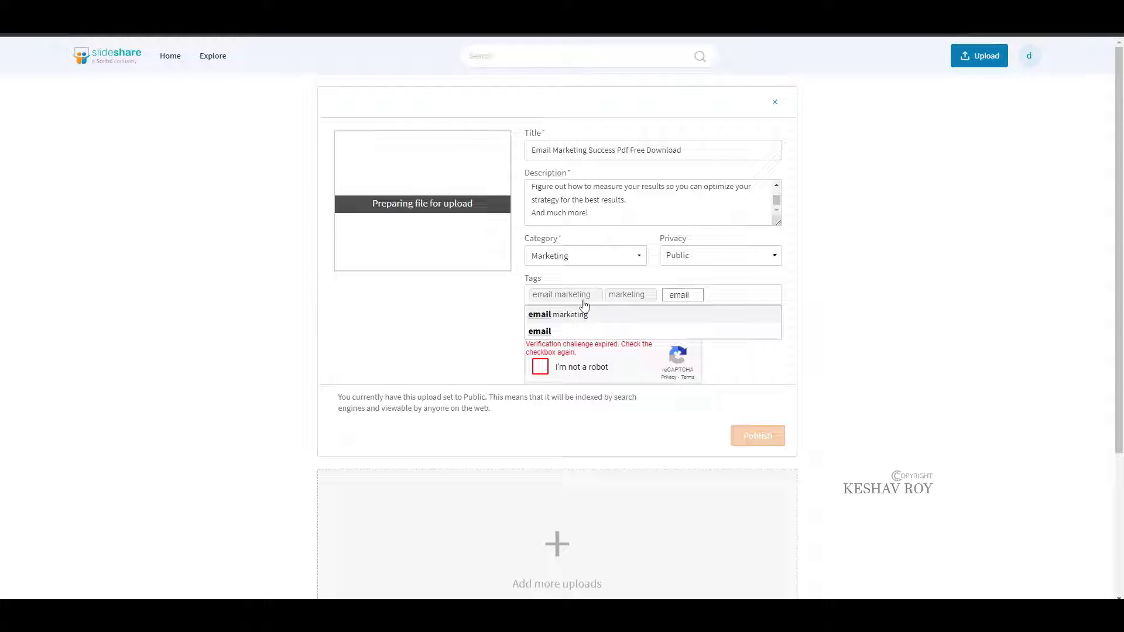
key(Return)
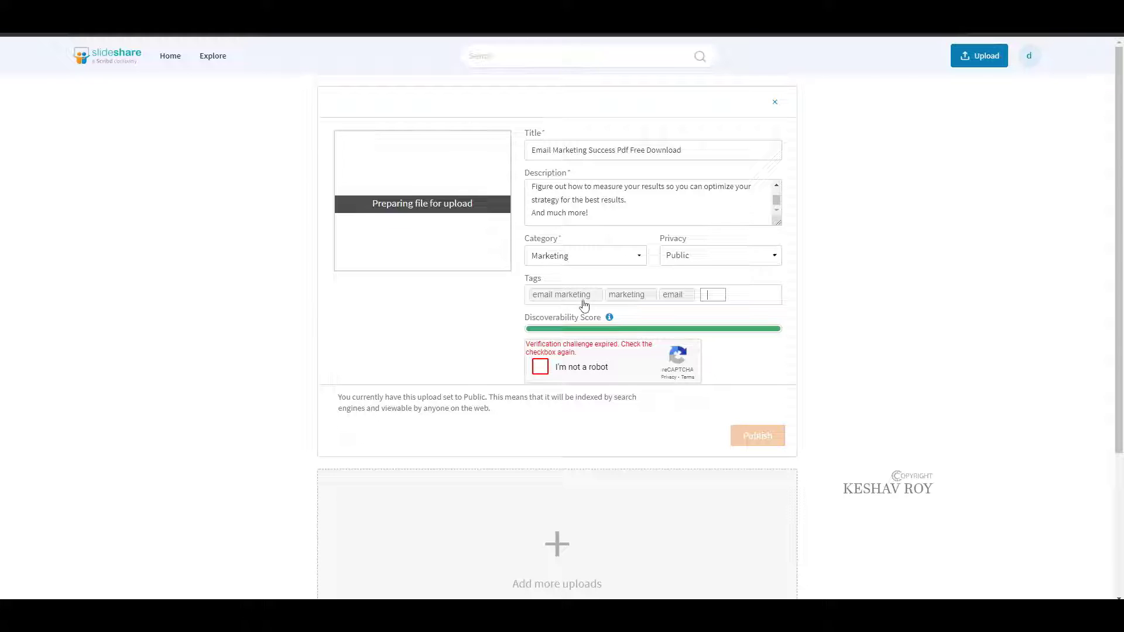
text(busin)
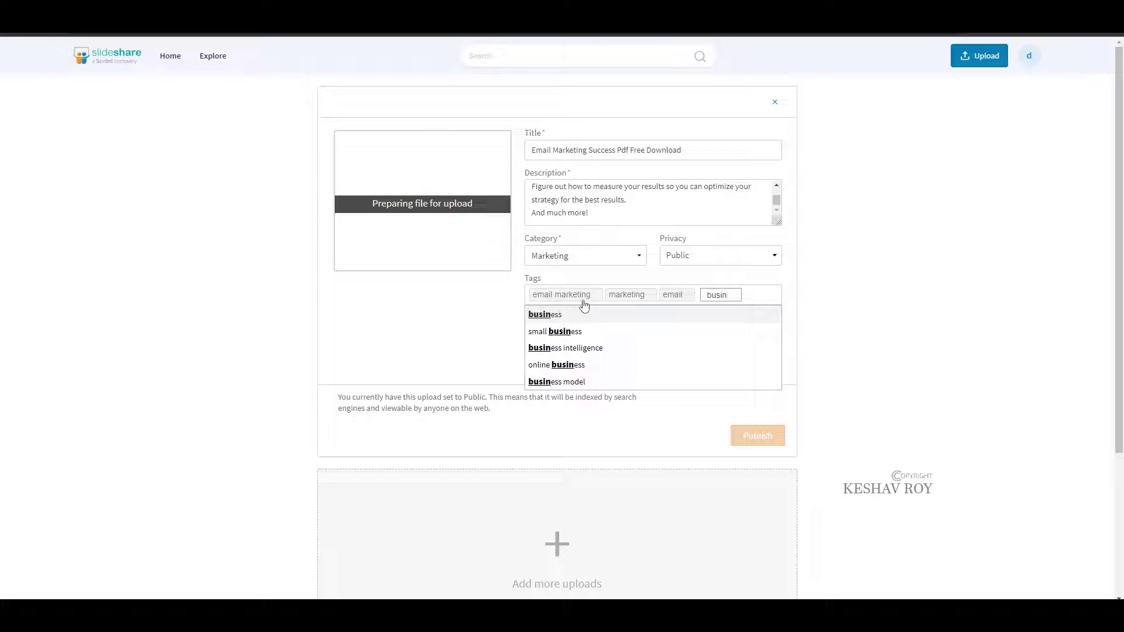
click(578, 365)
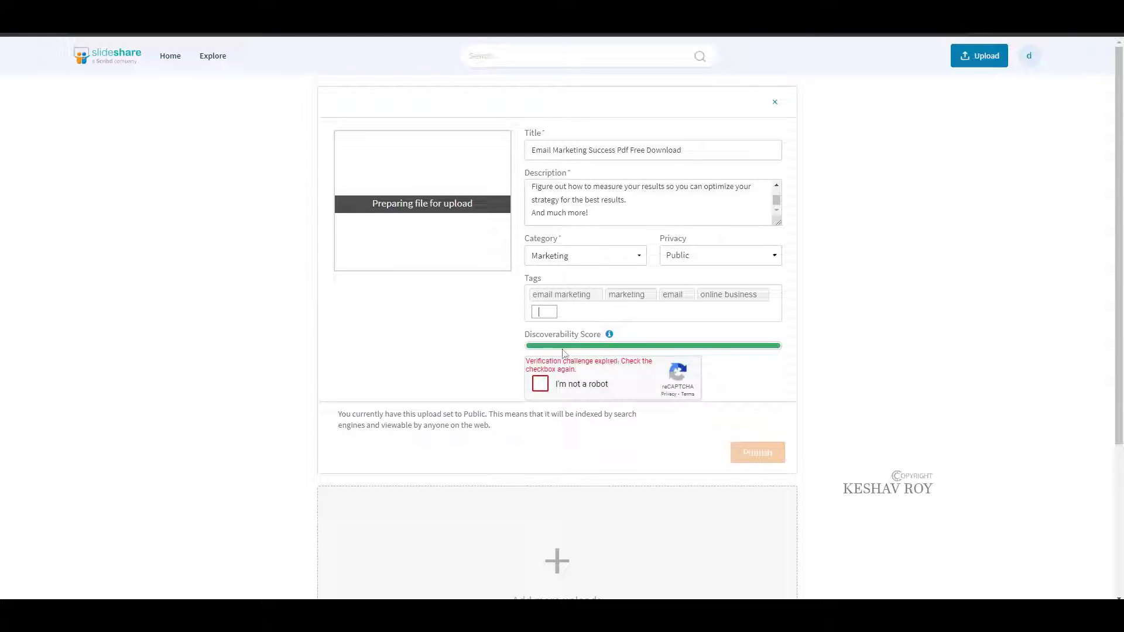
Complete the reCAPTCHA check by selecting all images with taxis and verifying them
click(540, 384)
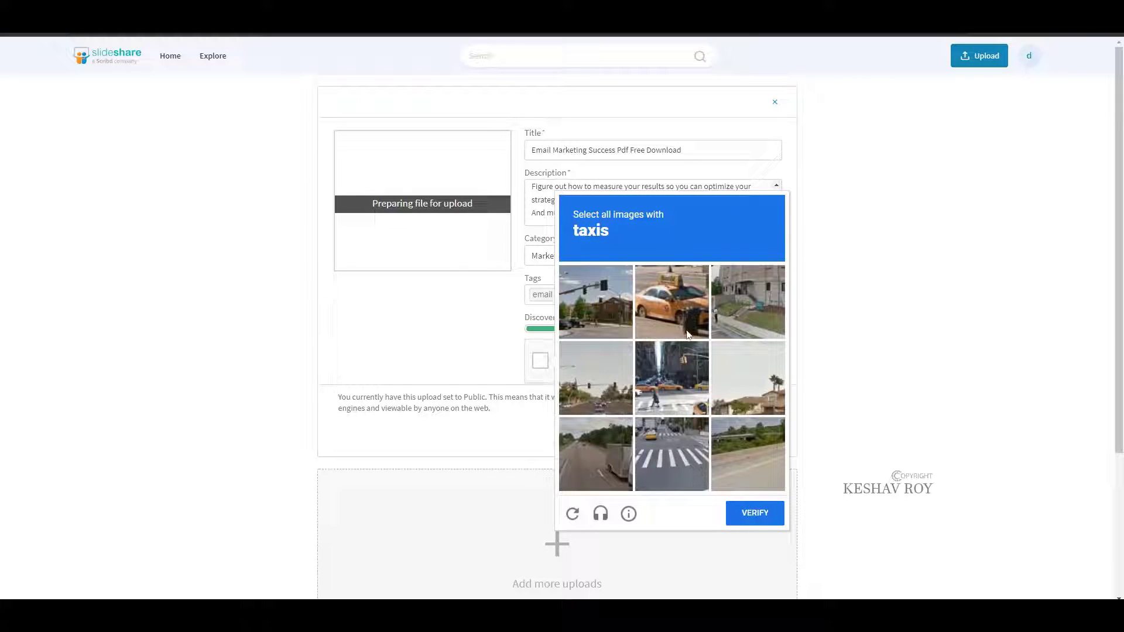
click(685, 328)
click(679, 380)
click(679, 451)
click(741, 516)
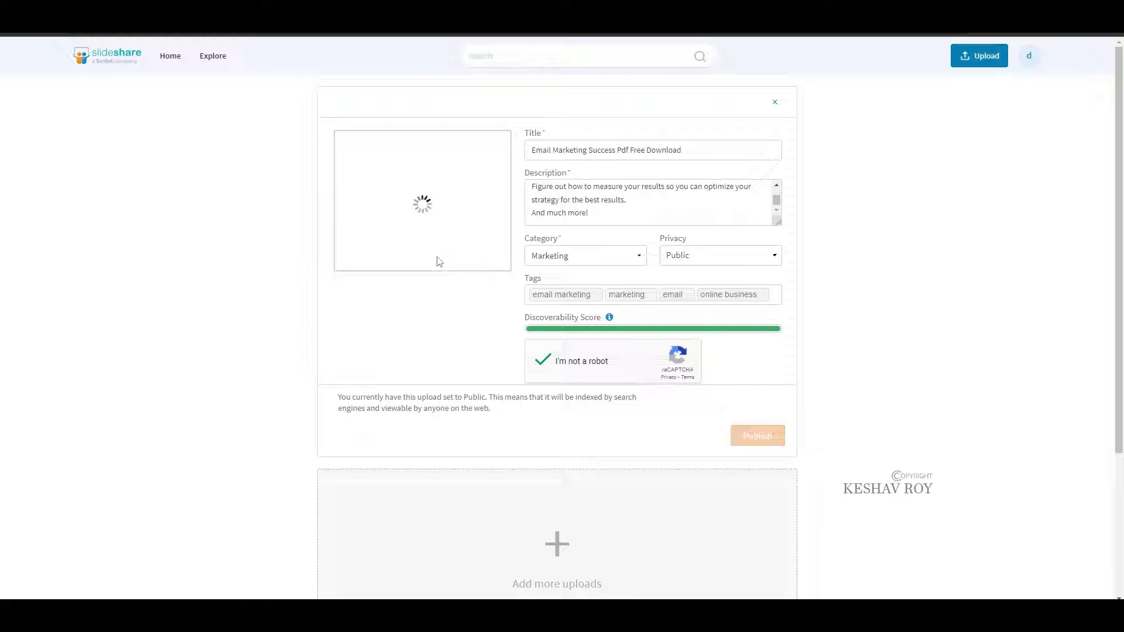
Check the uploaded PDF's preview pages and publish the document with Public privacy
scroll(527, 398, down, 1)
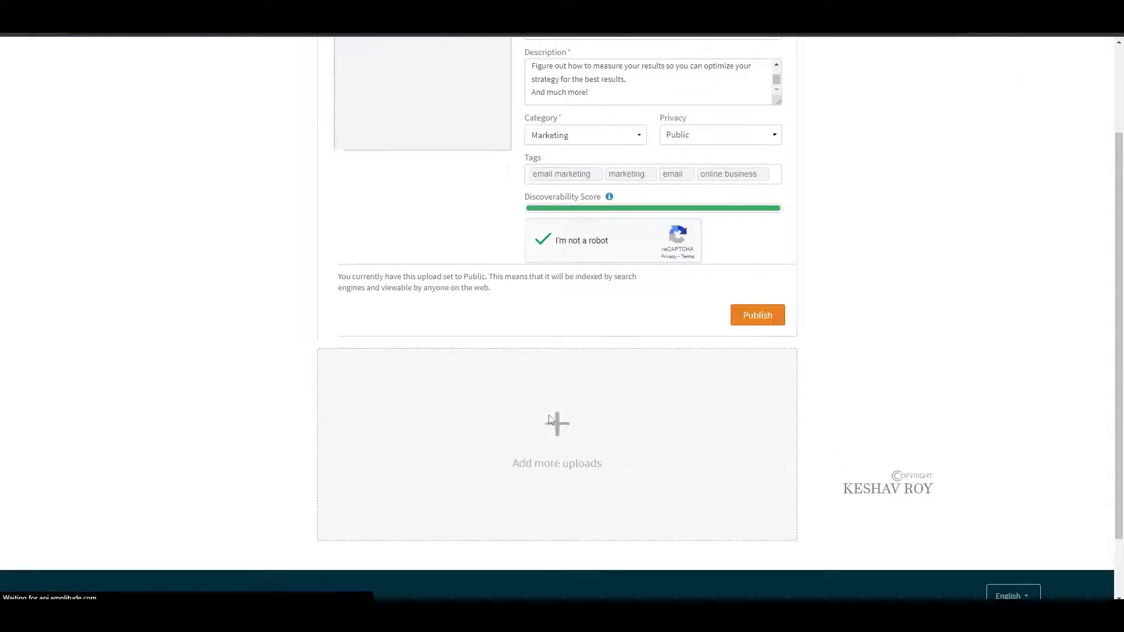
scroll(468, 339, up, 1)
scroll(485, 169, down, 5)
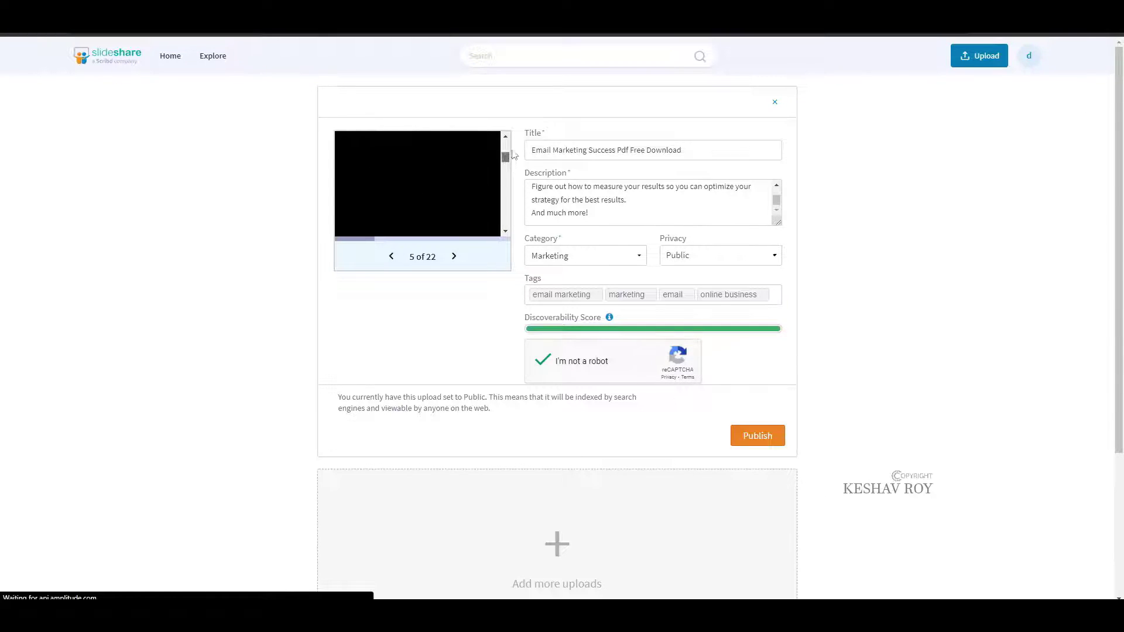
scroll(509, 159, up, 2)
scroll(459, 175, down, 10)
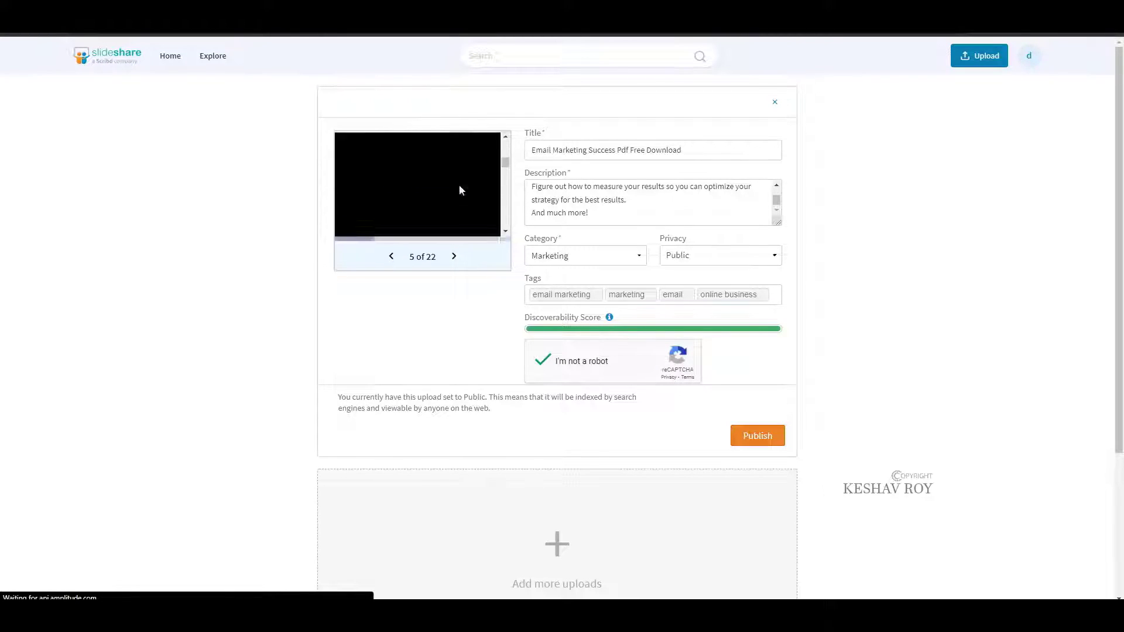
click(528, 214)
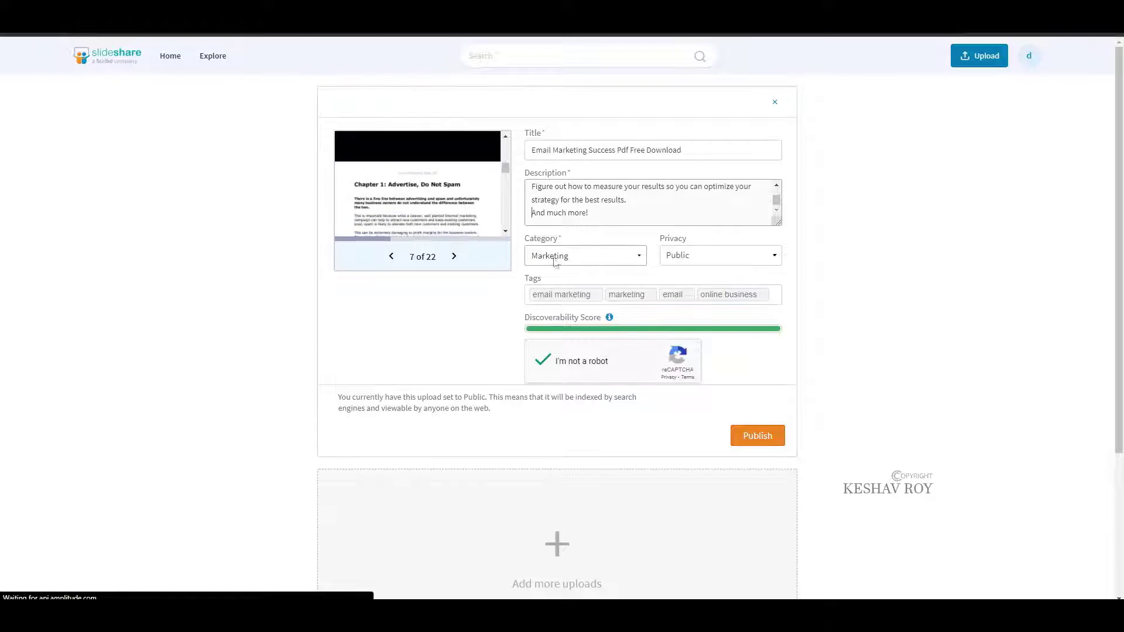
scroll(774, 425, down, 4)
click(755, 240)
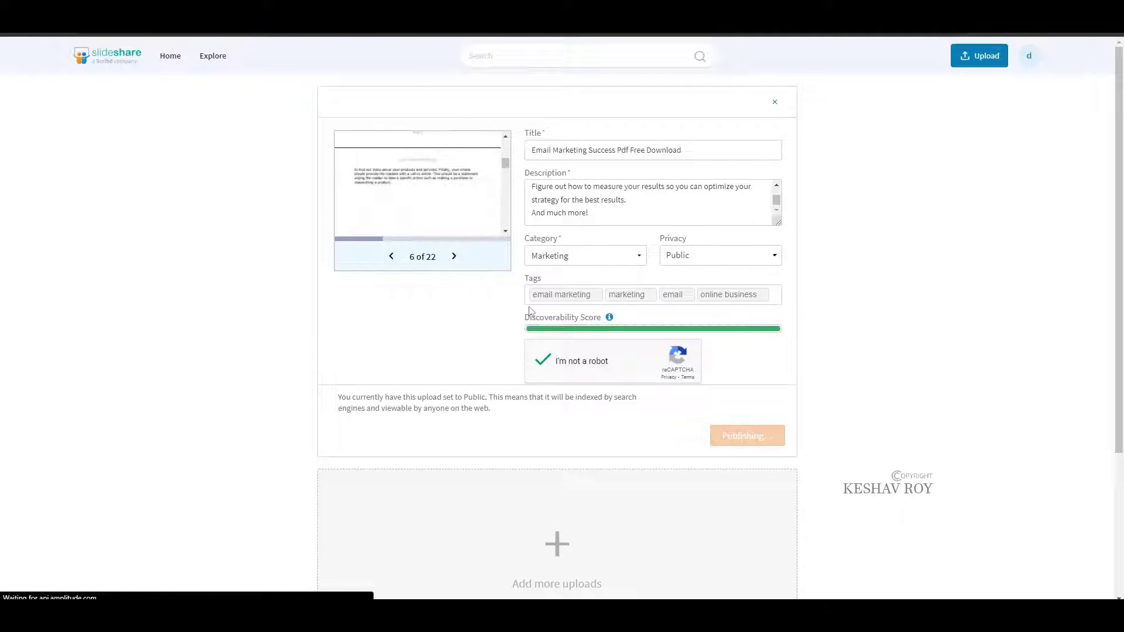
scroll(518, 280, down, 3)
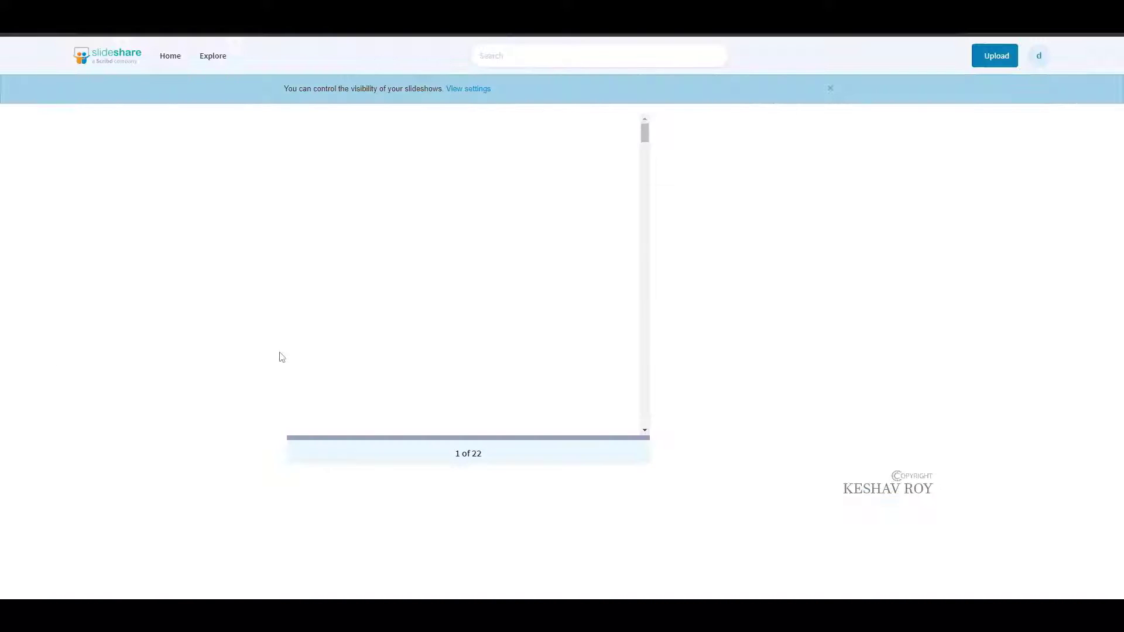
Review the published document's pages and expand its full description
scroll(523, 327, down, 5)
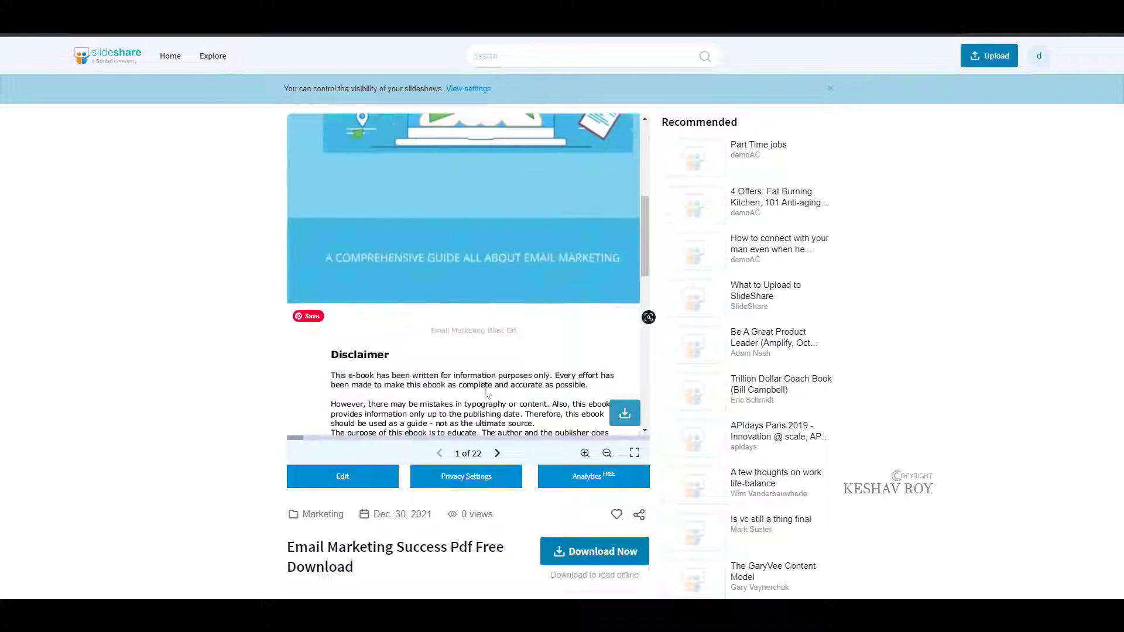
scroll(844, 308, down, 5)
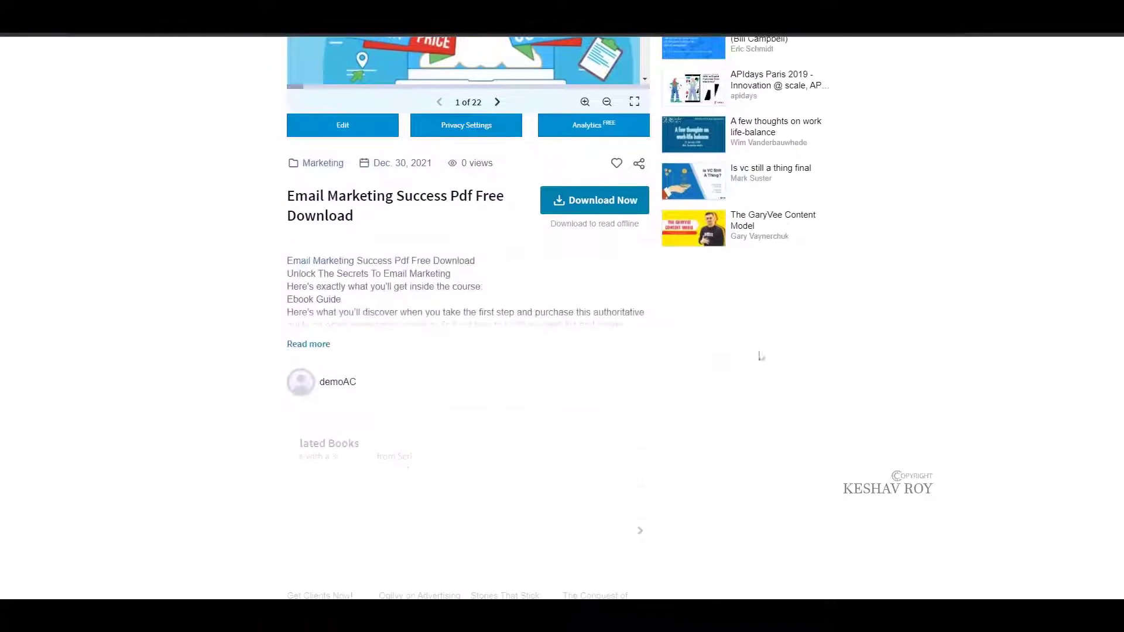
click(301, 344)
scroll(303, 349, down, 4)
scroll(304, 349, up, 9)
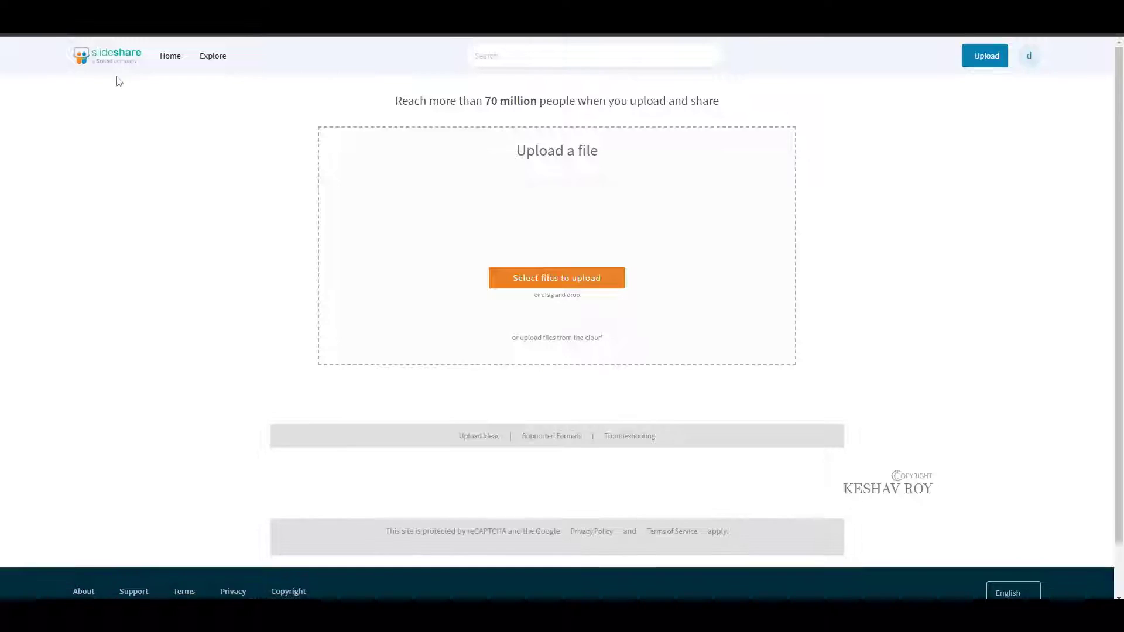
Open the account's analytics and examine the views, top content and traffic sources of all uploads
scroll(723, 153, down, 1)
scroll(723, 154, up, 1)
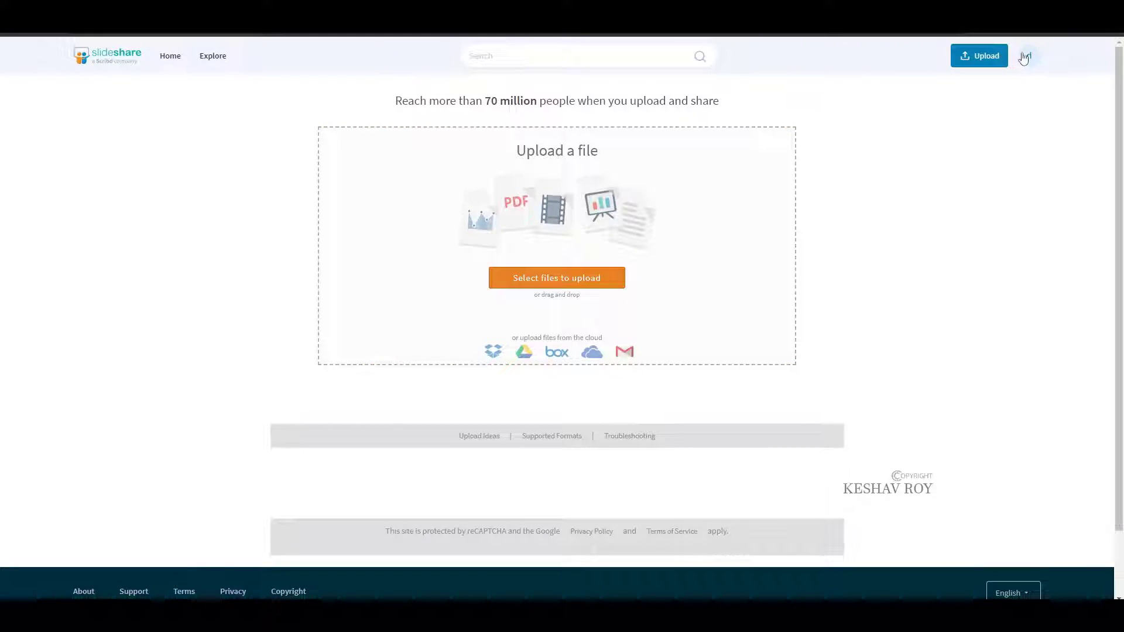
click(1025, 56)
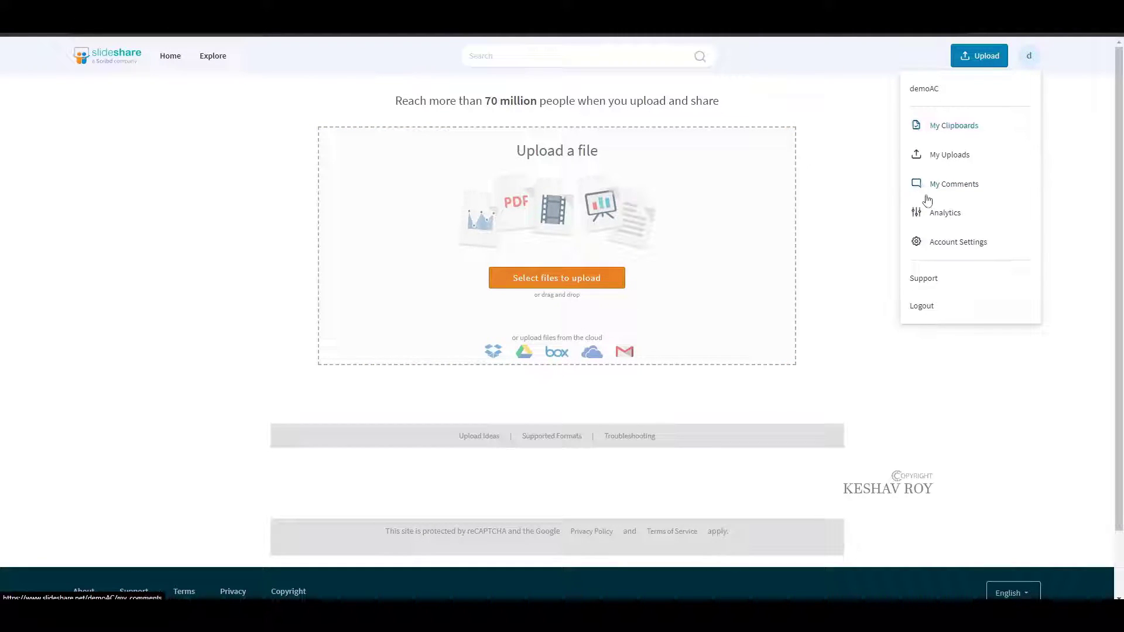
click(936, 217)
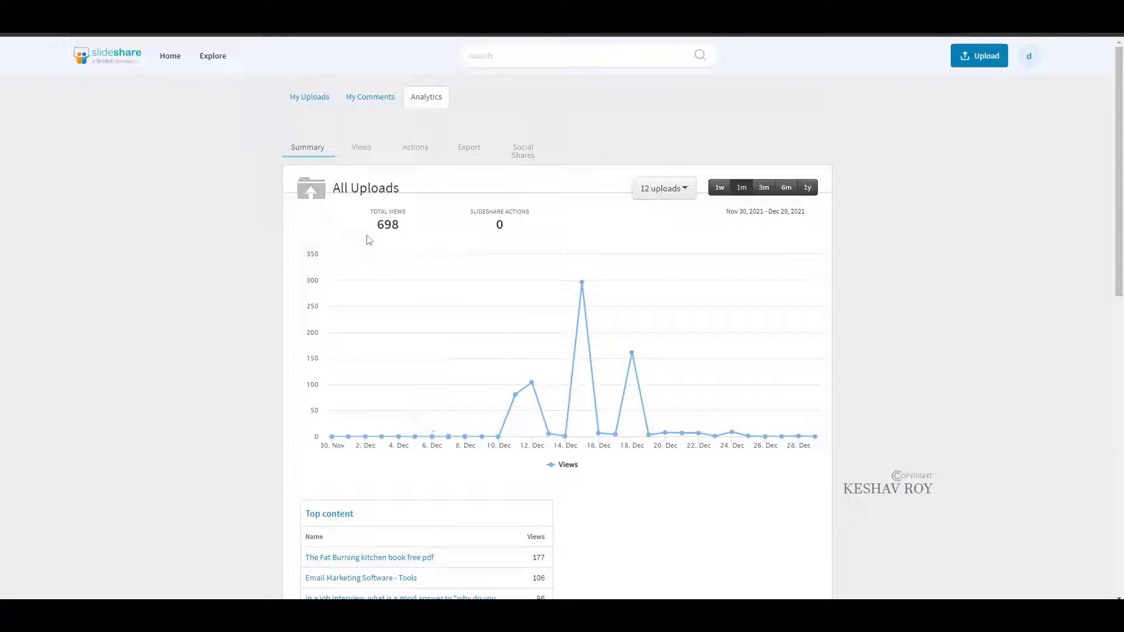
scroll(749, 228, down, 3)
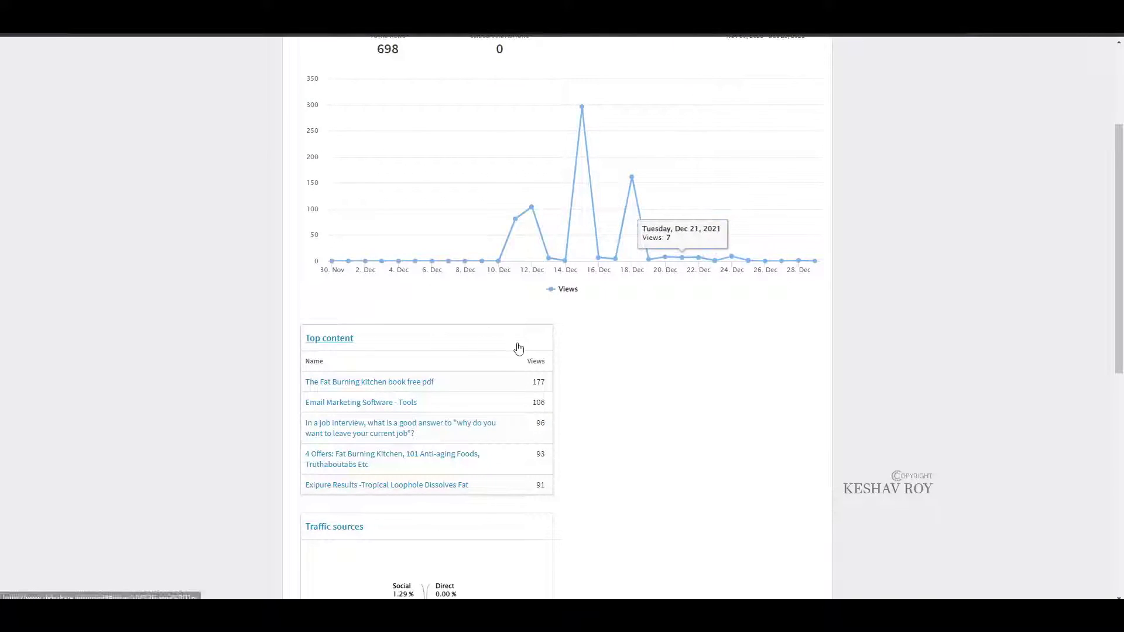
scroll(442, 358, down, 3)
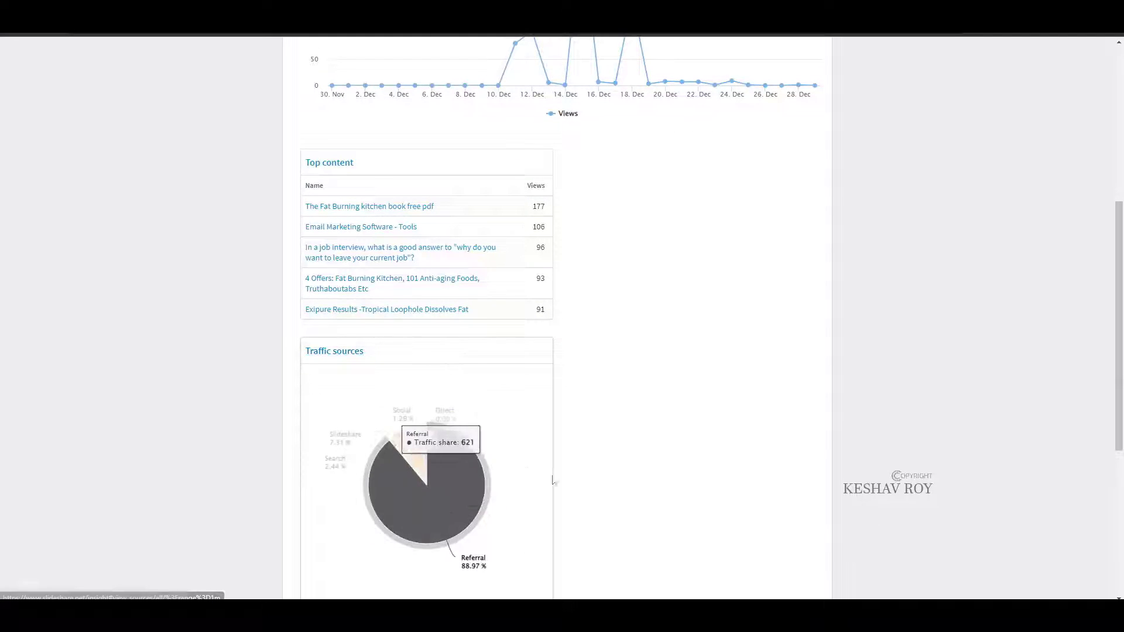
scroll(544, 474, down, 2)
scroll(574, 476, up, 5)
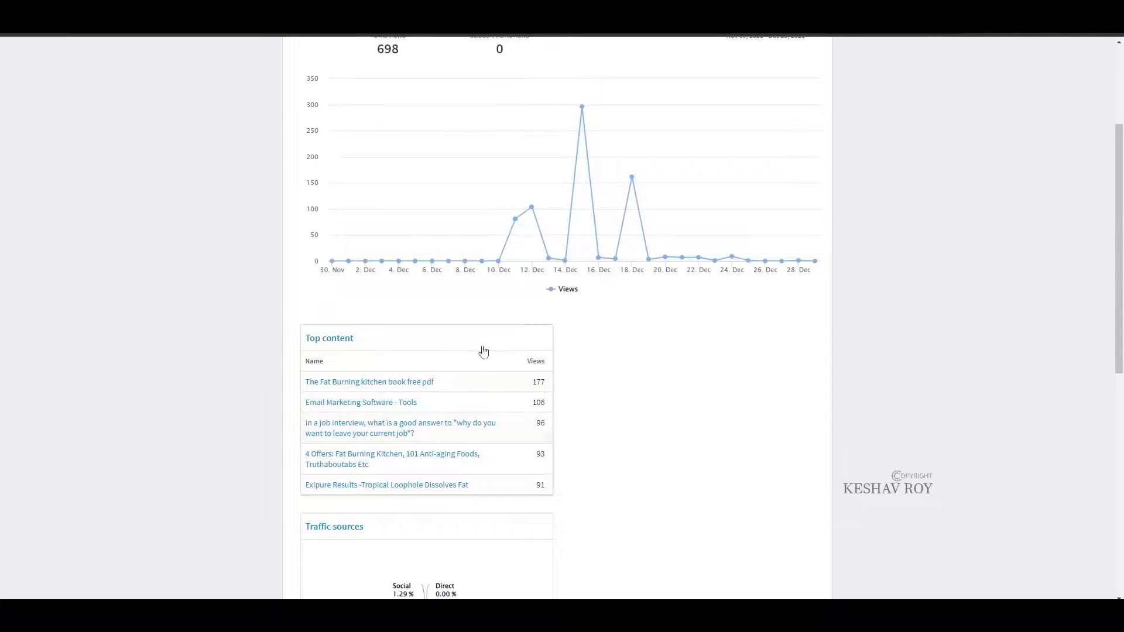
scroll(601, 230, up, 1)
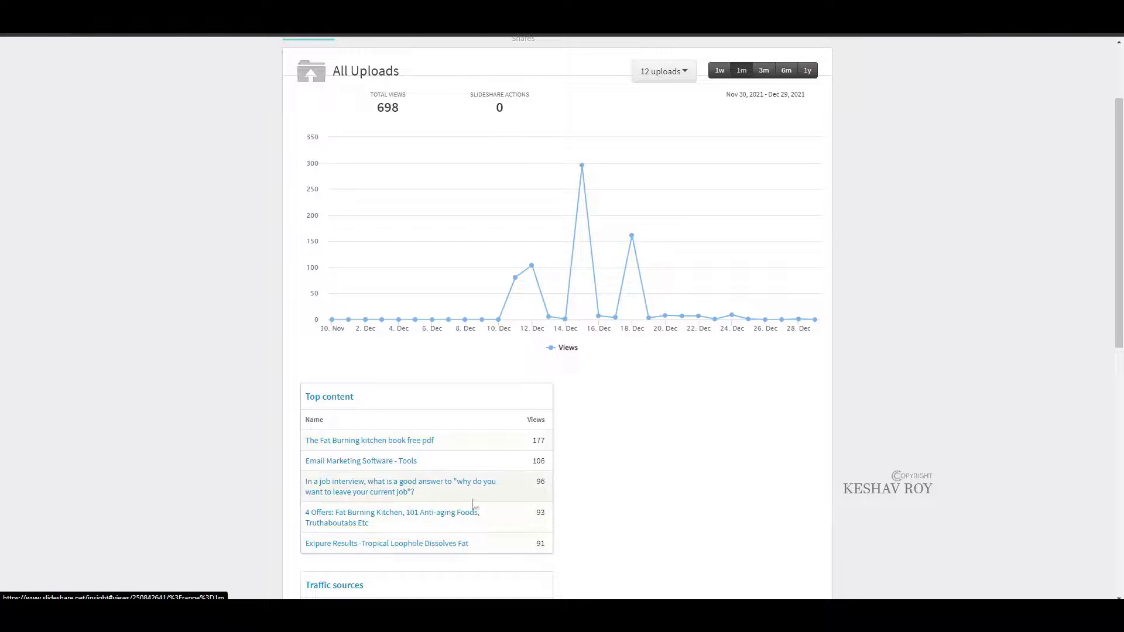
scroll(520, 199, up, 2)
Set the analytics period to 3m and examine the views chart, top content and traffic sources
click(761, 189)
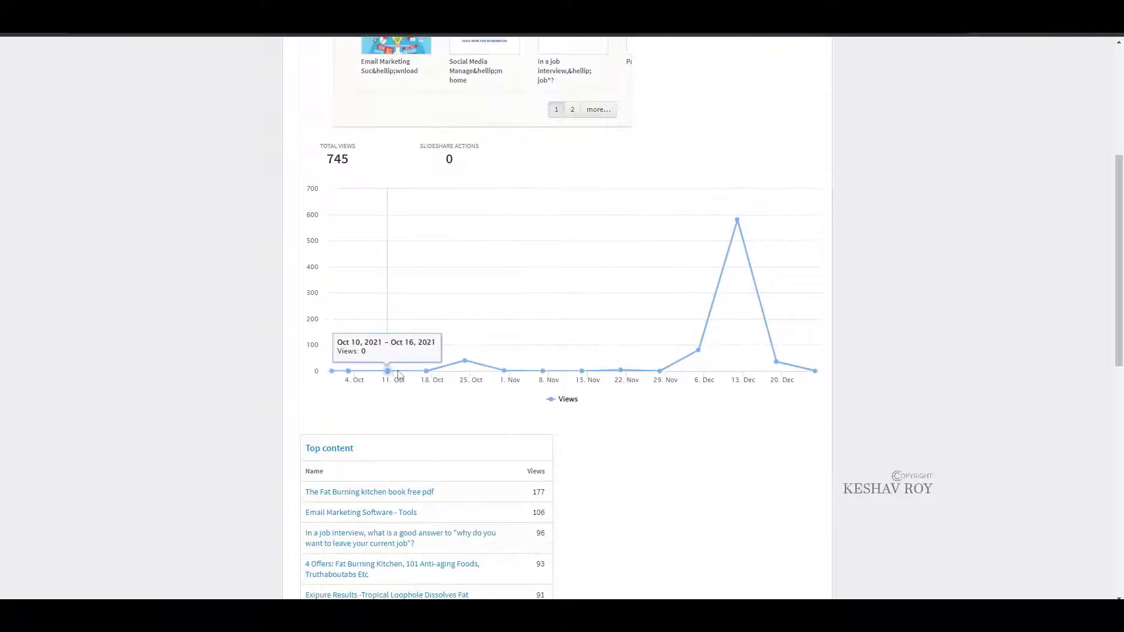
mouse_move(455, 367)
scroll(454, 367, down, 4)
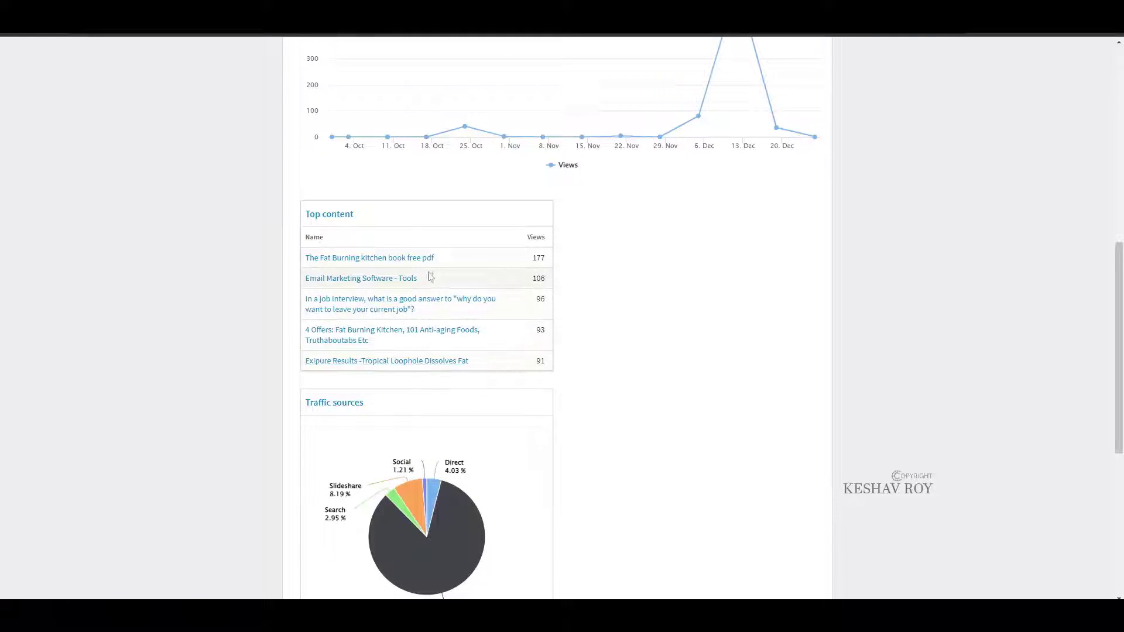
scroll(351, 278, up, 9)
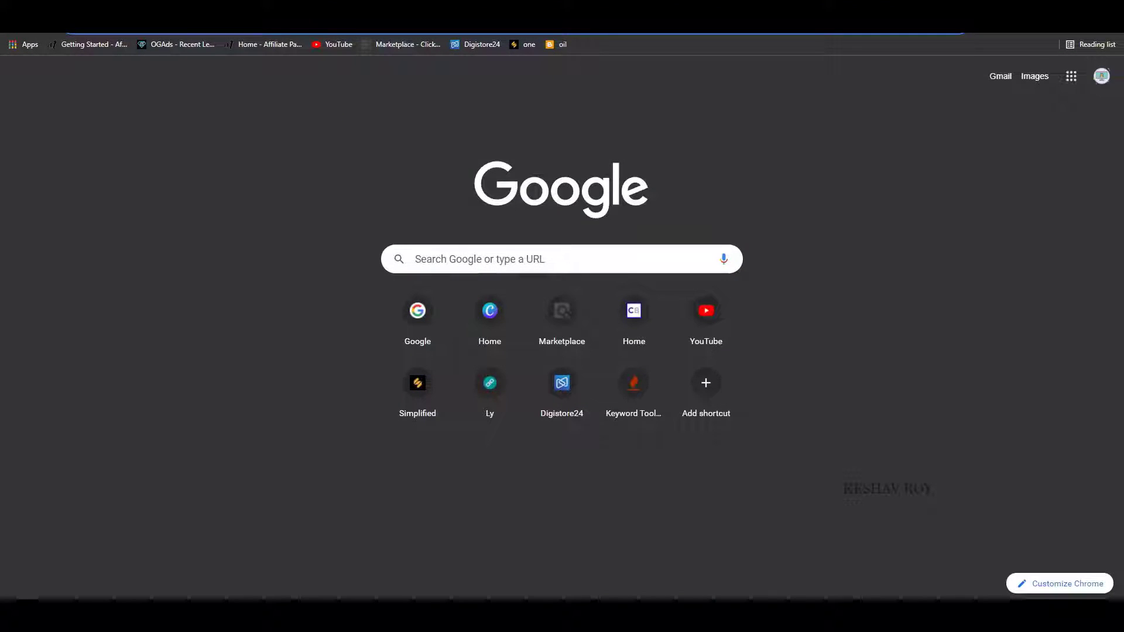
text(pdfesc)
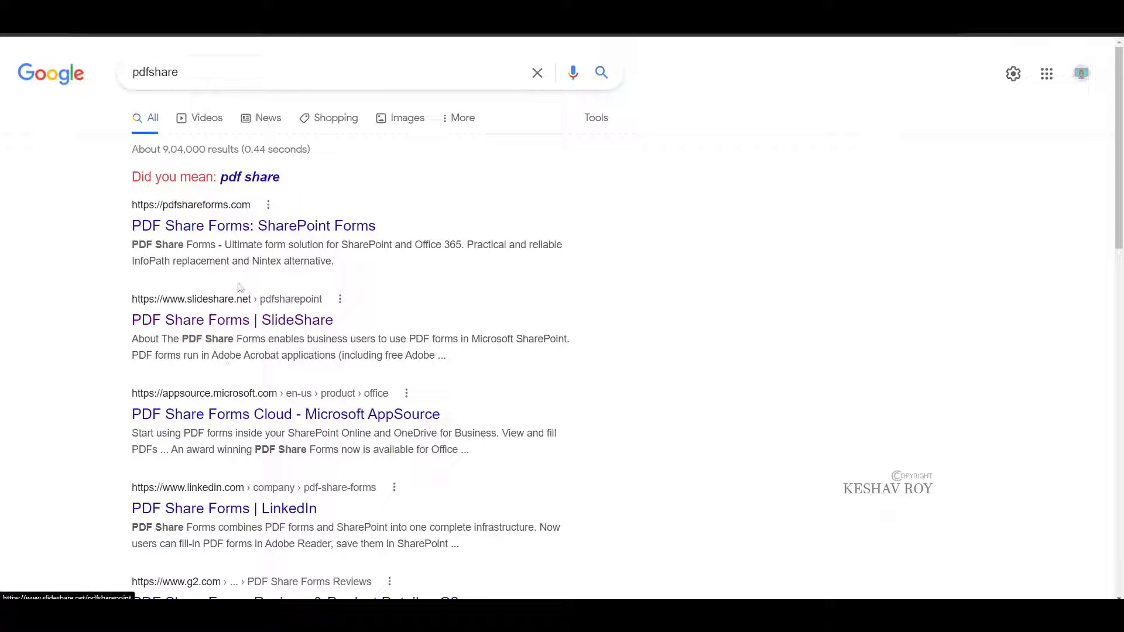
click(261, 178)
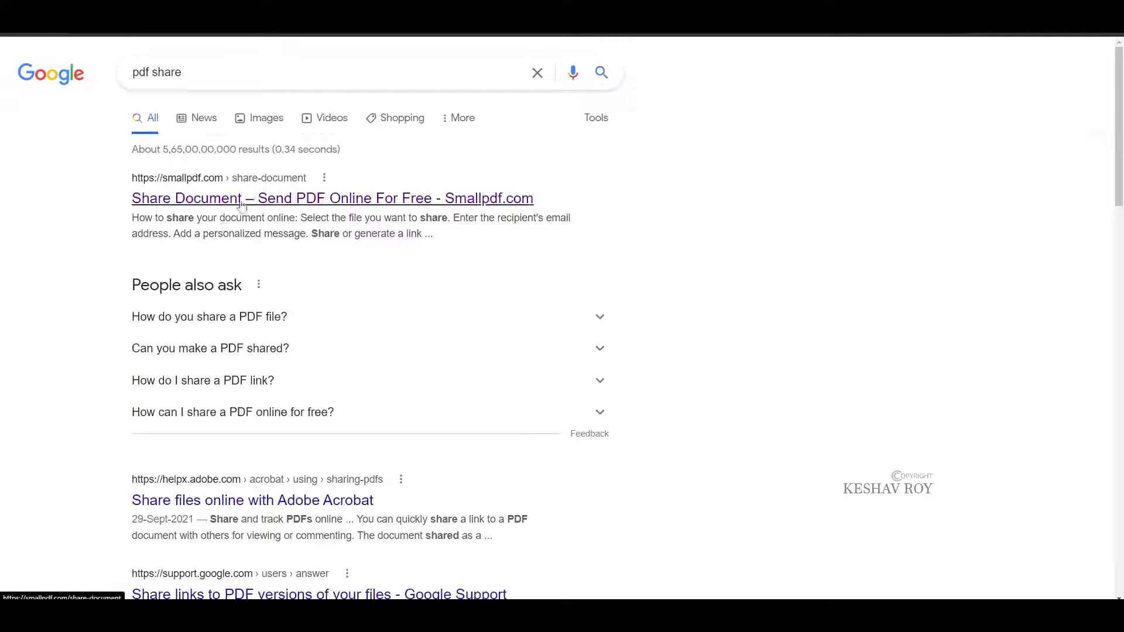
scroll(238, 353, down, 3)
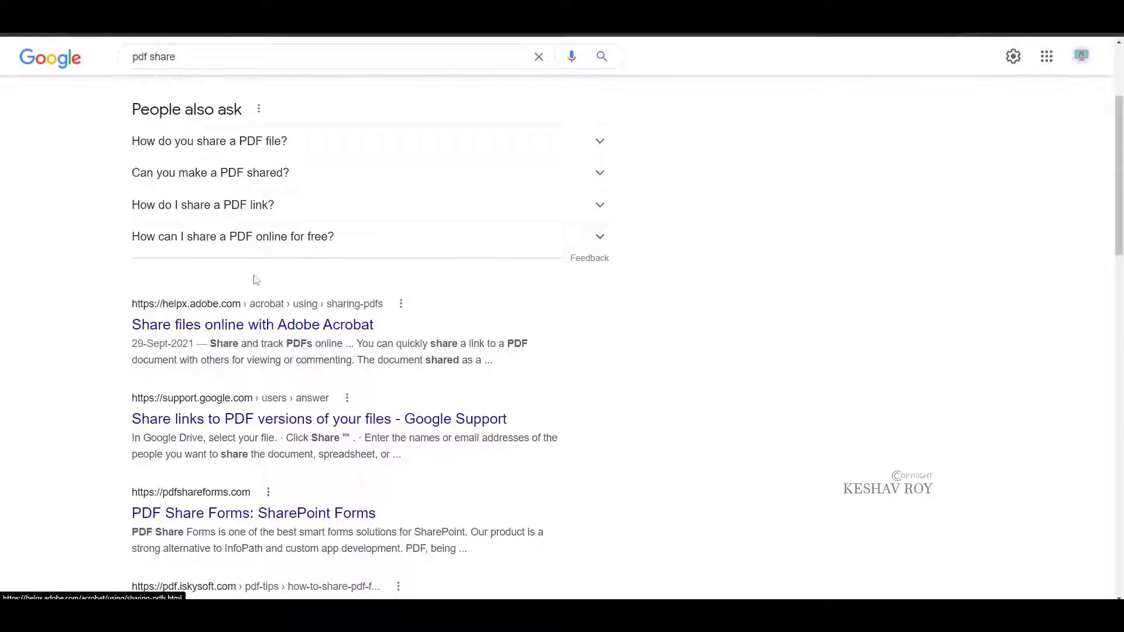
scroll(251, 281, up, 3)
Search Google for "pdf drive" and open the PDF Drive website from the results
drag(170, 82, 153, 82)
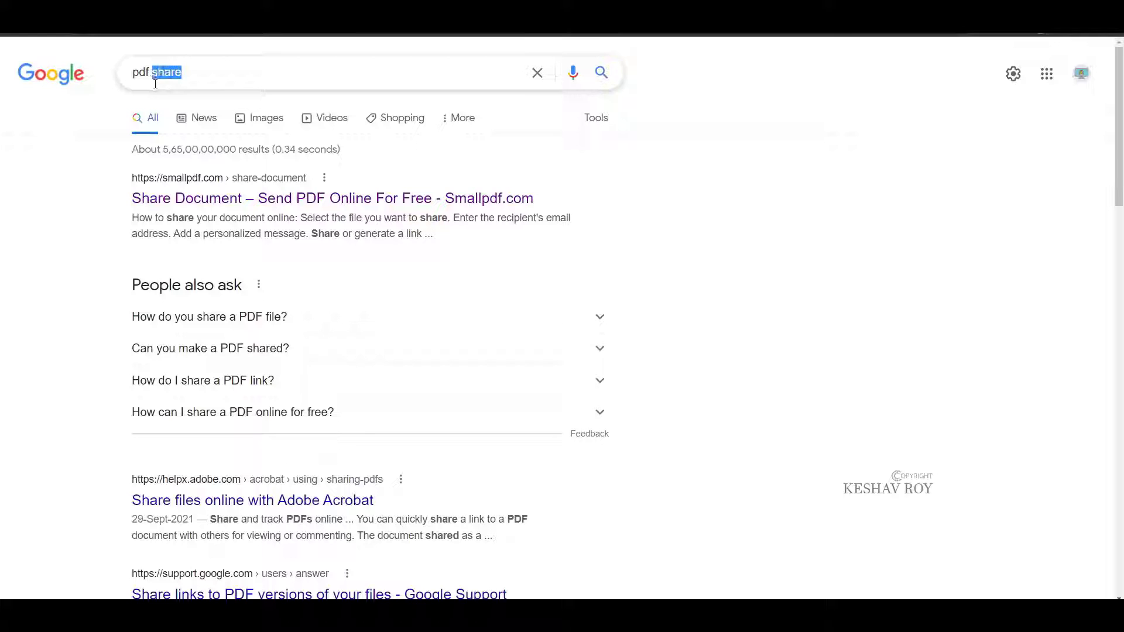
text(drive)
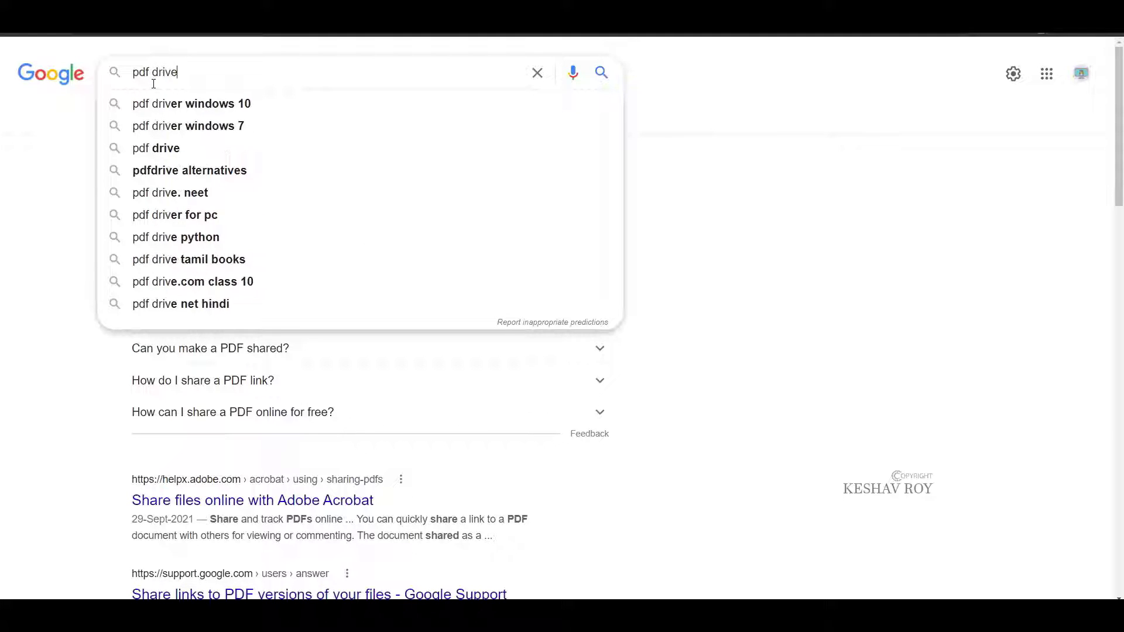
key(Return)
click(208, 199)
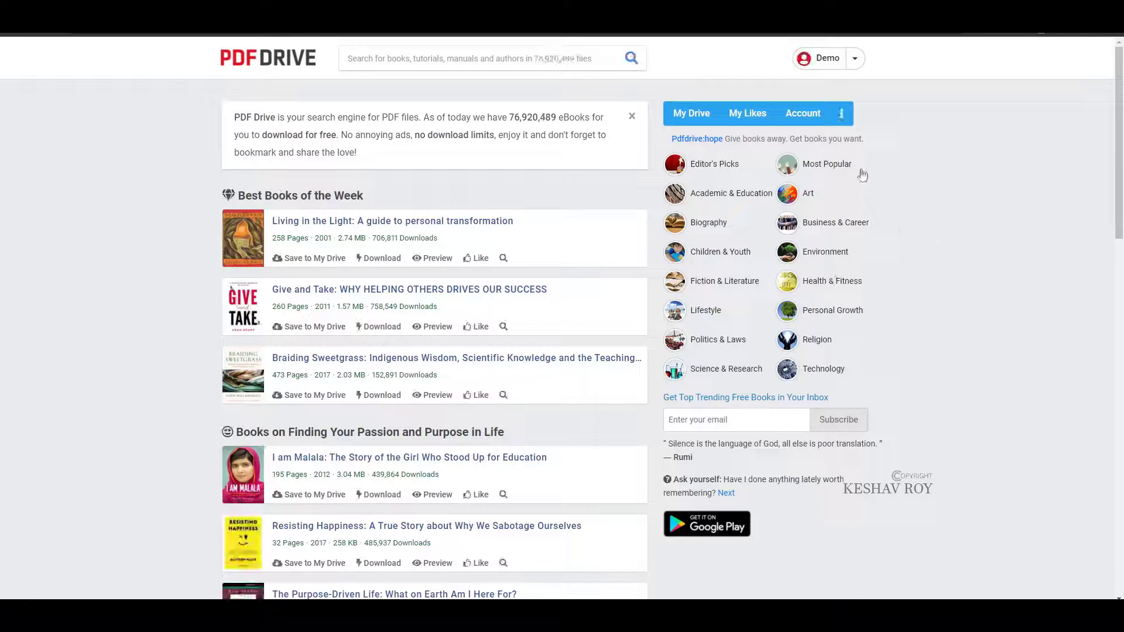
Examine PDF Drive's Similarweb traffic data, including monthly visits and the top countries' shares
scroll(896, 83, down, 4)
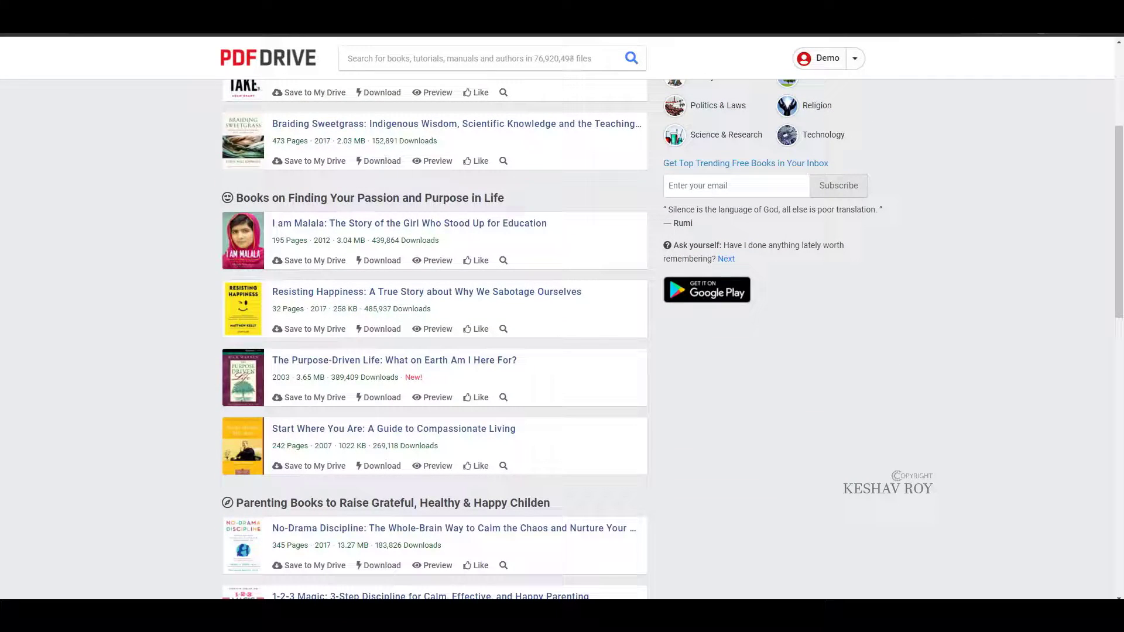
click(1041, 25)
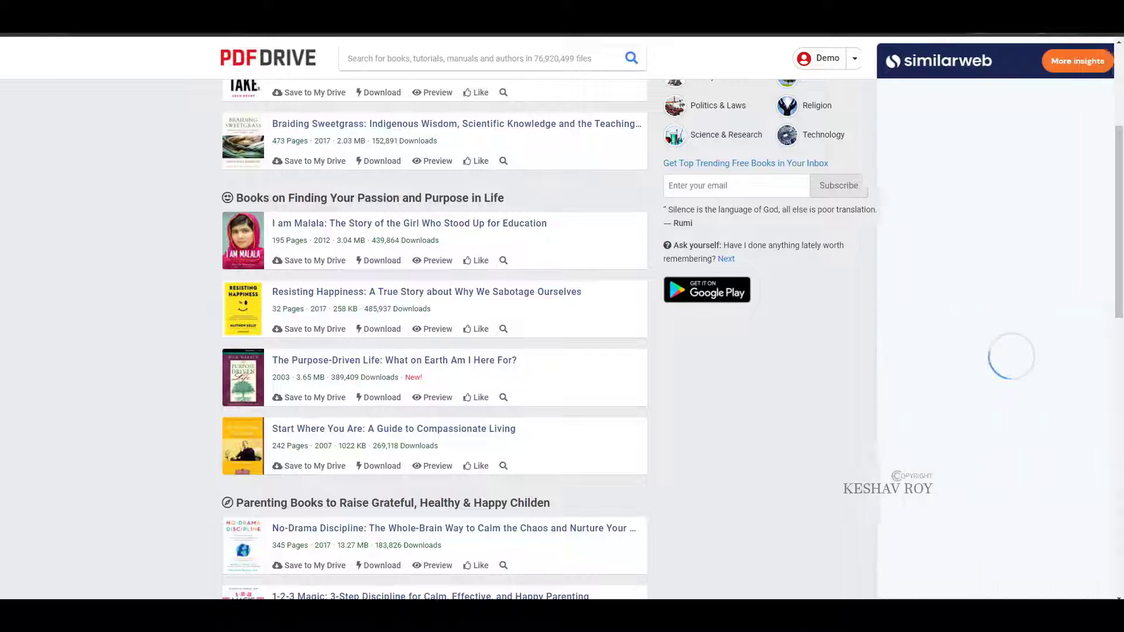
scroll(1061, 360, down, 5)
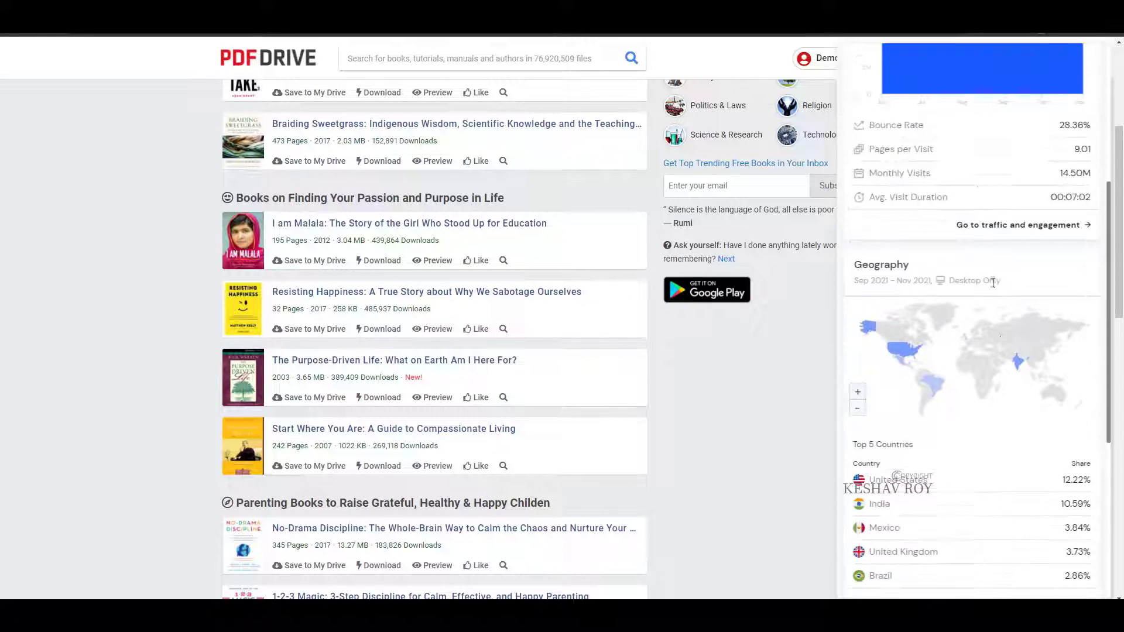
scroll(1053, 342, down, 2)
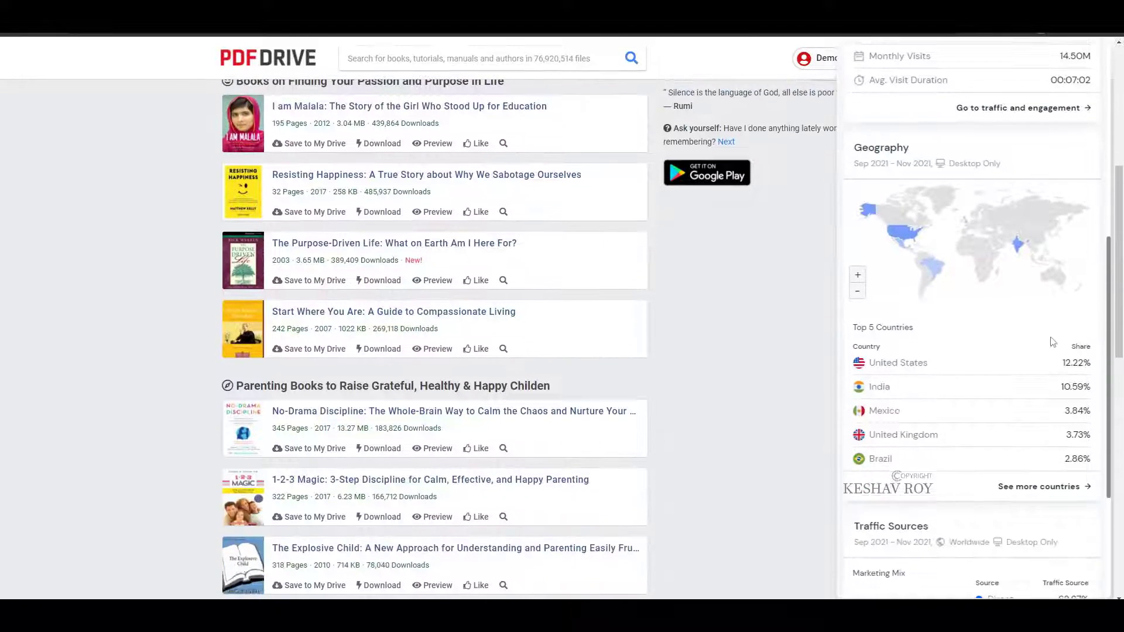
drag(1055, 366, 1115, 369)
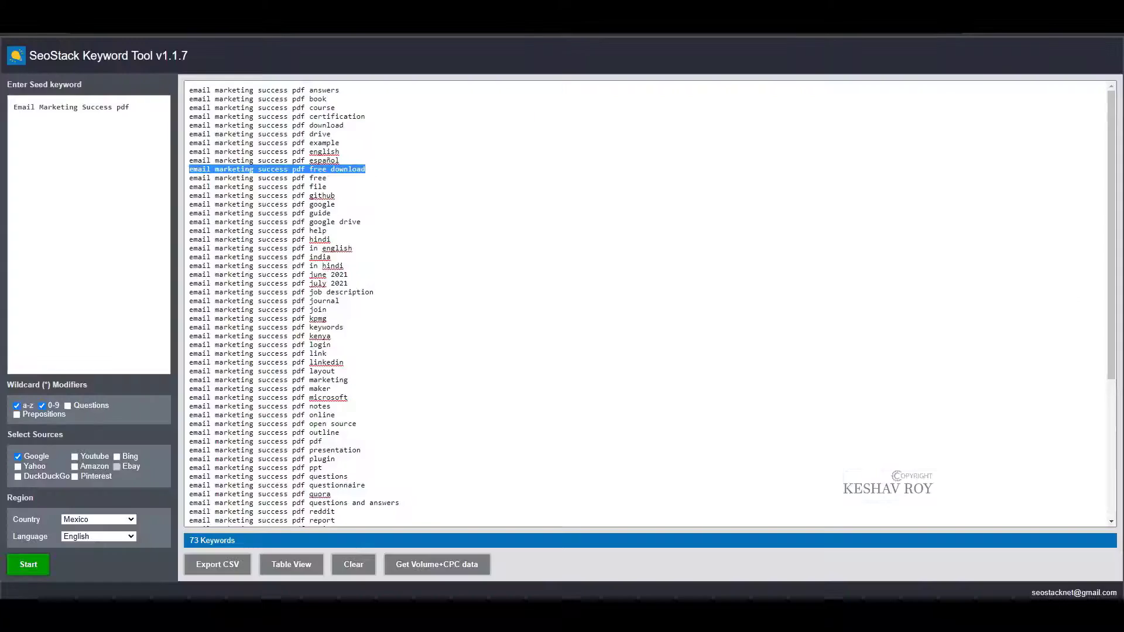
Switch to SeoStack Keyword Tool, clear the previous keyword results and set the country to United States
click(137, 113)
drag(137, 113, 11, 110)
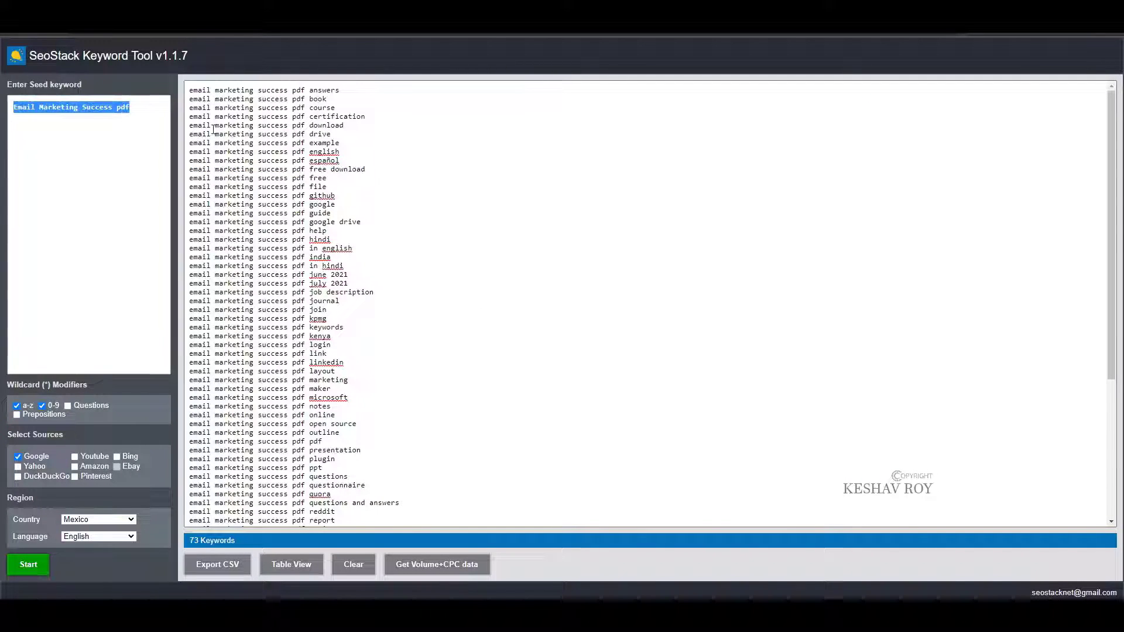
click(363, 564)
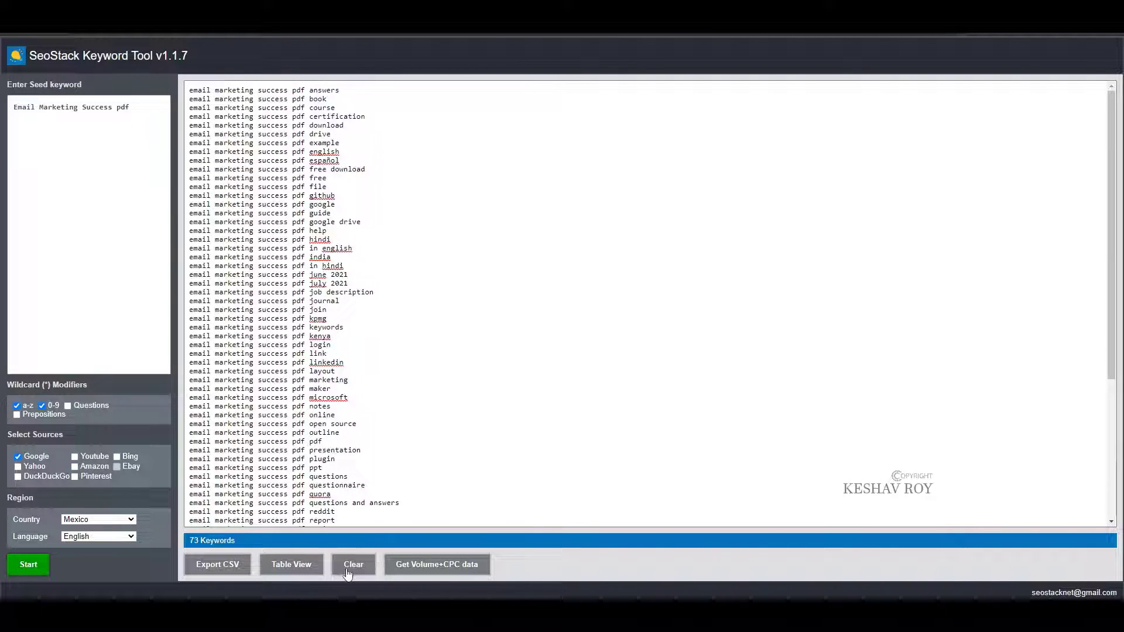
click(130, 524)
key(u)
key(u)
key(u)
key(u)
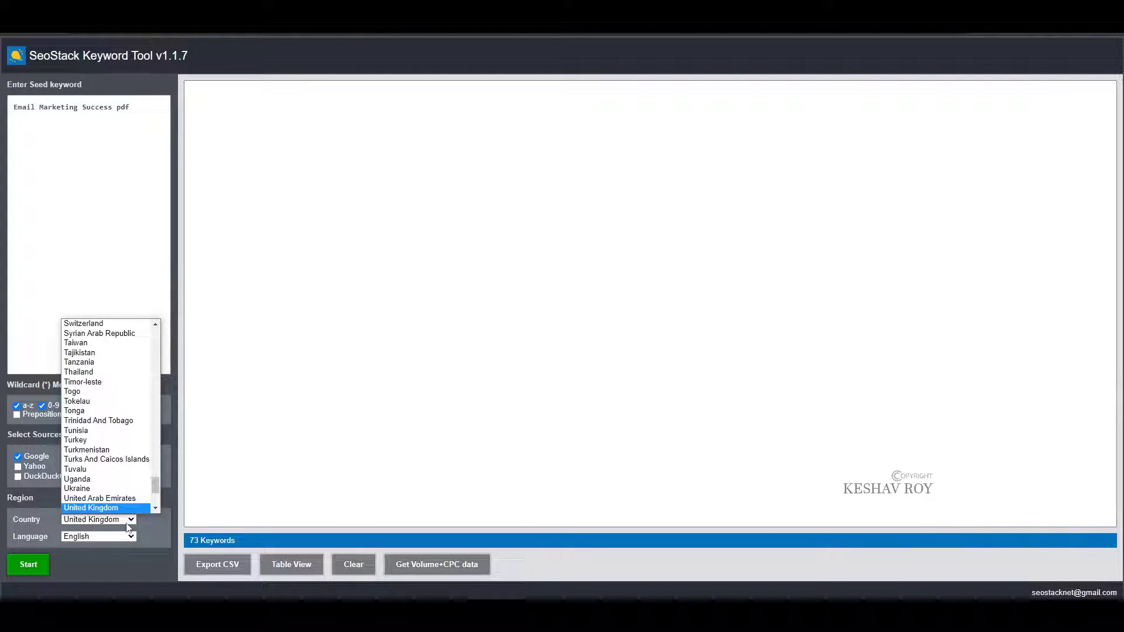
key(u)
key(Return)
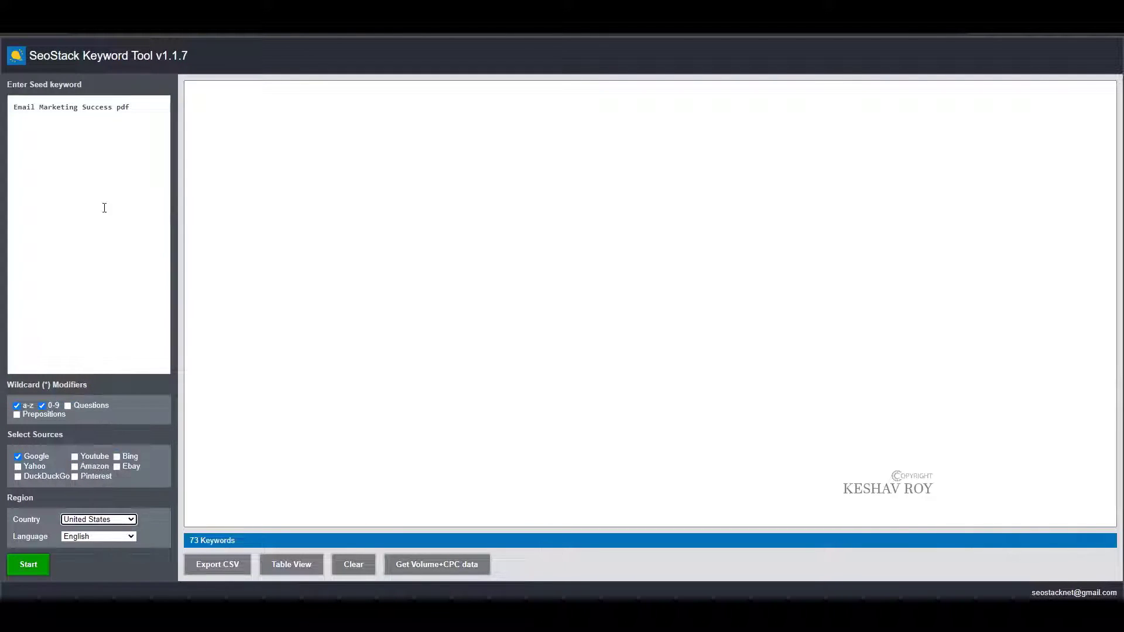
Enter "Email Marketing Success" and "Email Marketing Success pdf" as separate seed keywords and run the keyword search
drag(131, 107, 13, 107)
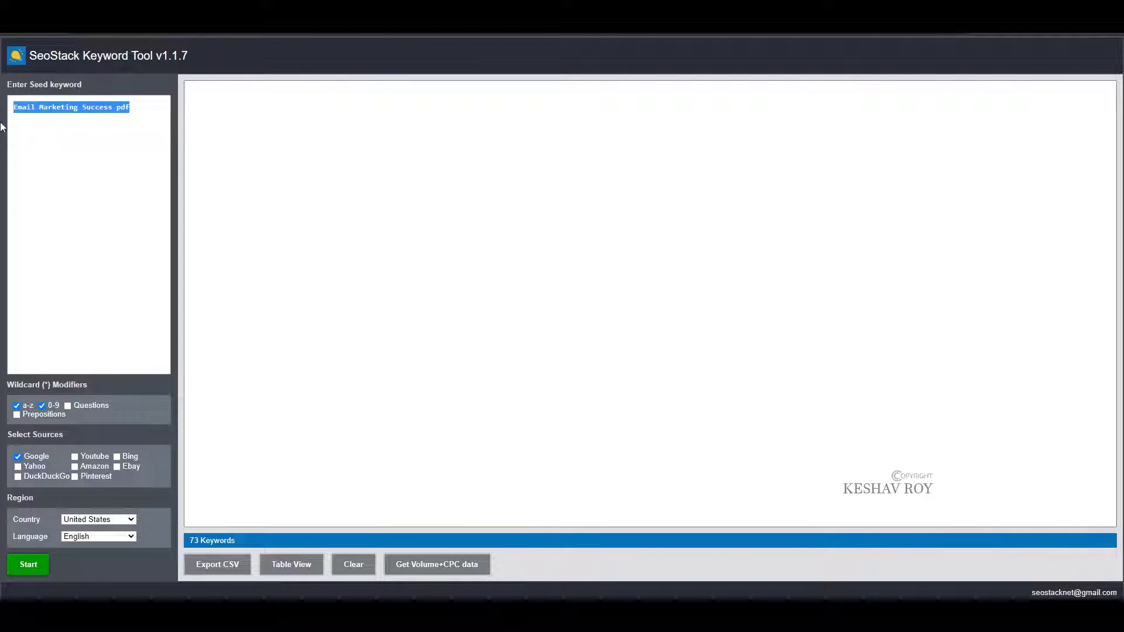
click(113, 118)
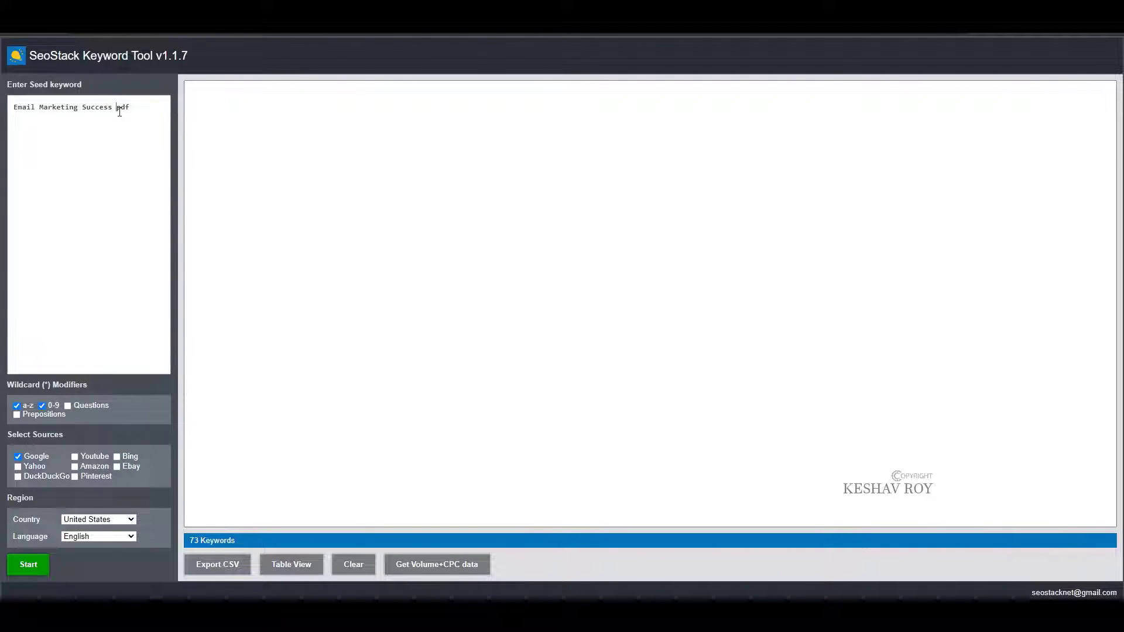
triple_click(119, 112)
key(ctrl+c)
click(119, 112)
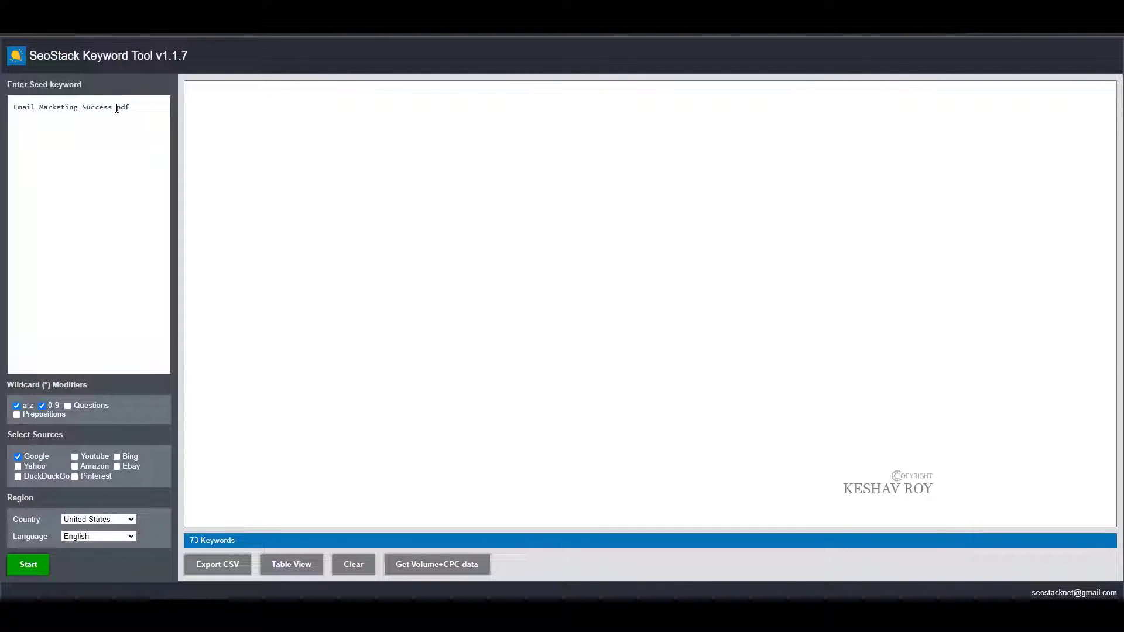
key(BackSpace)
key(Return)
key(ctrl+v)
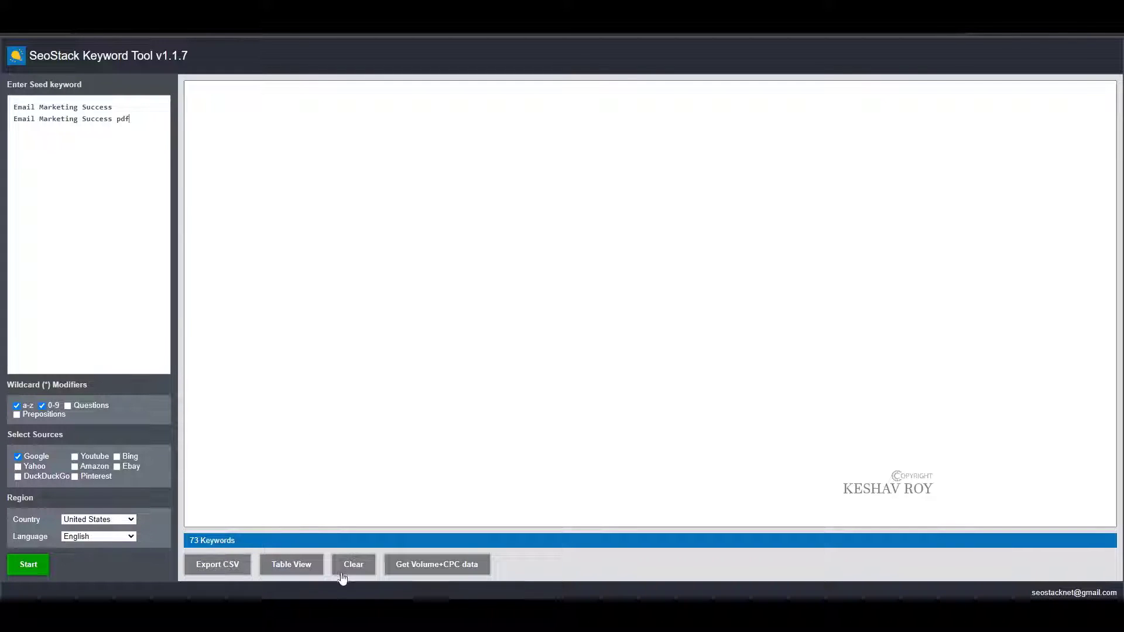
click(38, 565)
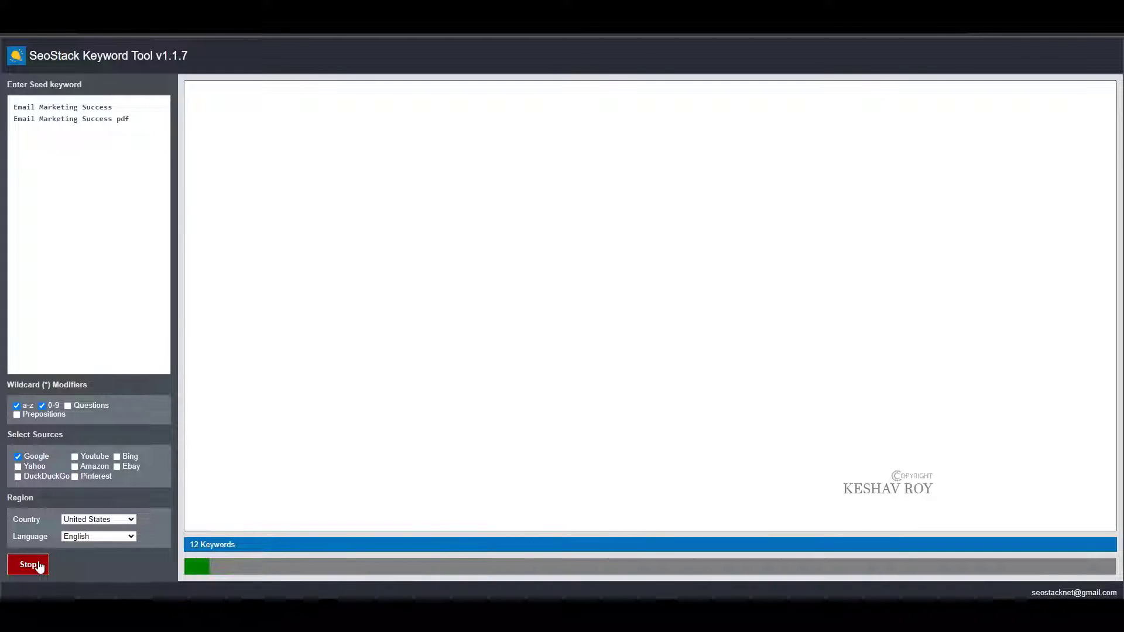
click(38, 565)
click(39, 565)
Review the generated keyword list and copy the keyword "email marketing success pdf course"
scroll(407, 457, down, 1)
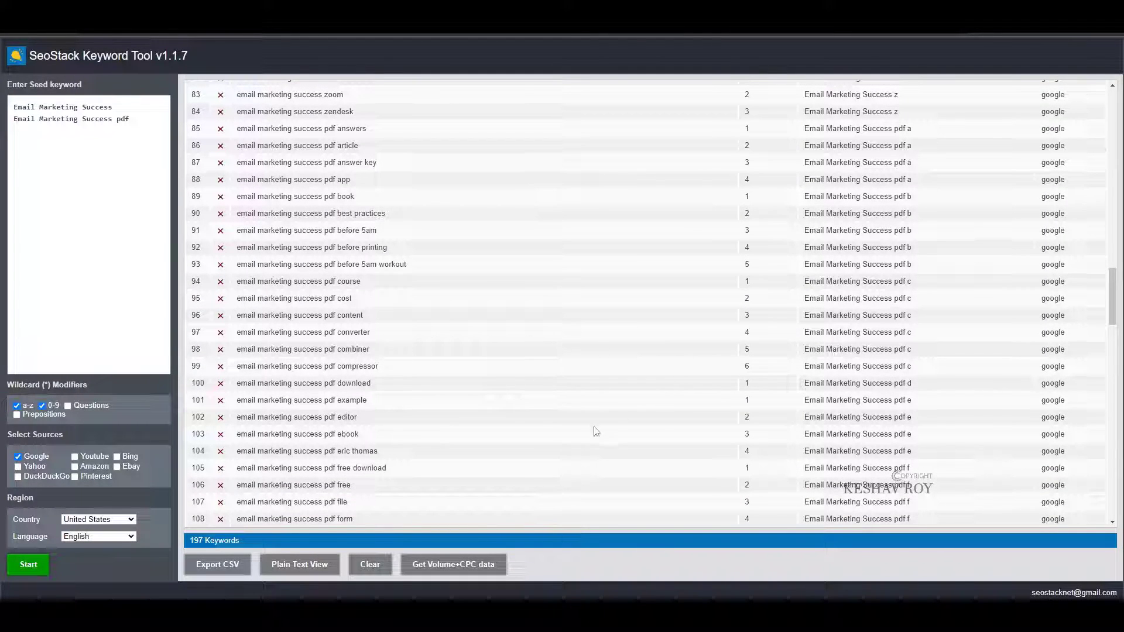
scroll(382, 333, down, 8)
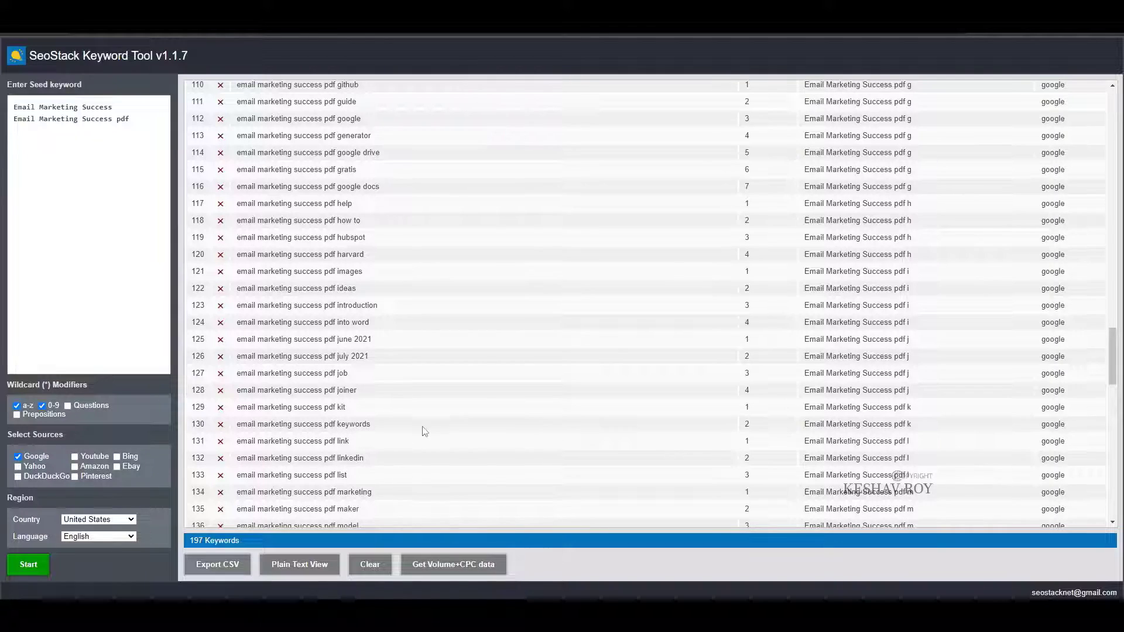
scroll(403, 381, up, 7)
scroll(390, 284, up, 2)
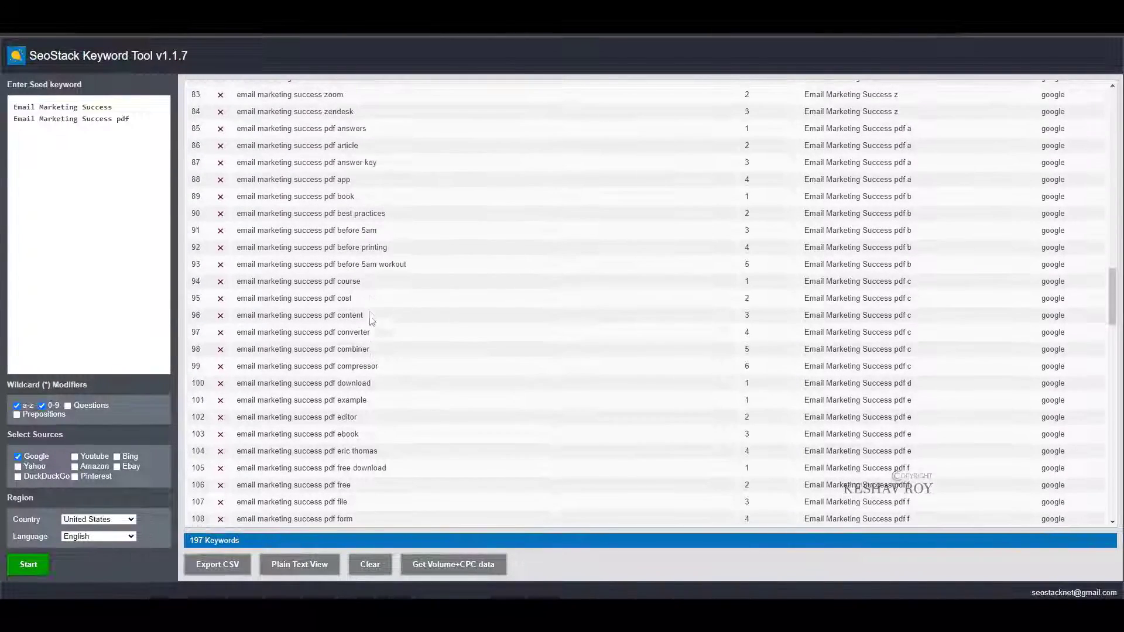
drag(361, 282, 243, 288)
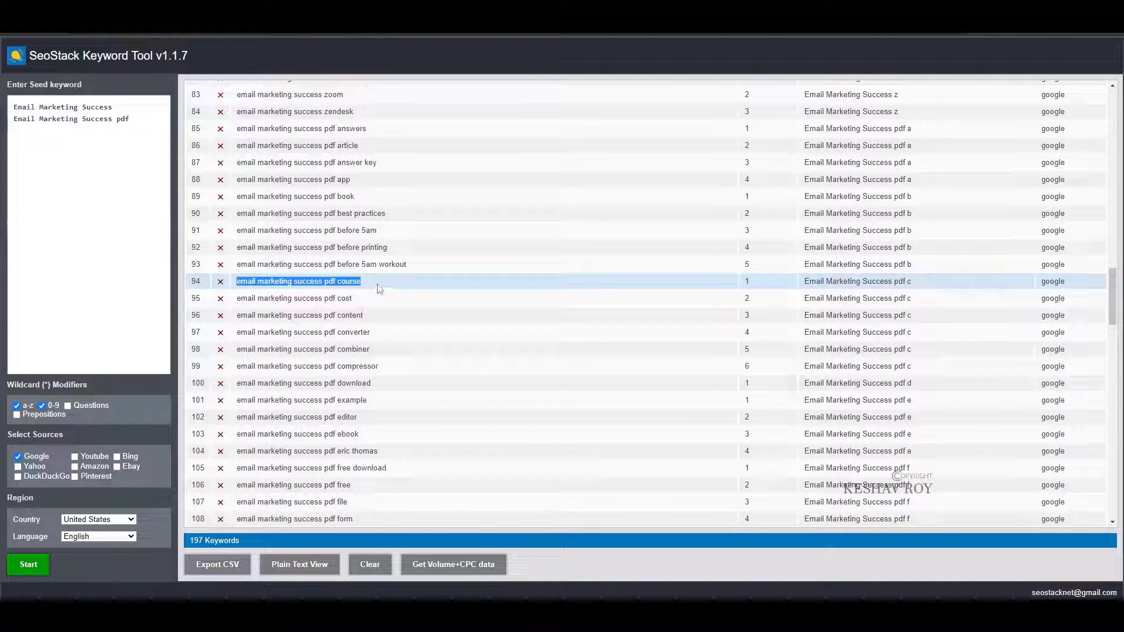
right_click(336, 280)
click(349, 291)
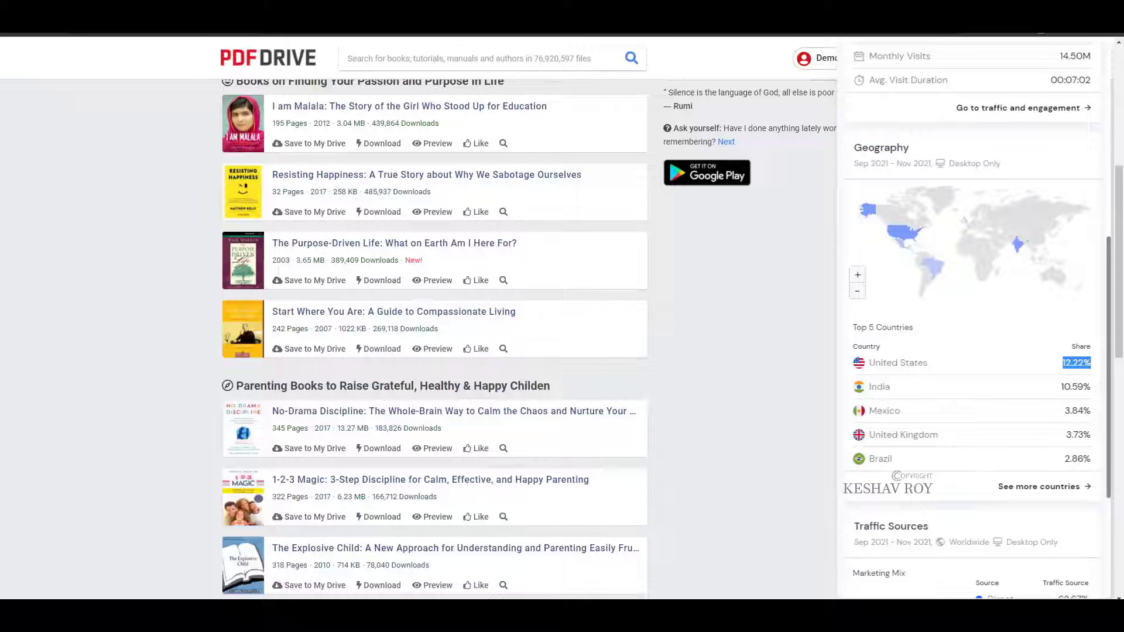
Return to PDF Drive and open the account's document upload page
scroll(321, 183, up, 4)
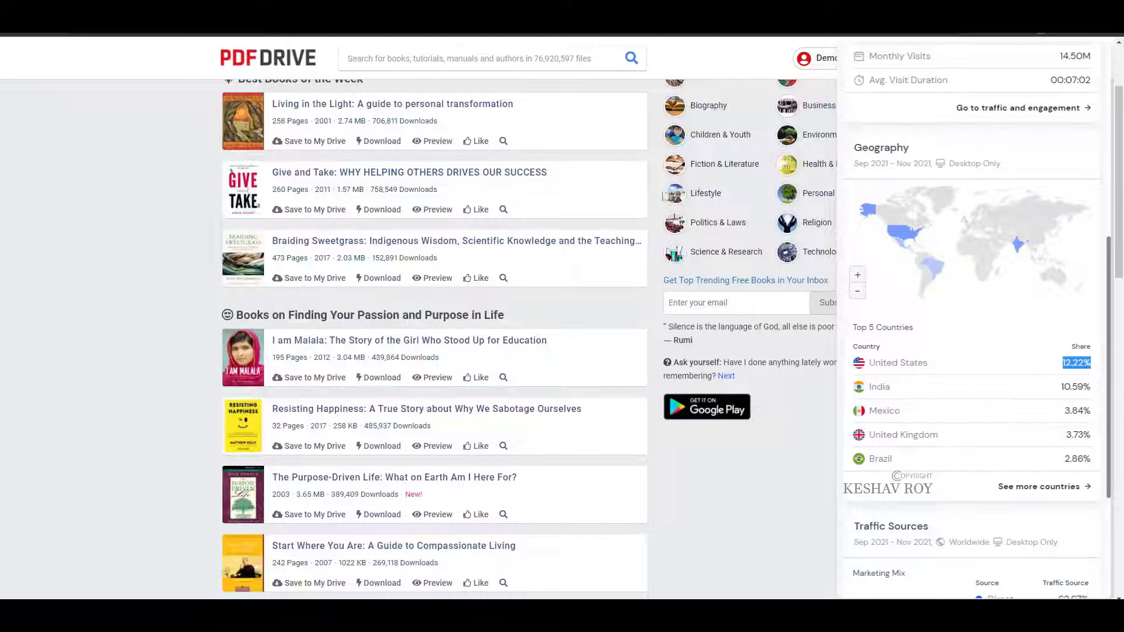
click(854, 57)
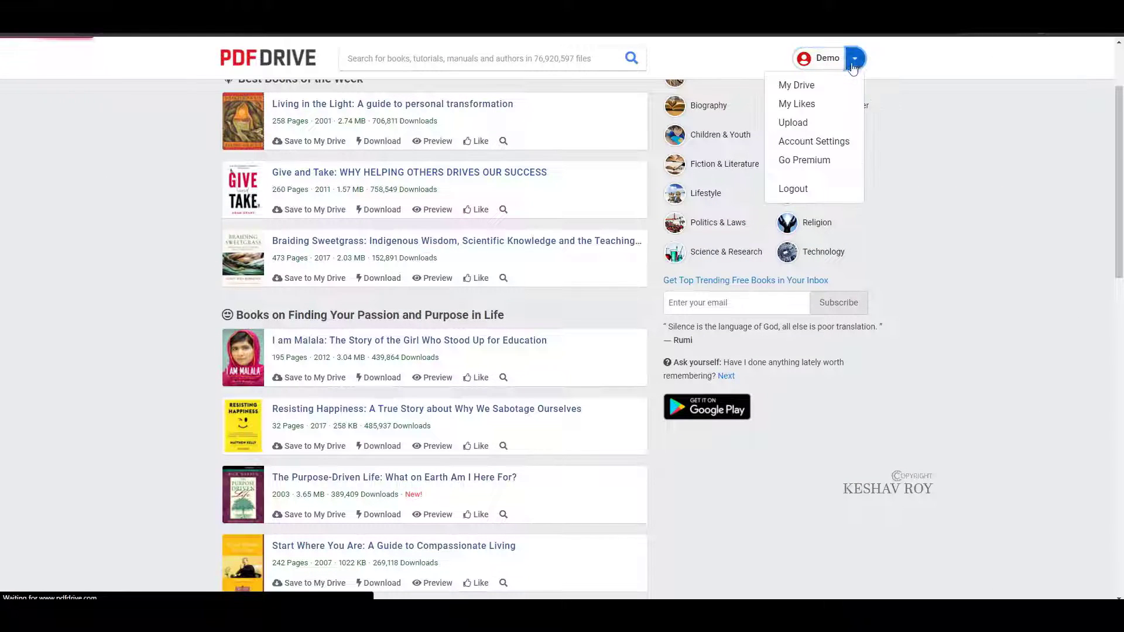
click(813, 85)
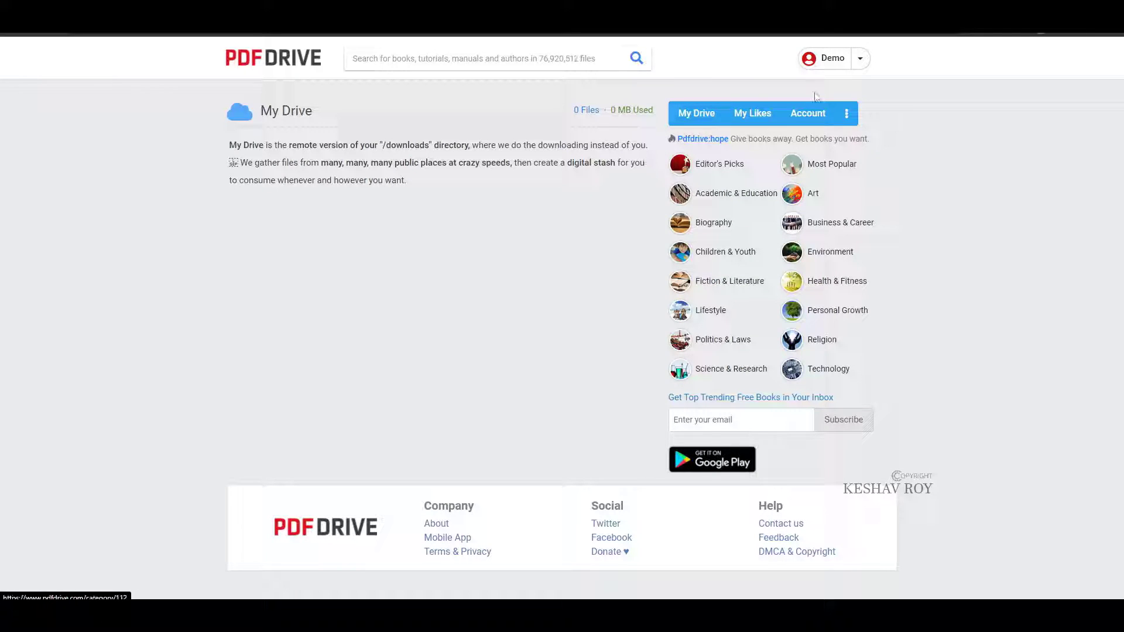
click(862, 60)
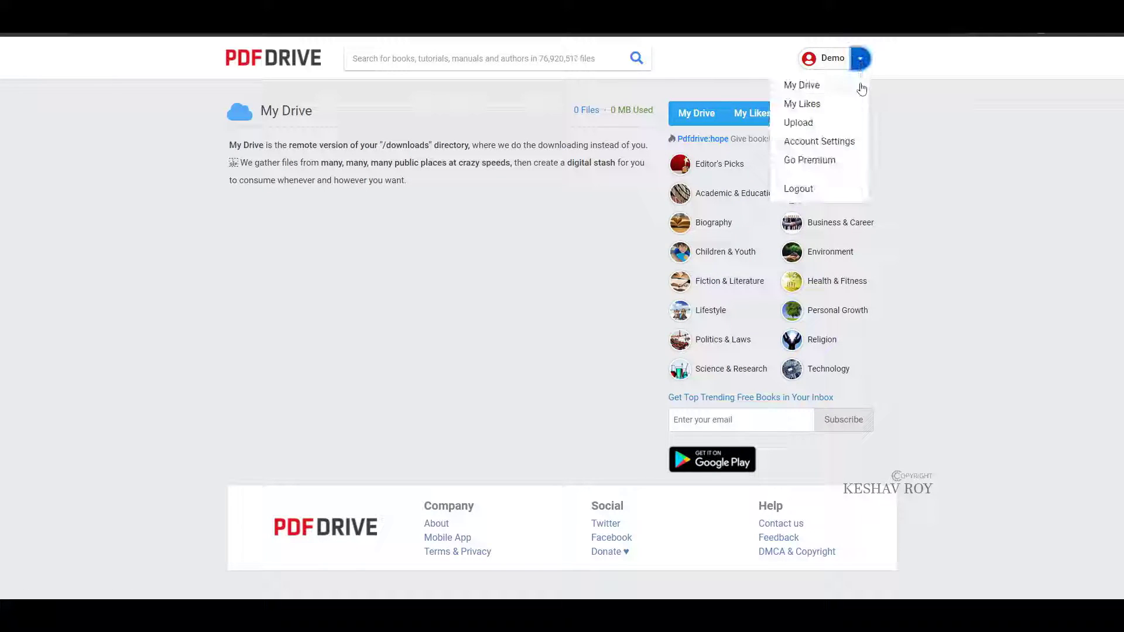
click(798, 125)
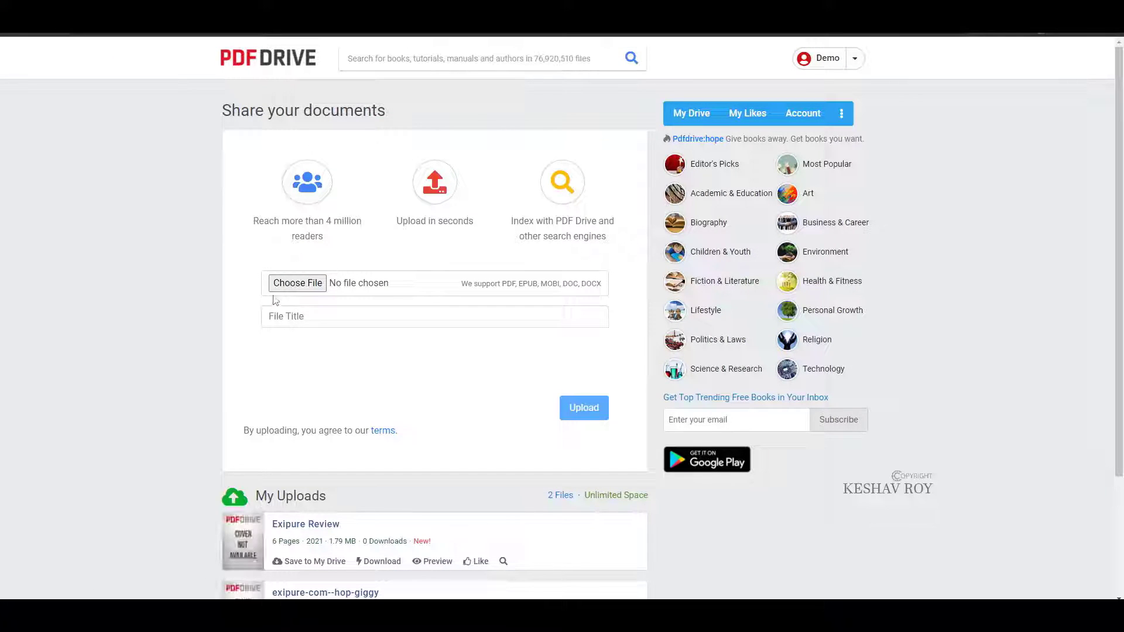
Enter the copied keyword as the file title with a capital first letter, "Email marketing success pdf course"
click(281, 310)
text(email marketing success pdf course)
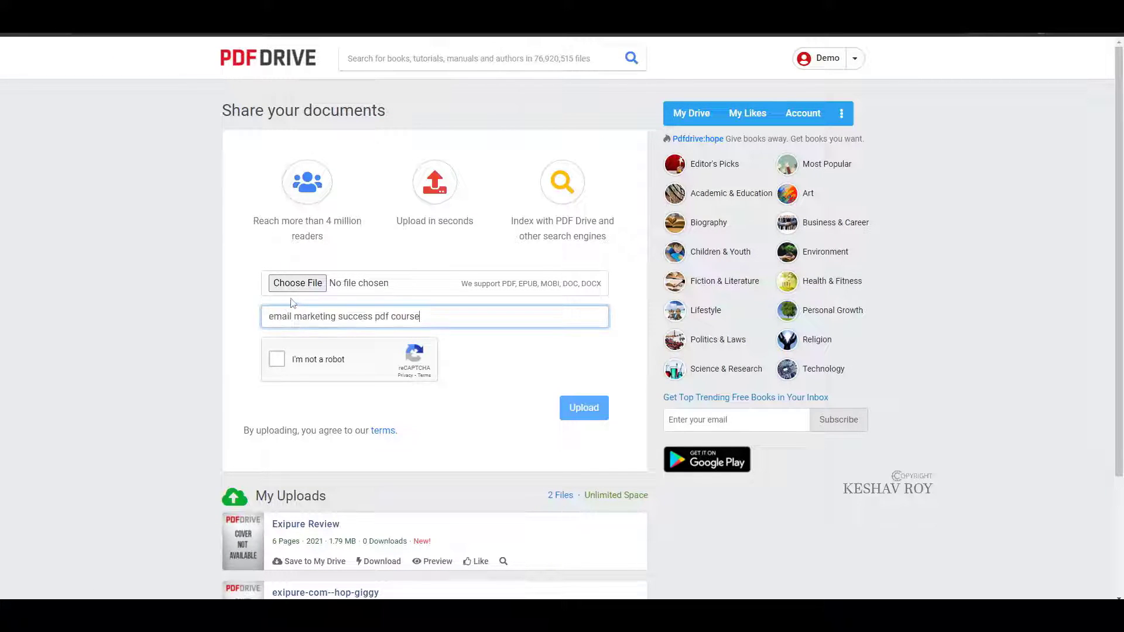
text(E)
click(558, 321)
Choose Email Marketing Blast Off.pdf, complete the robot check, upload the file and check its entry under My Uploads
click(294, 285)
double_click(181, 182)
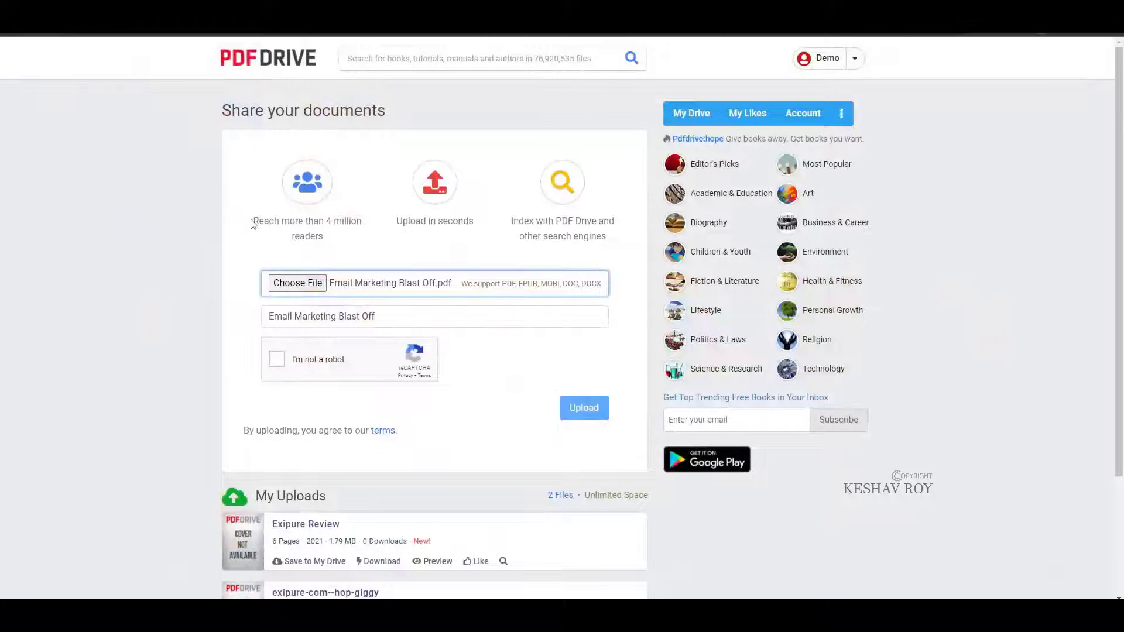
click(277, 359)
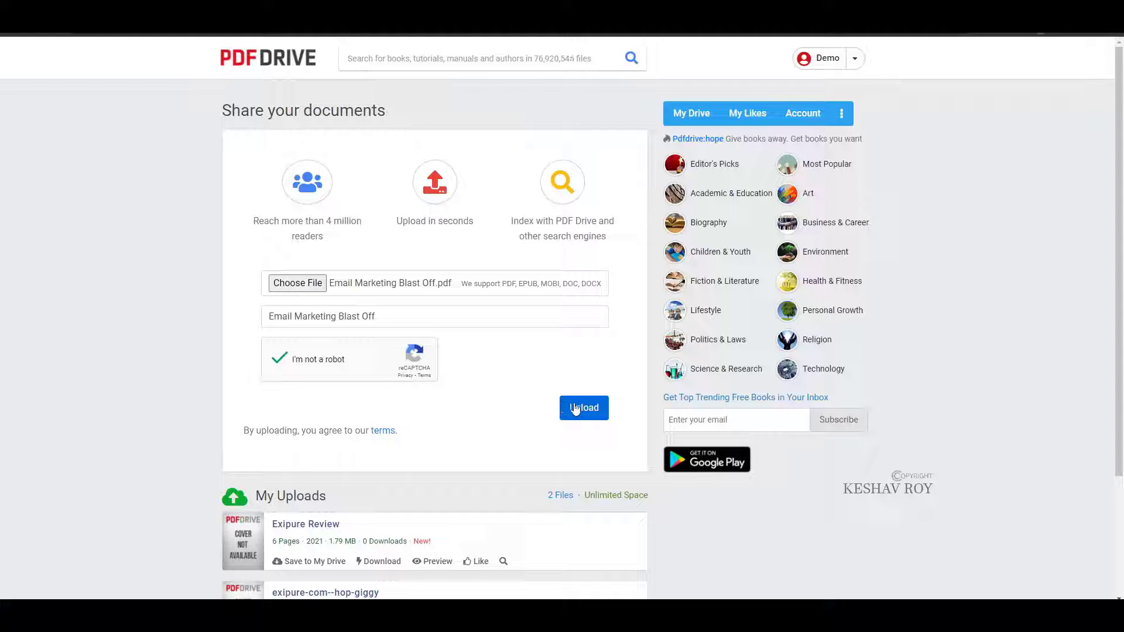
click(575, 409)
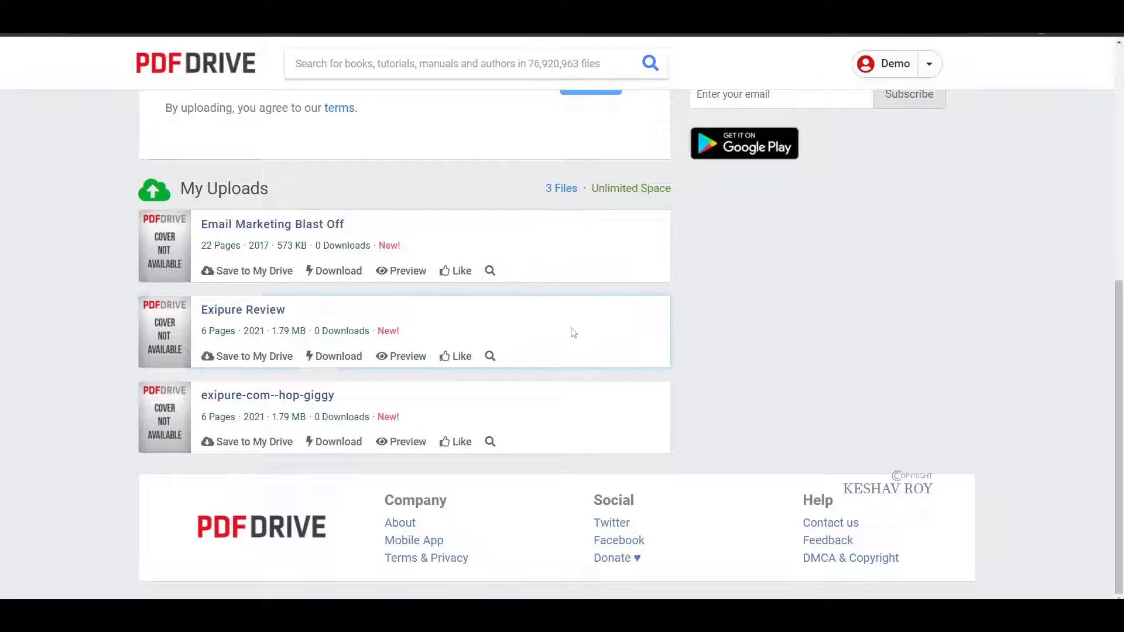
drag(122, 224, 496, 273)
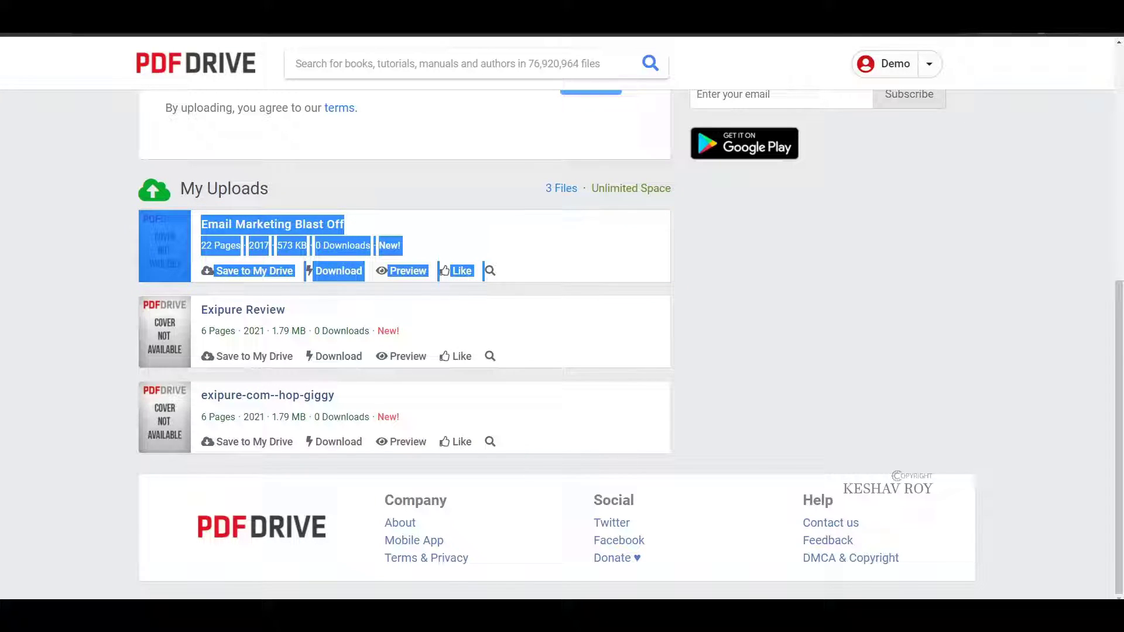
Examine PDF Drive's traffic overview, including visit engagement and the top five visitor countries
click(1041, 29)
scroll(849, 380, down, 4)
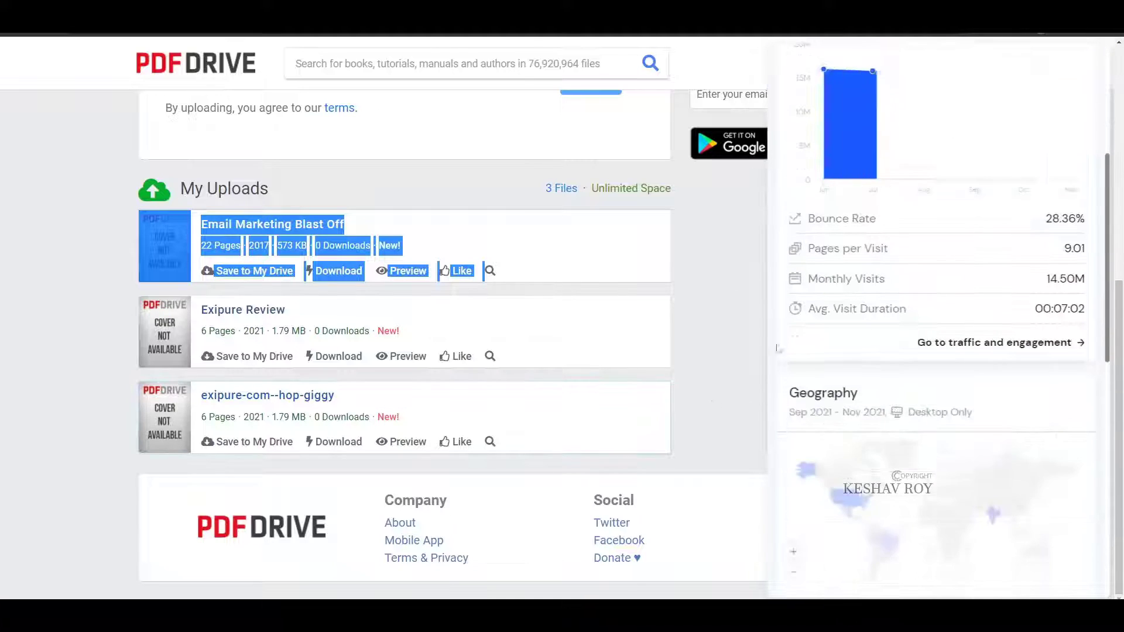
scroll(900, 250, down, 6)
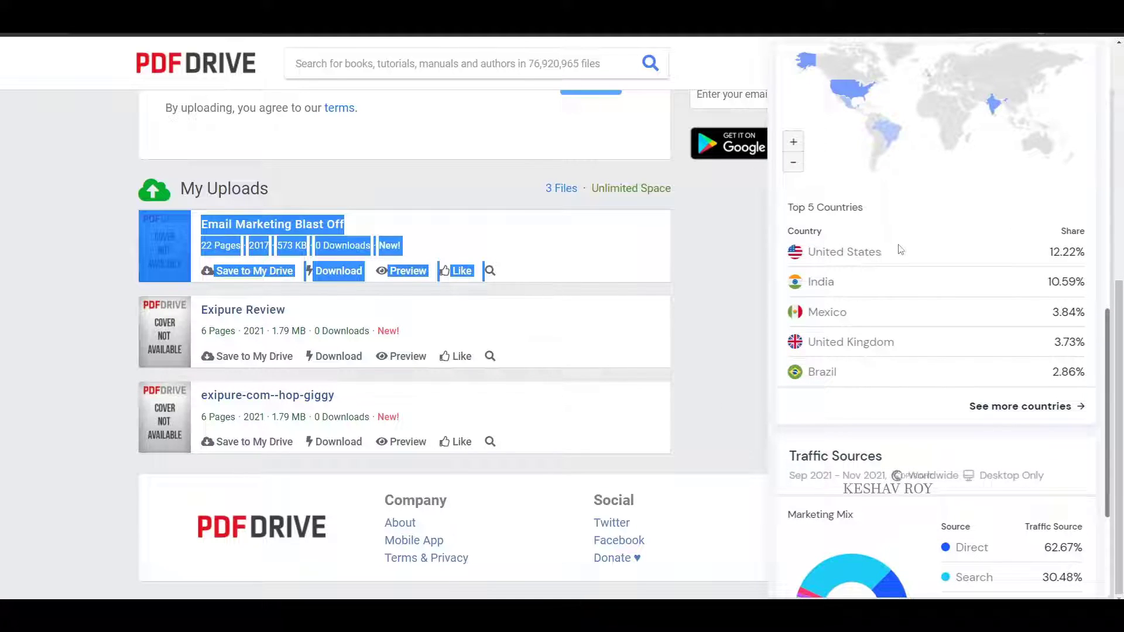
drag(900, 250, 781, 278)
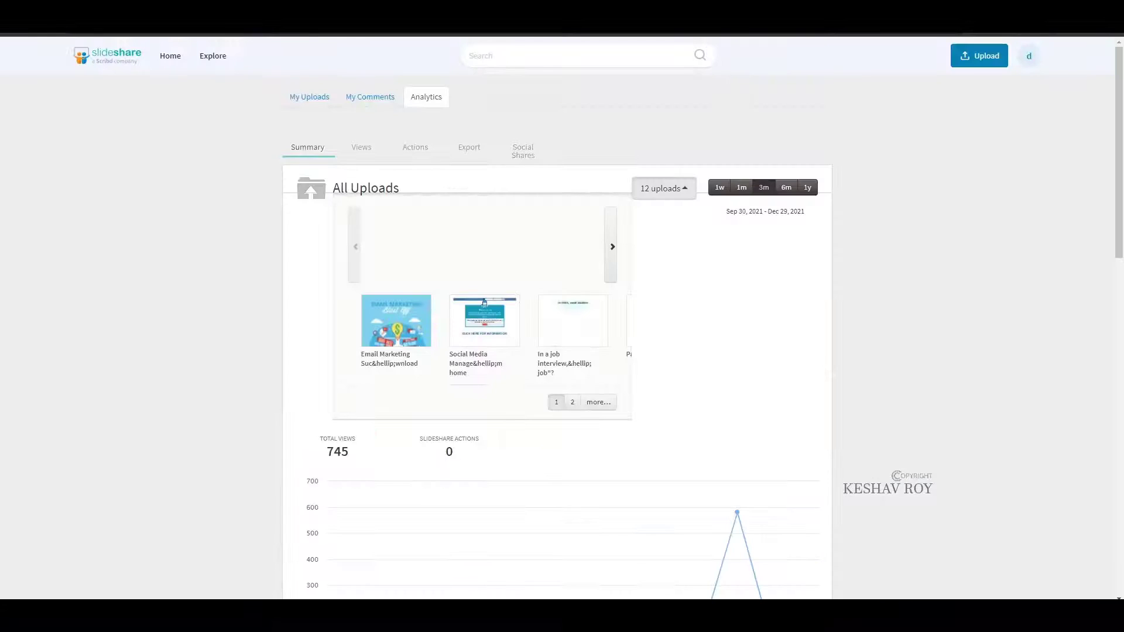
Switch to SlideShare and examine its traffic overview for engagement figures and the top five visitor countries
click(978, 33)
scroll(986, 398, down, 2)
scroll(986, 398, down, 4)
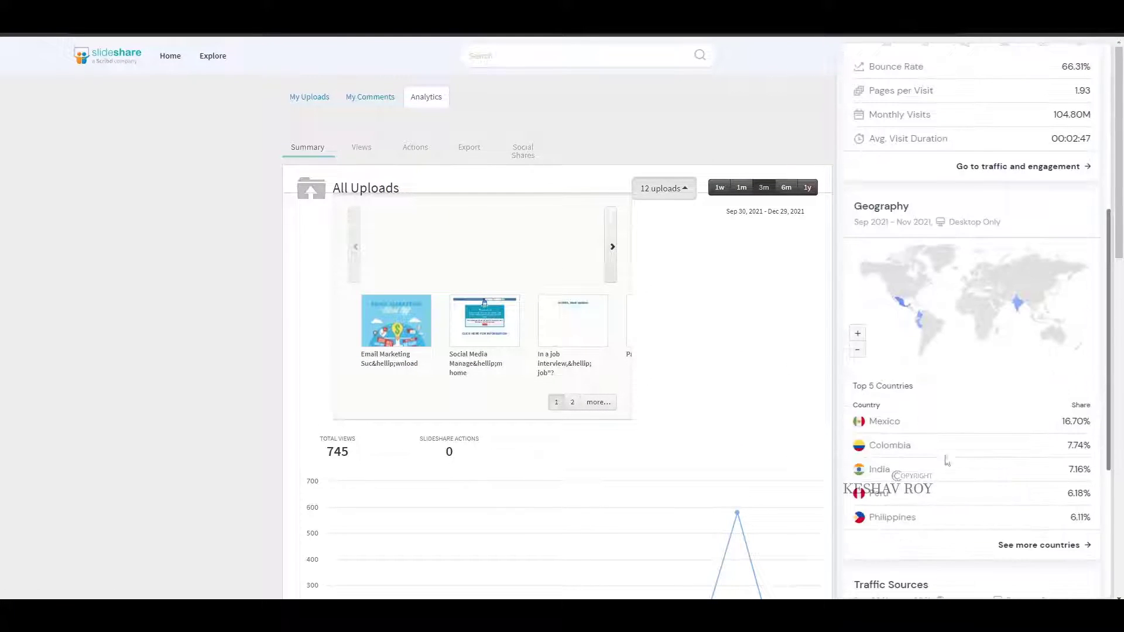
drag(914, 445, 810, 461)
drag(901, 424, 853, 424)
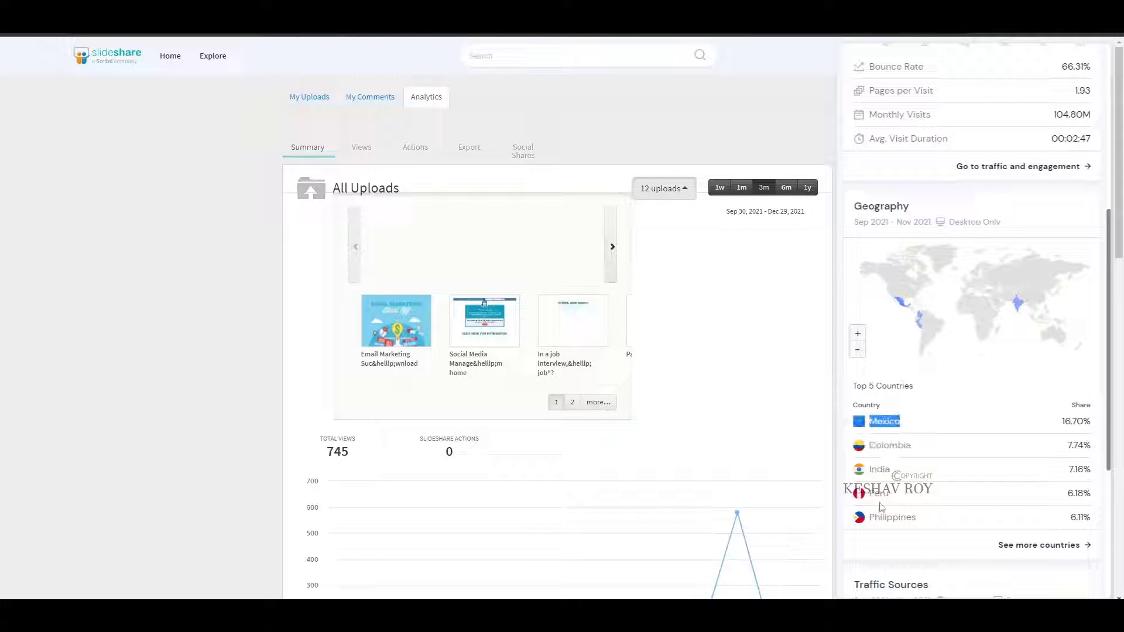
Switch to the Digistore24 marketplace and look over the product categories and the E-Mail-Marketing offers, including Email Marketing Success
click(6, 314)
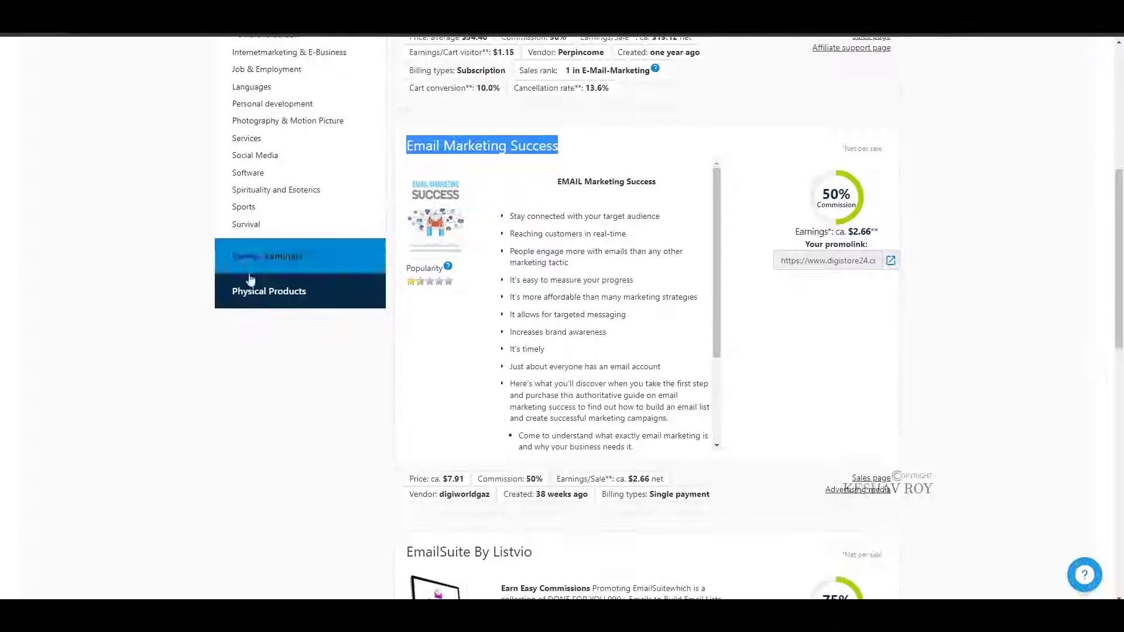
scroll(266, 332, up, 4)
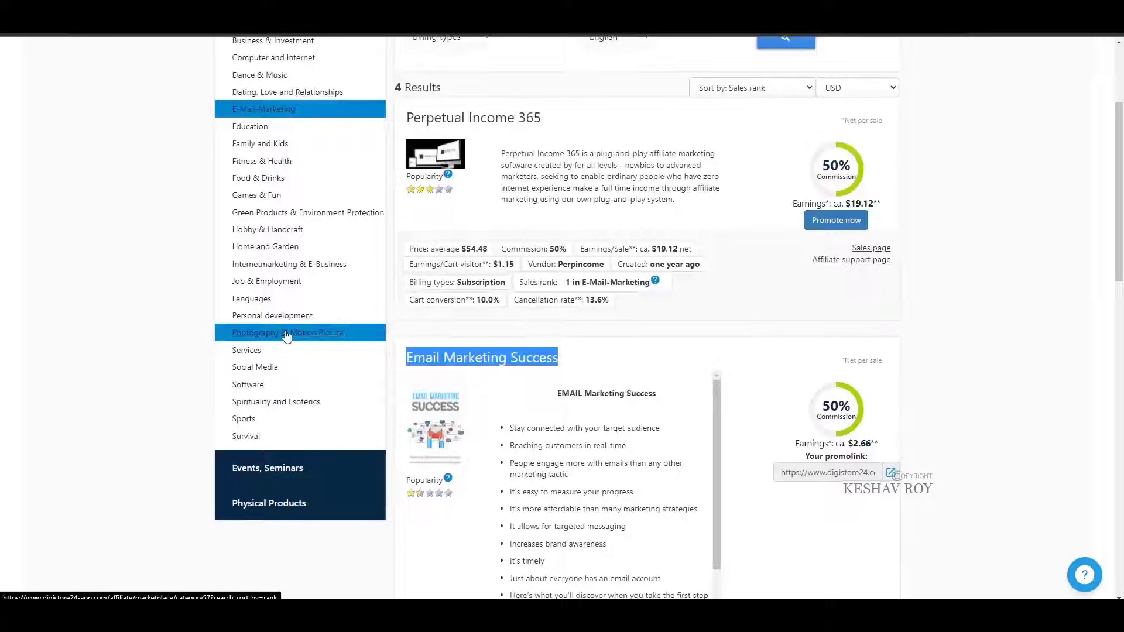
scroll(288, 334, up, 1)
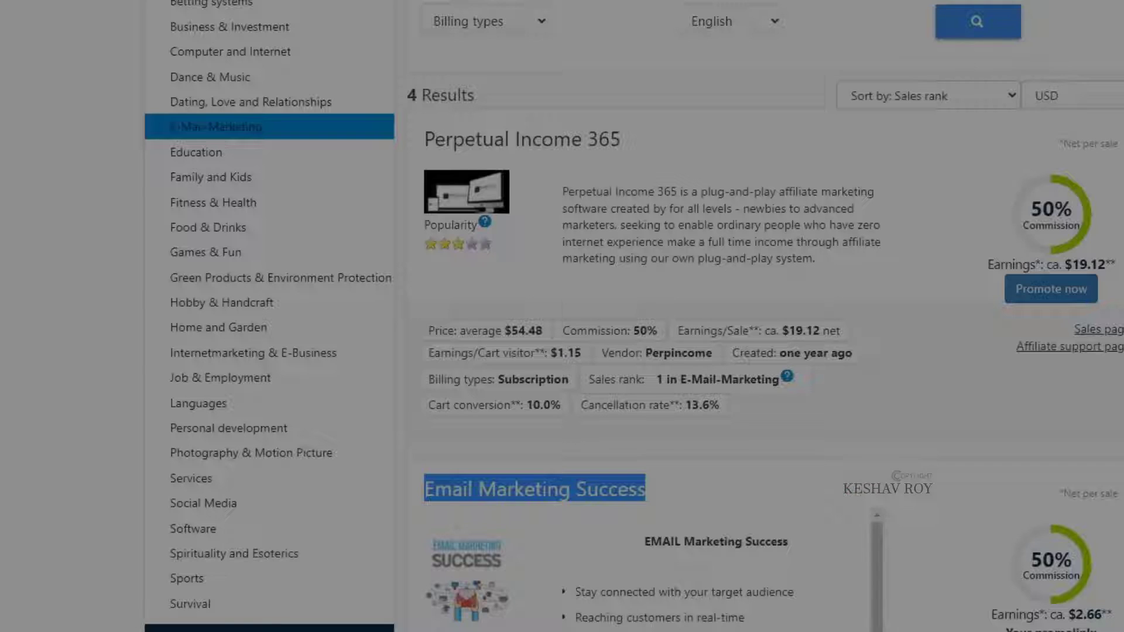
scroll(643, 328, down, 5)
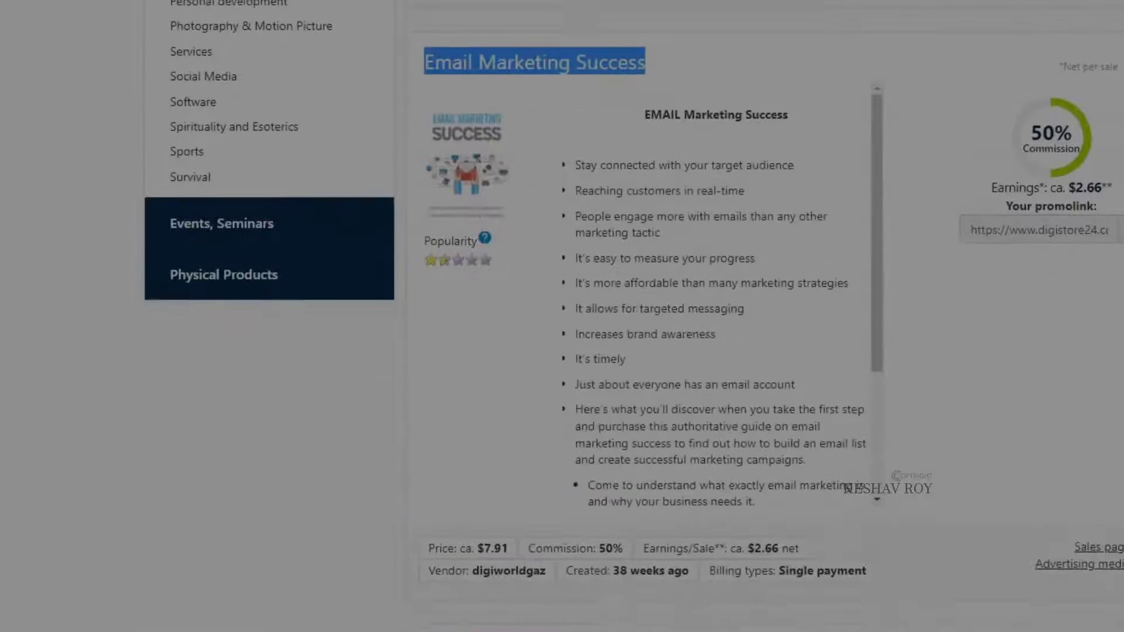